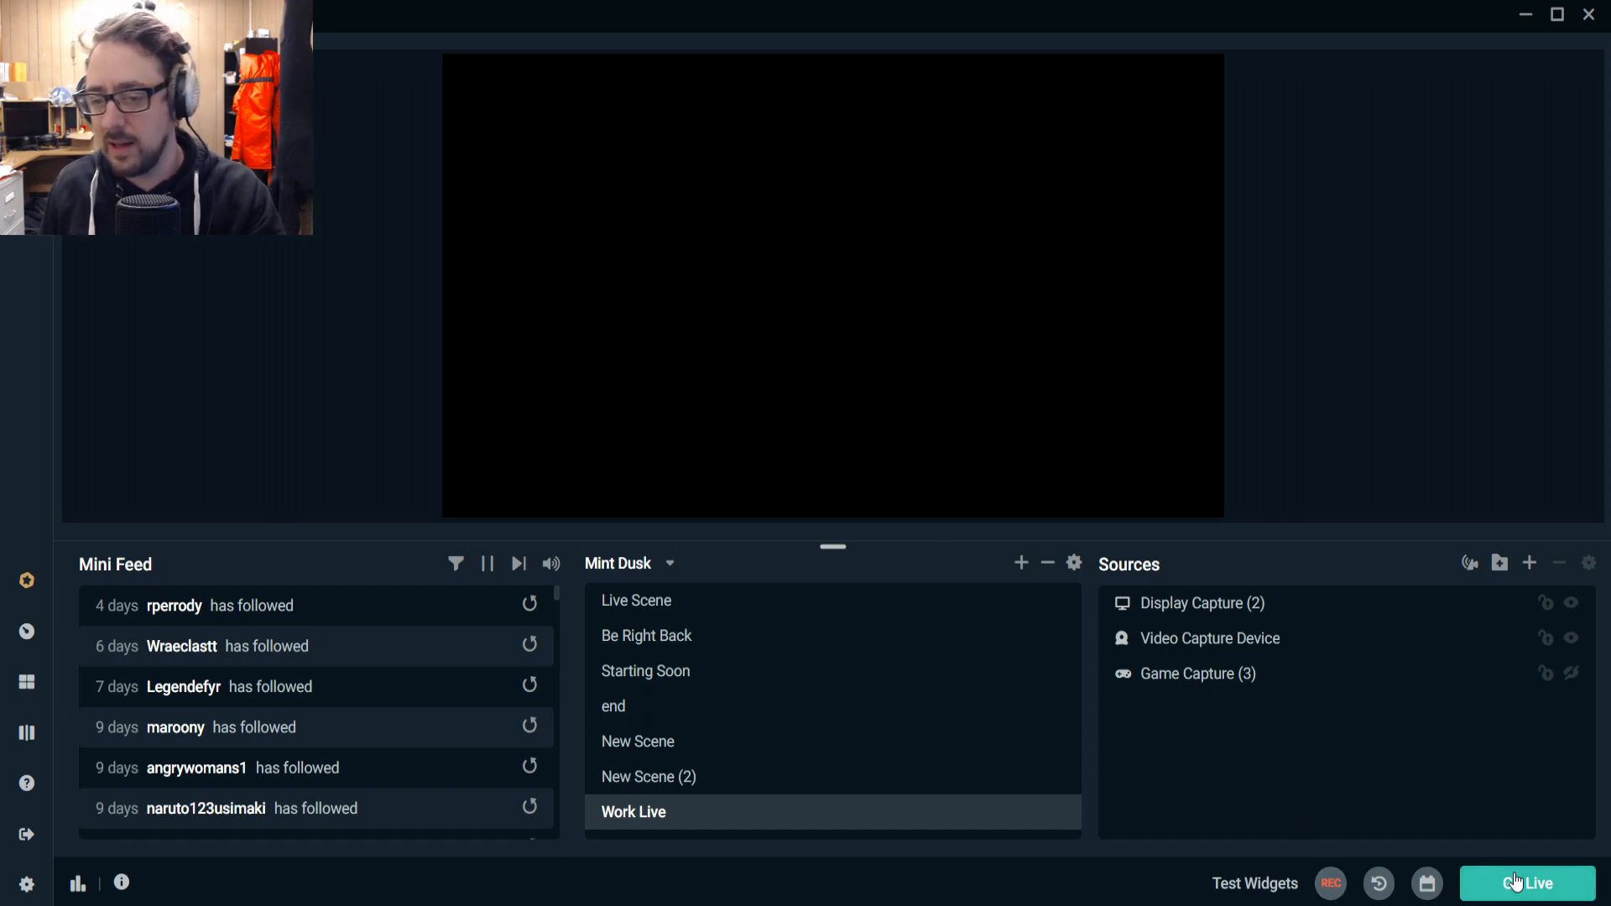
Look through the list of available scene collections and keep Mint Dusk as the active collection.
click(651, 570)
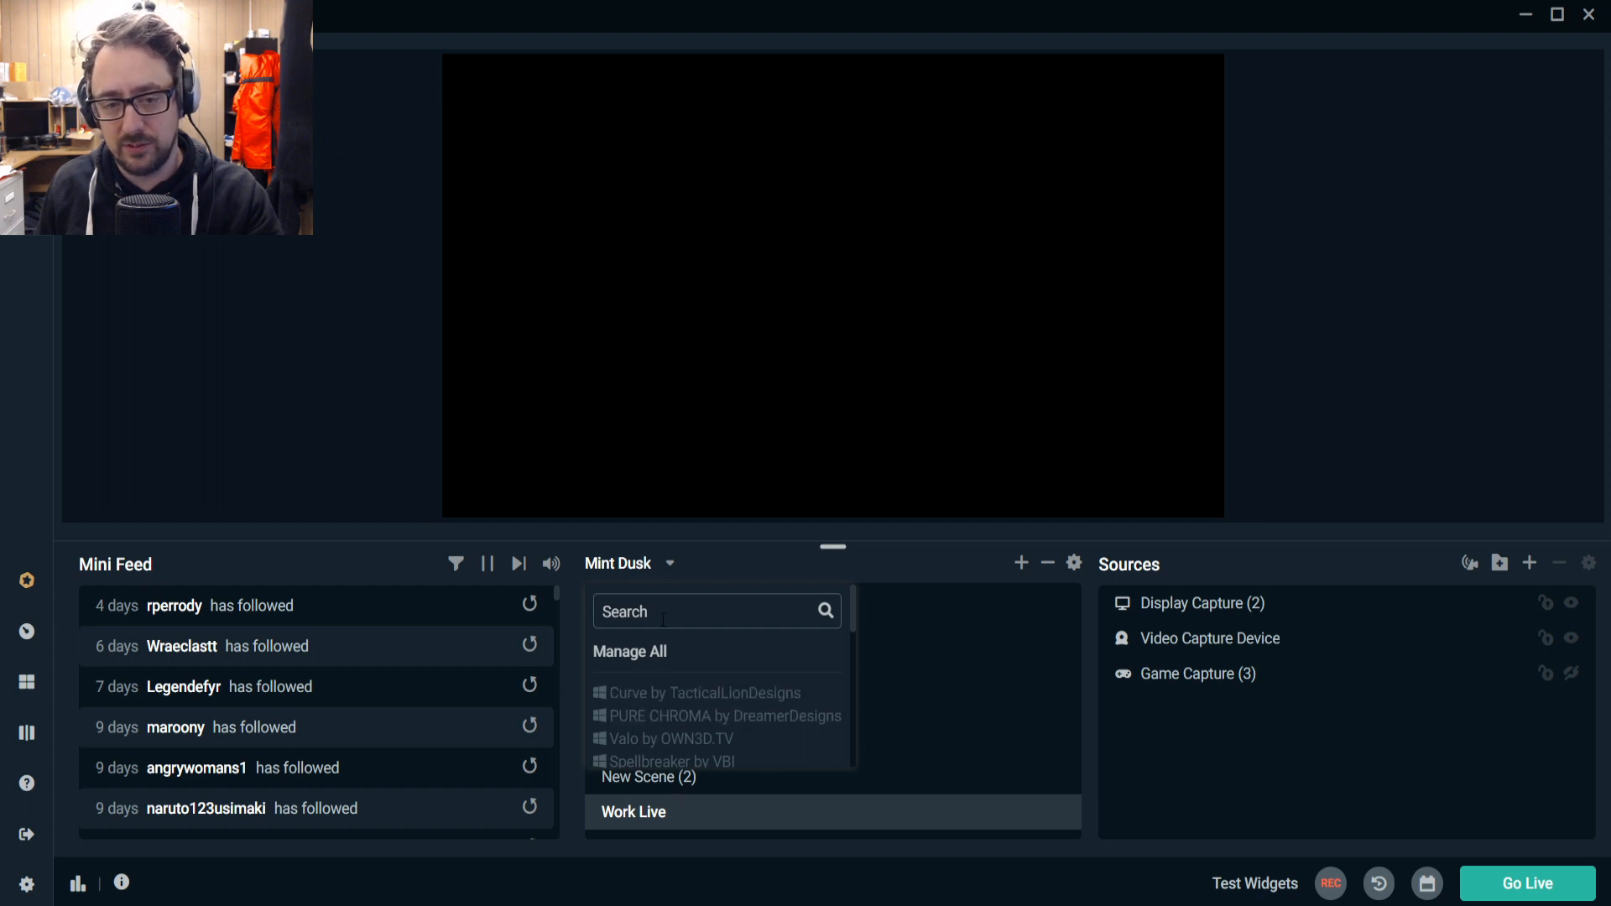
scroll(671, 730, down, 10)
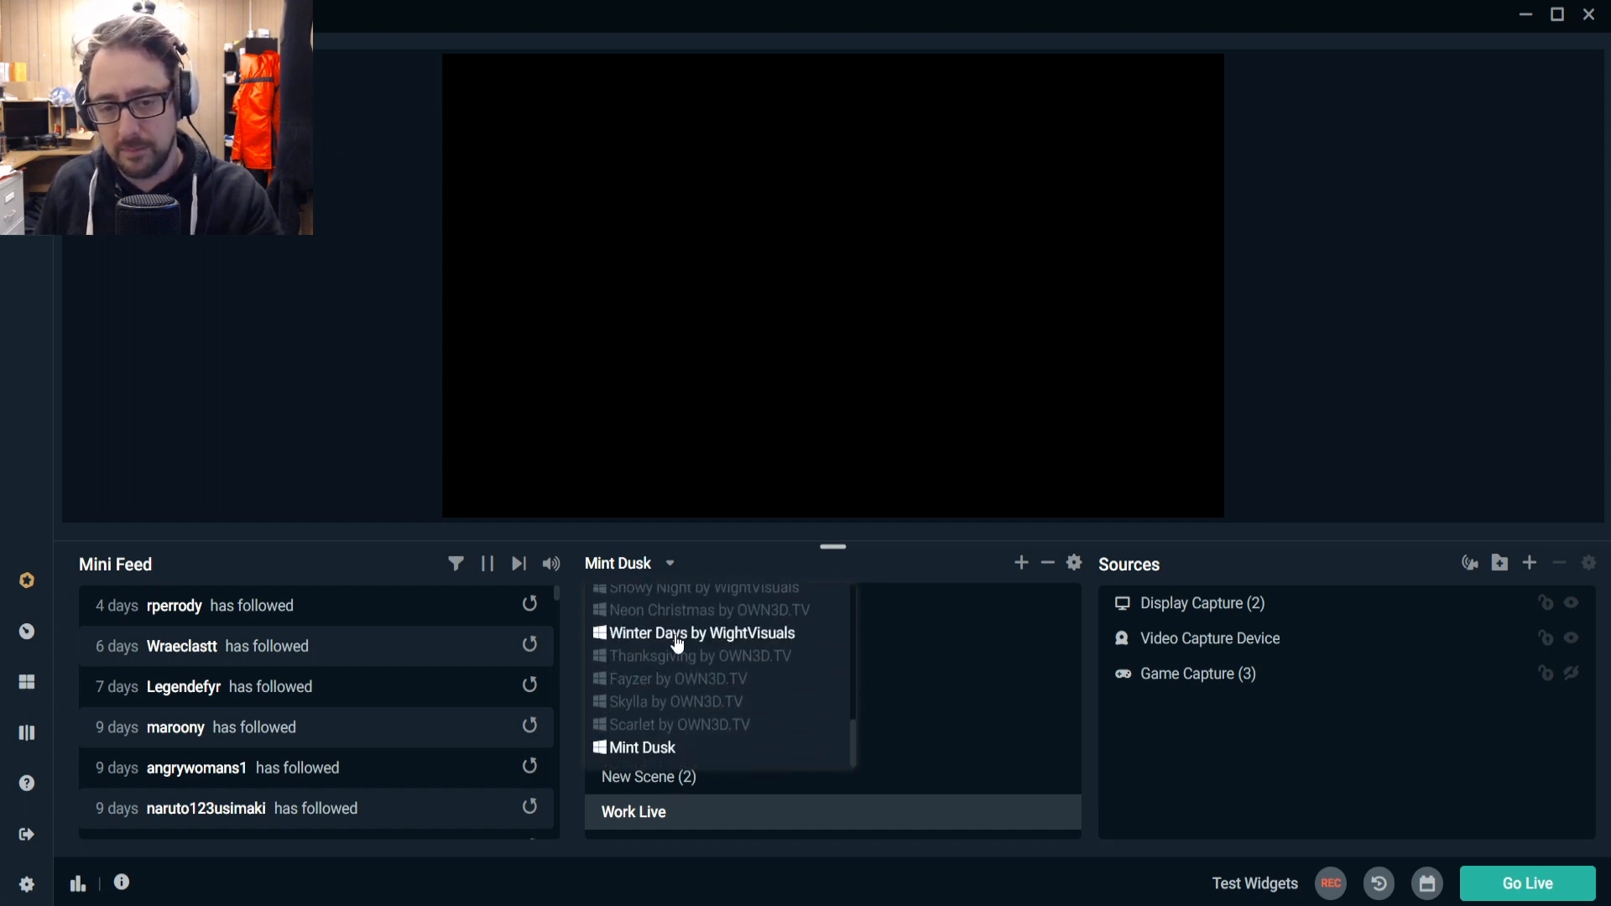
click(651, 565)
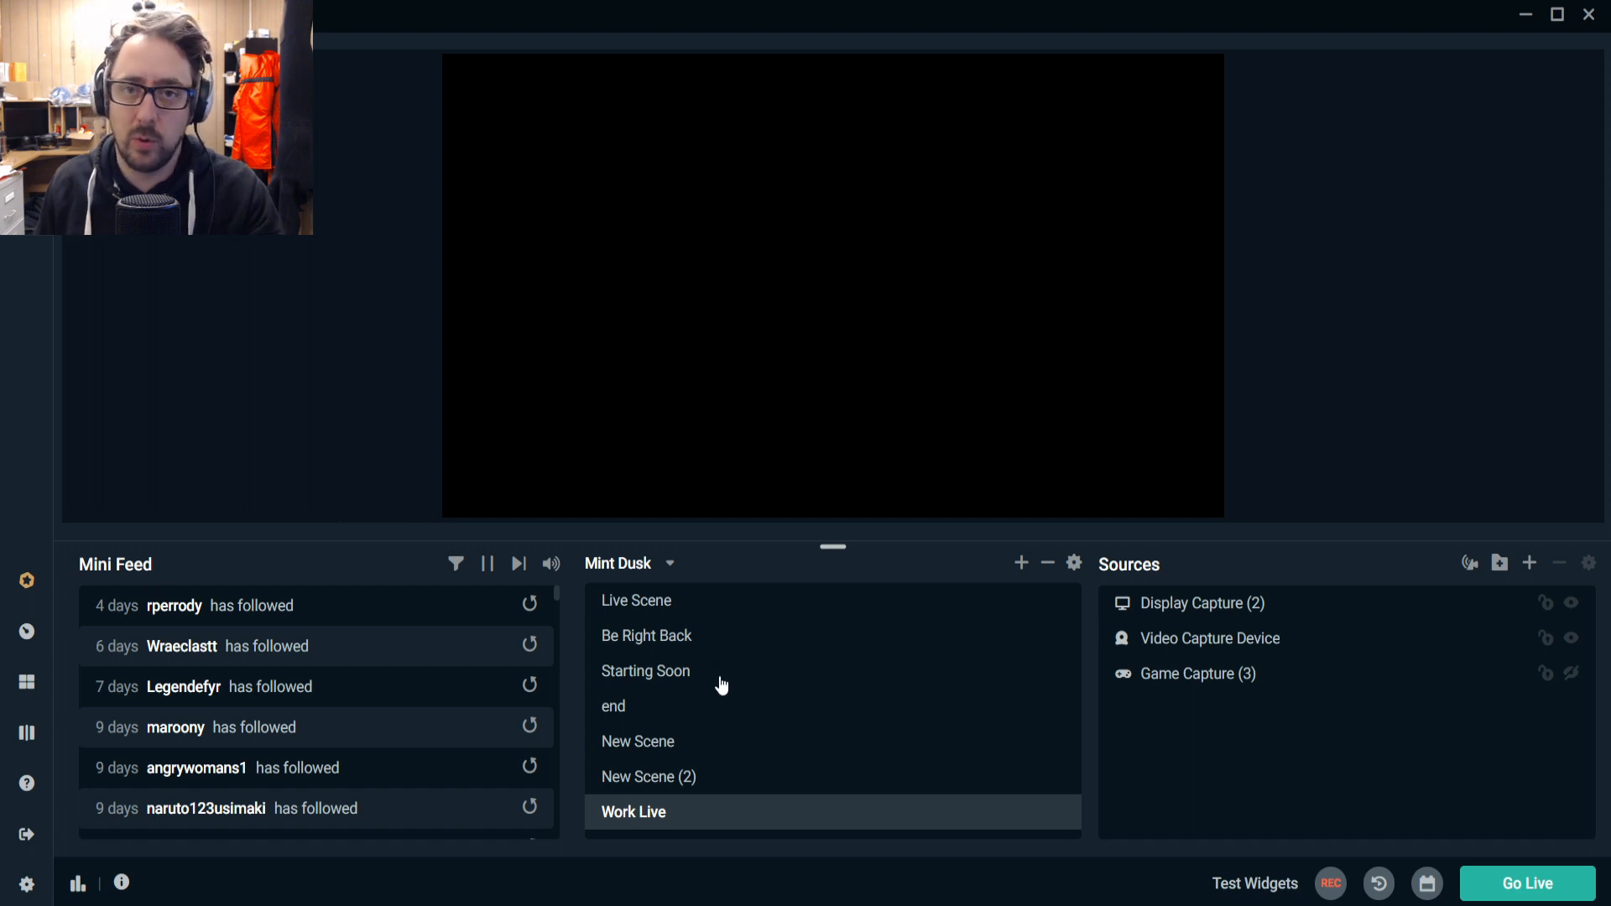
Preview the Live Scene, Be Right Back and Starting Soon scenes one after another.
click(666, 606)
click(667, 639)
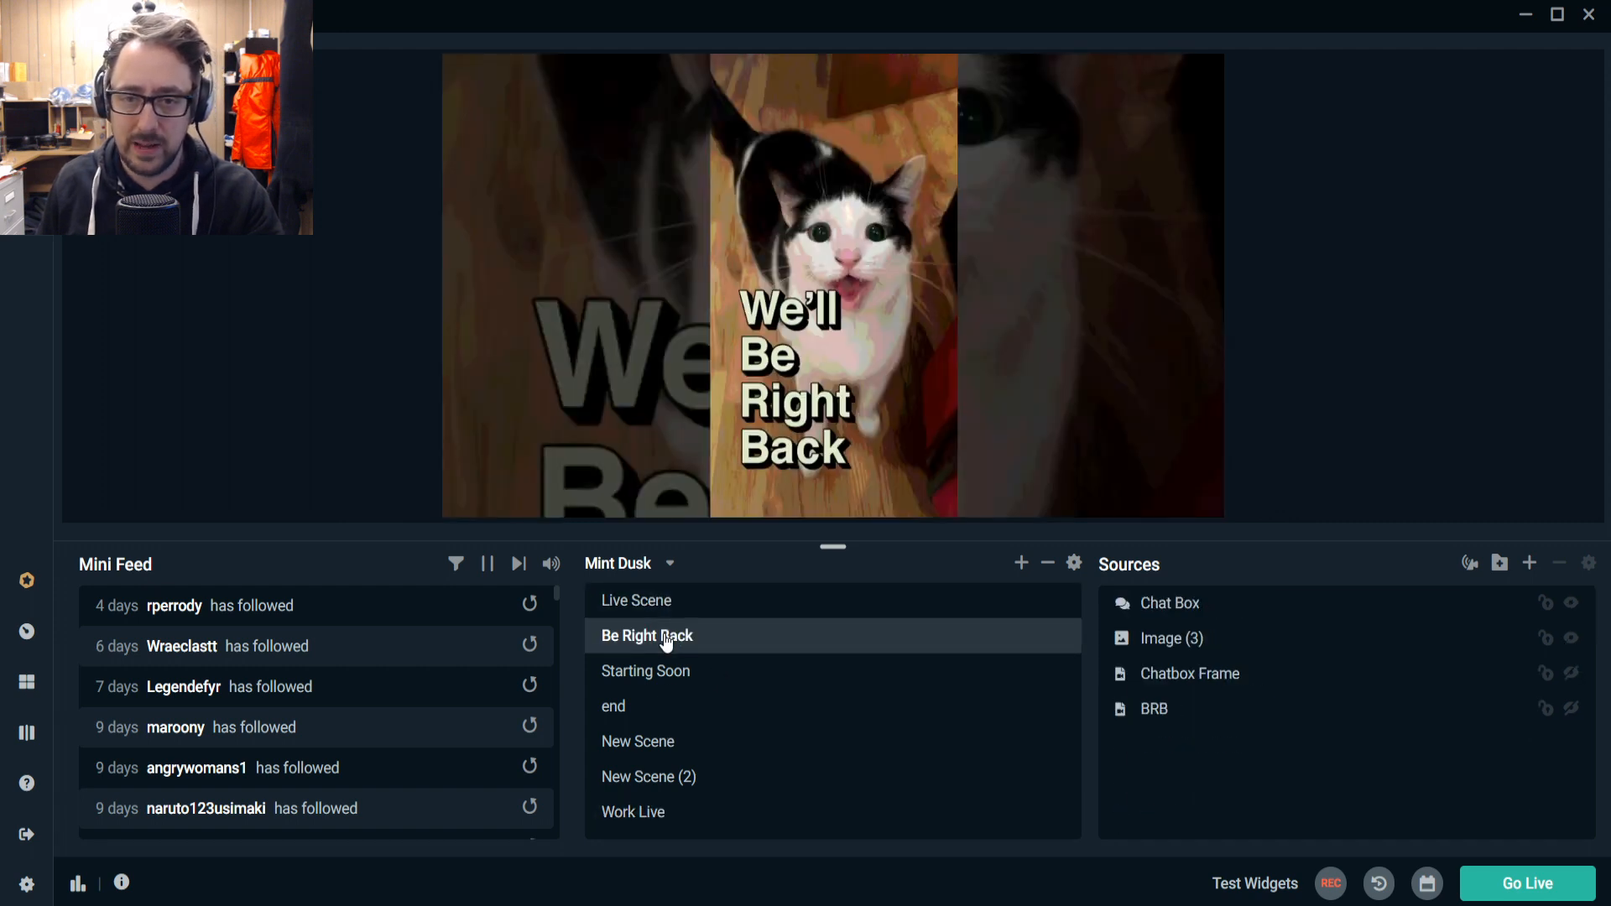
click(675, 679)
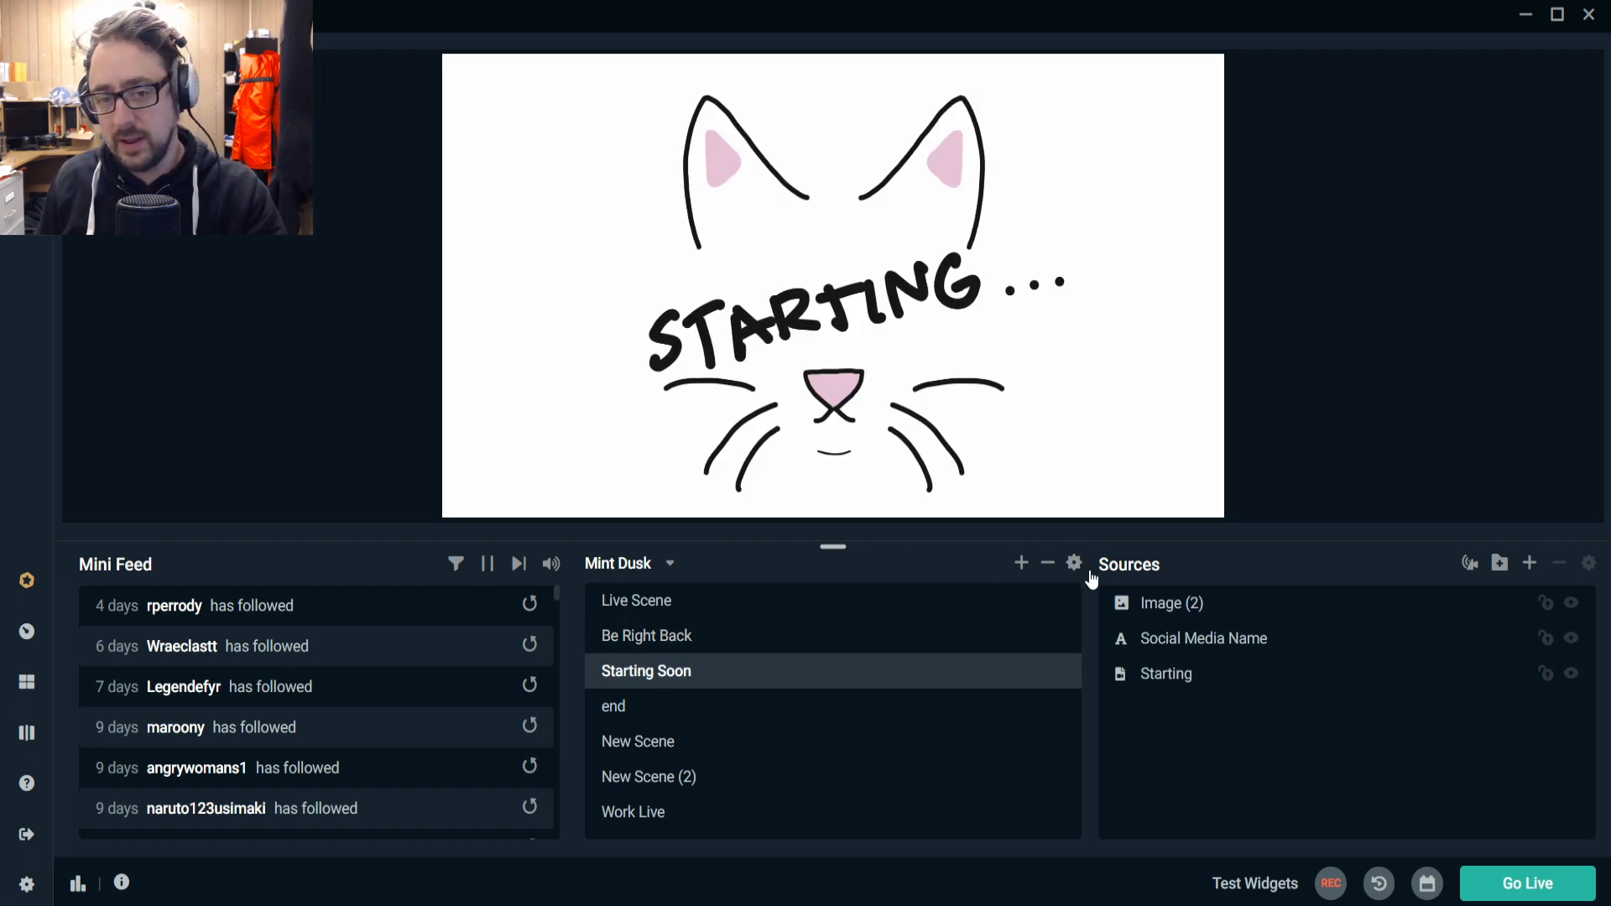
Select the Image (2) source of Starting Soon and view the source types that can be added, without adding one.
mouse_move(1155, 568)
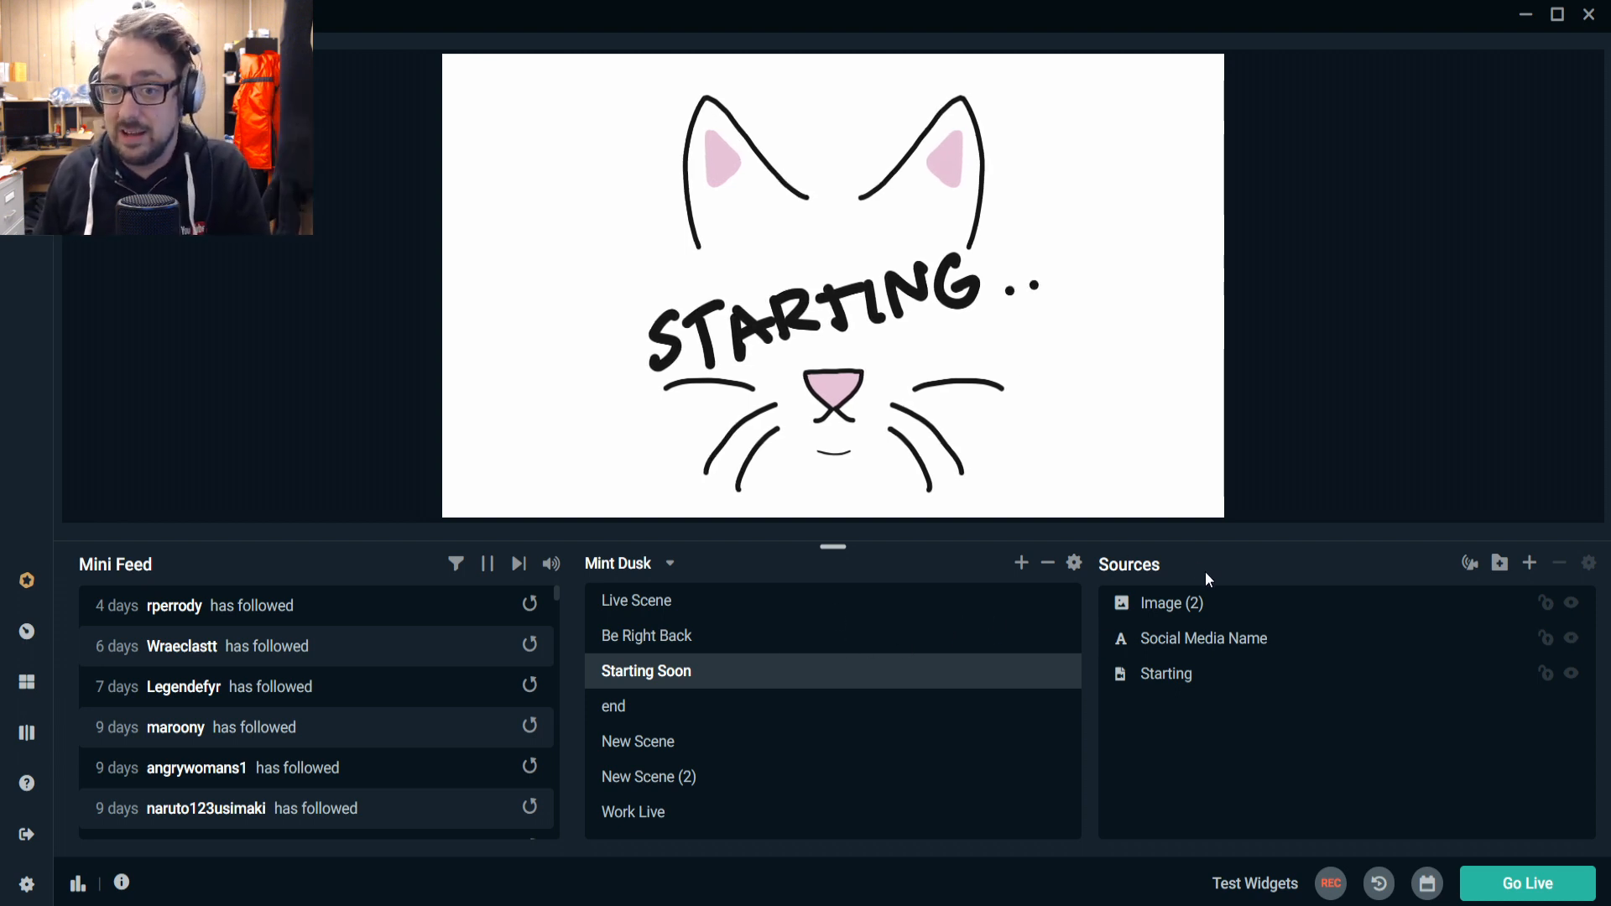
click(1185, 611)
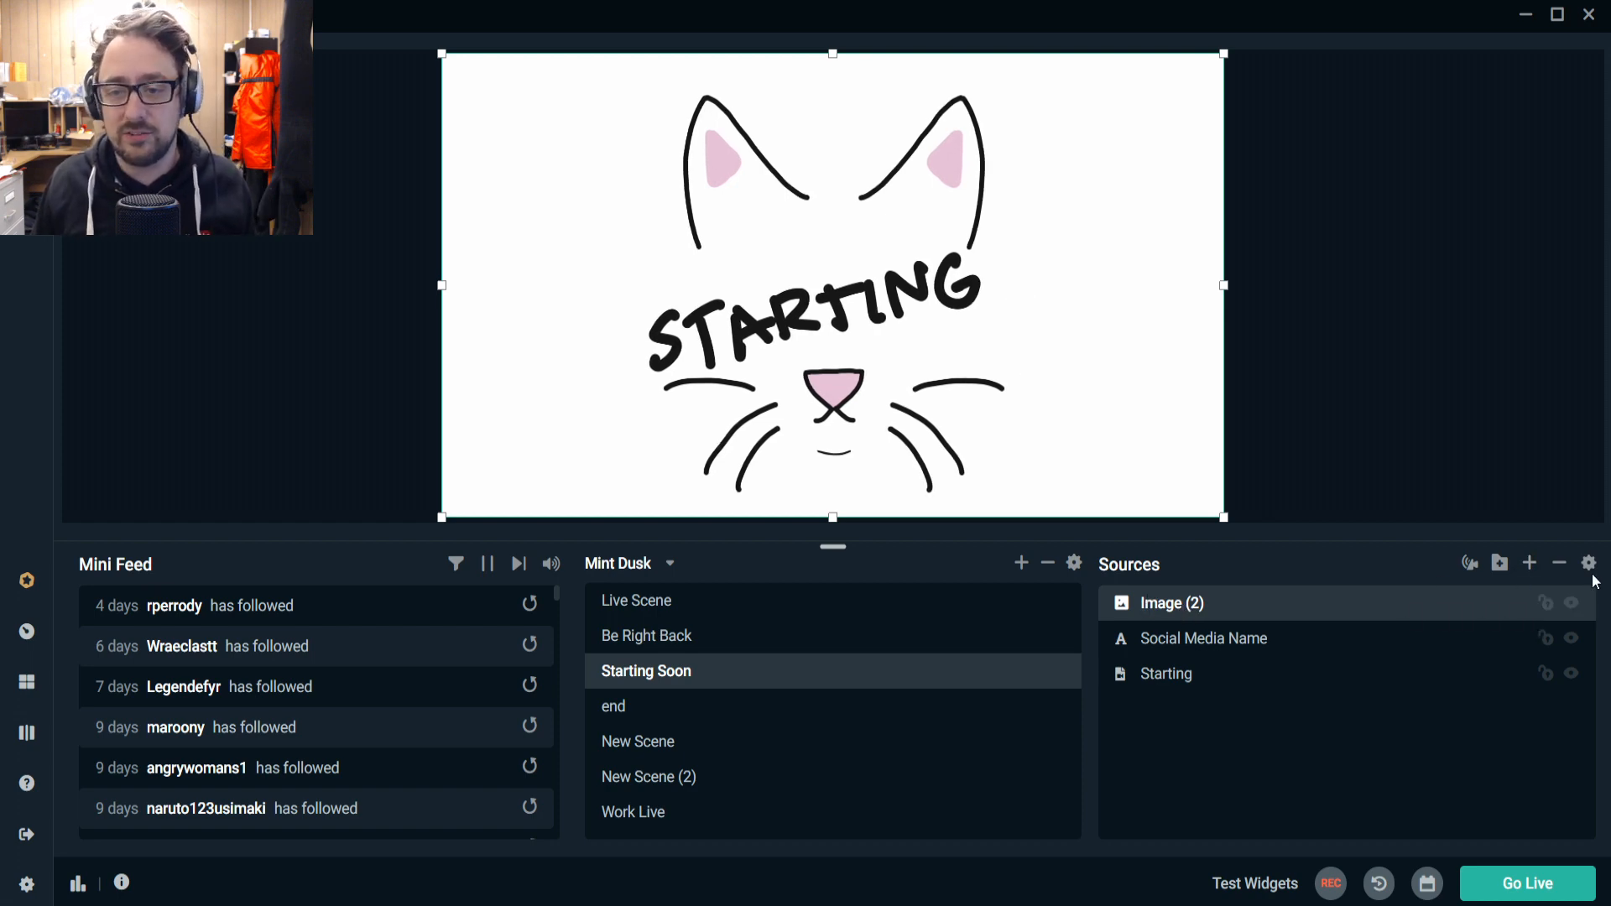
click(1530, 564)
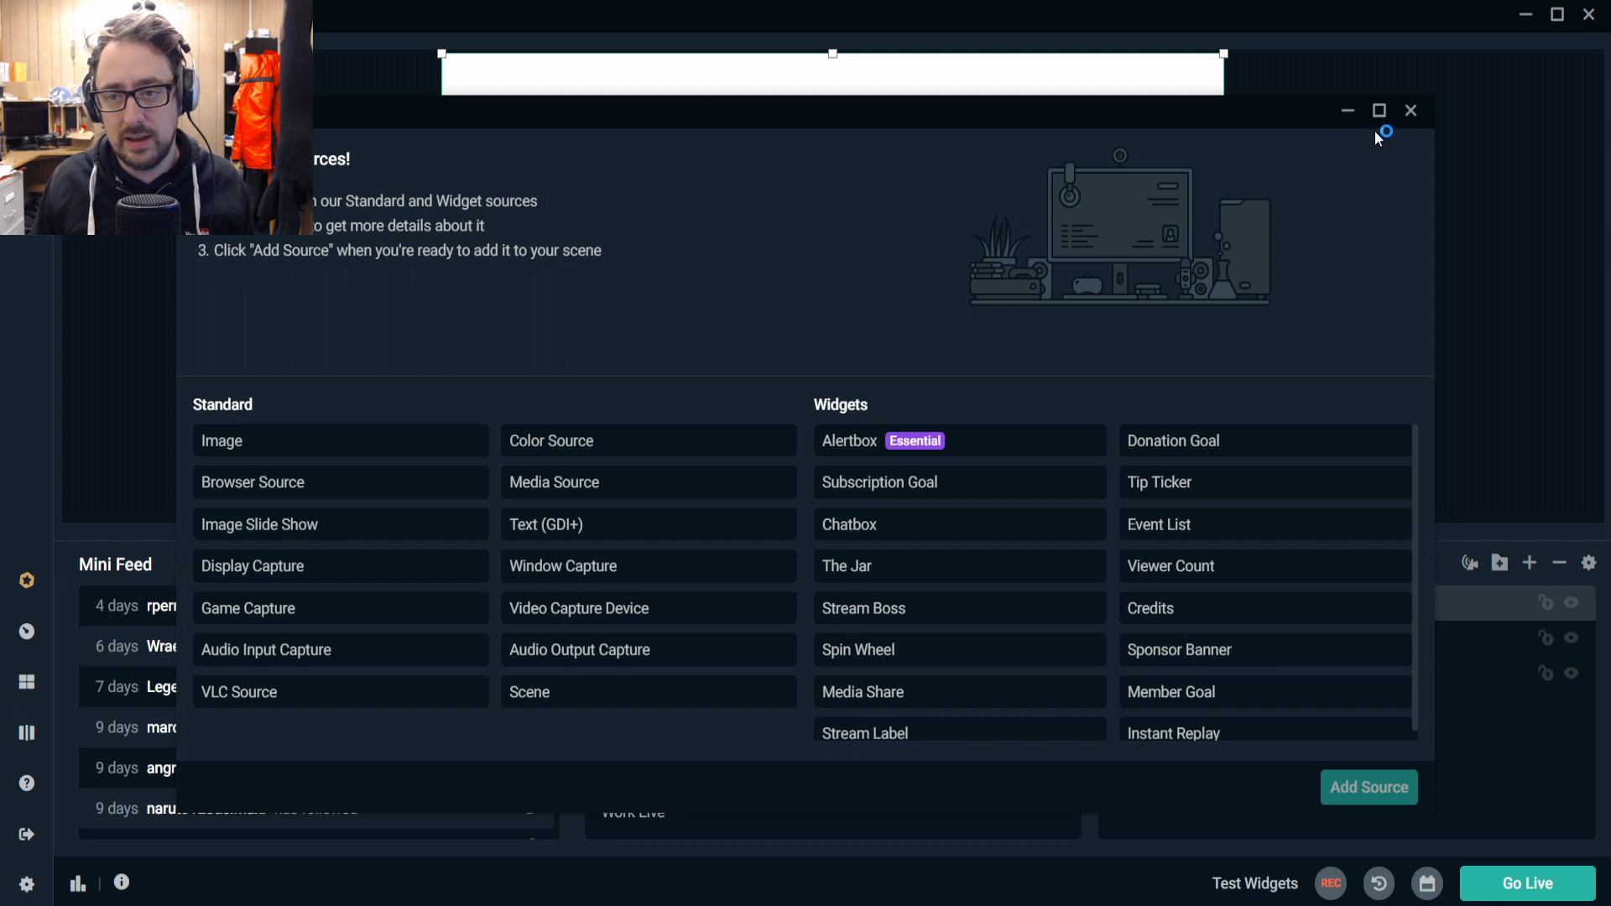
click(1410, 110)
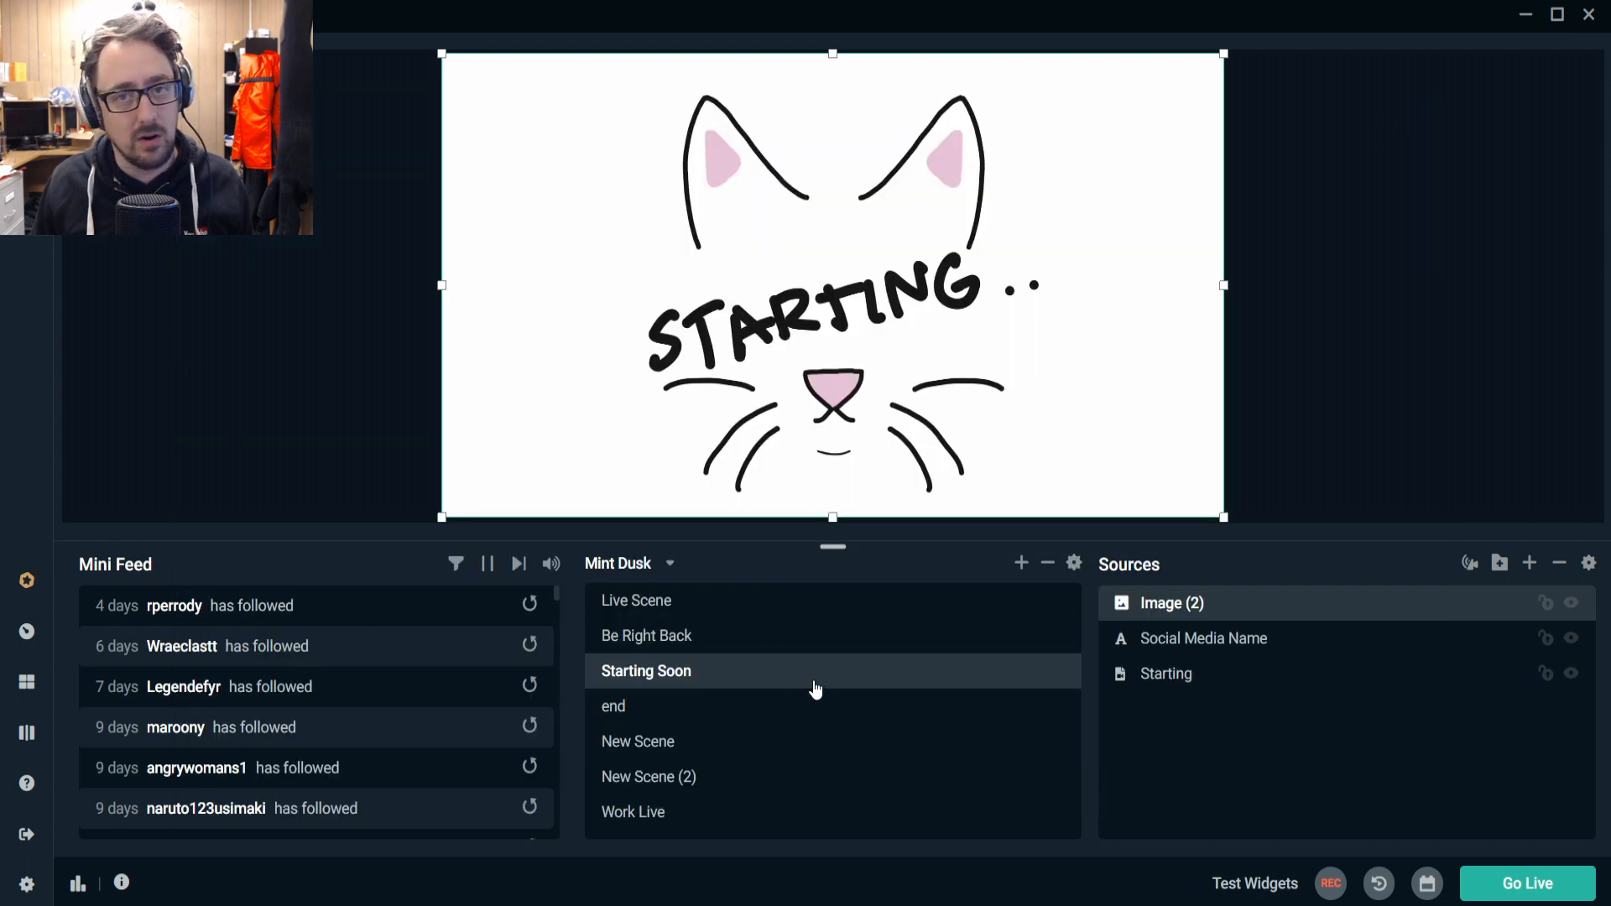
Switch to the scene named New Scene and hide its Stream Boss source.
click(700, 748)
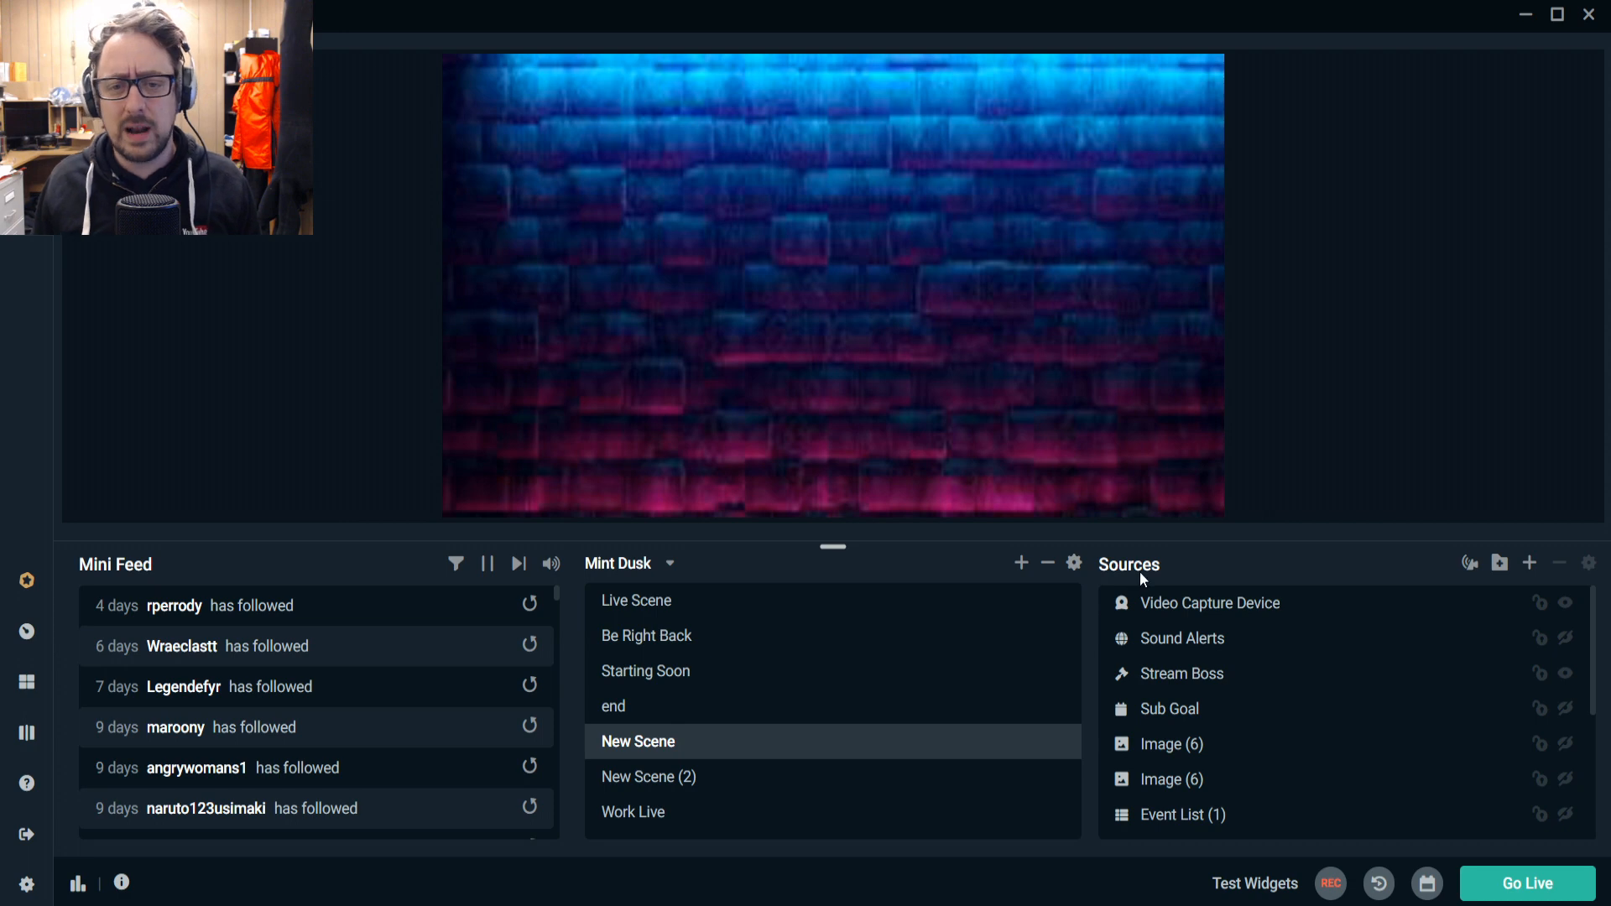
click(1231, 619)
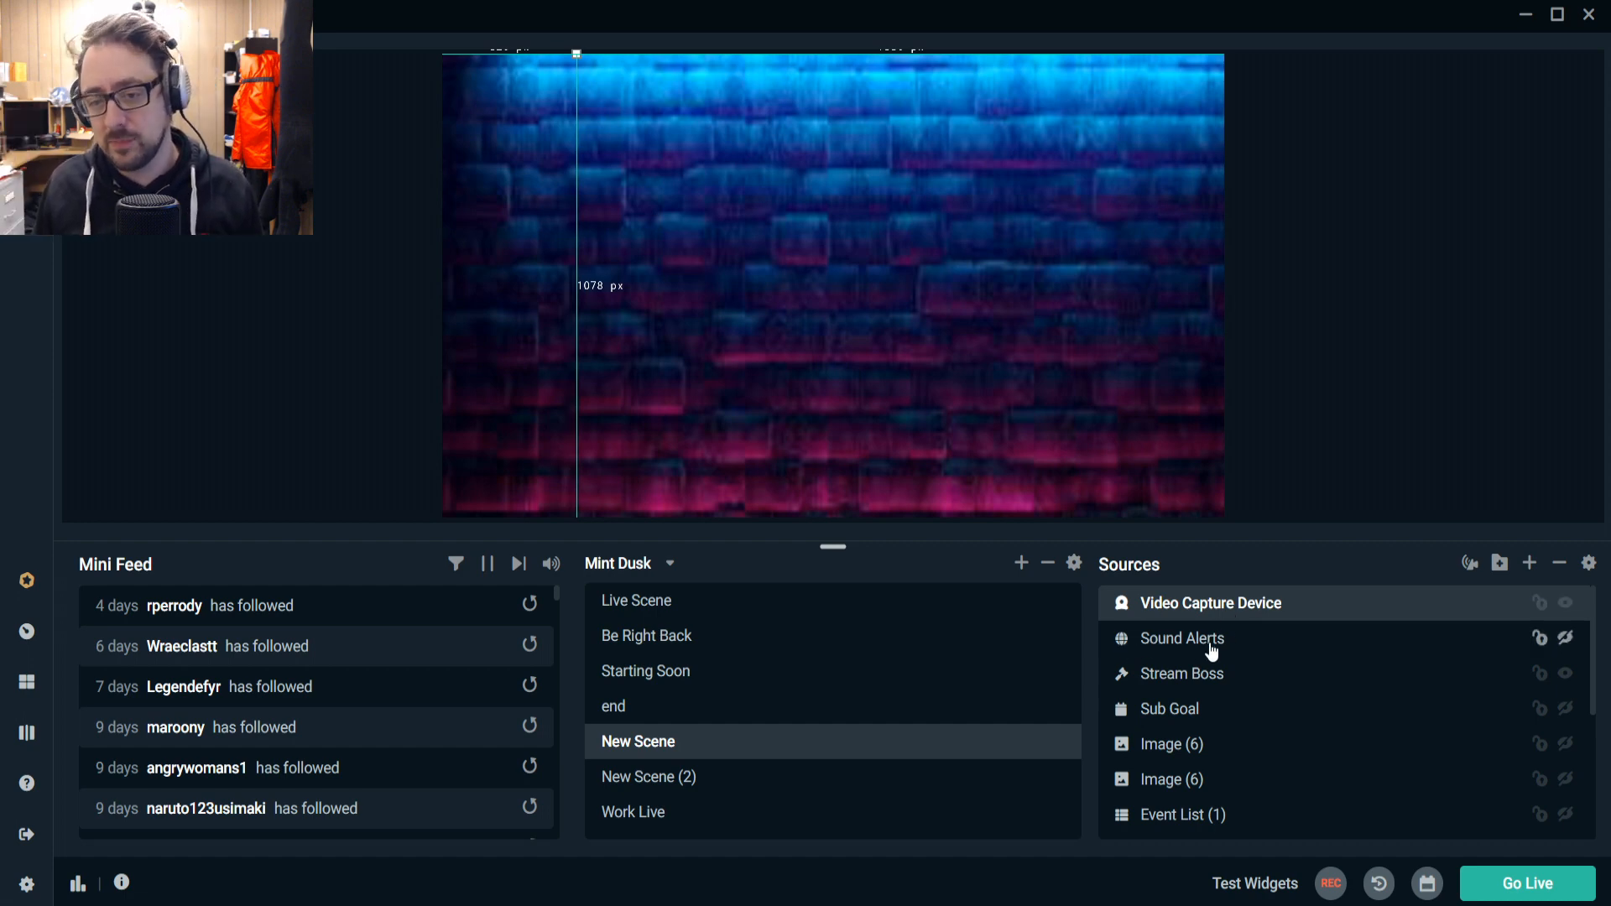
click(1173, 674)
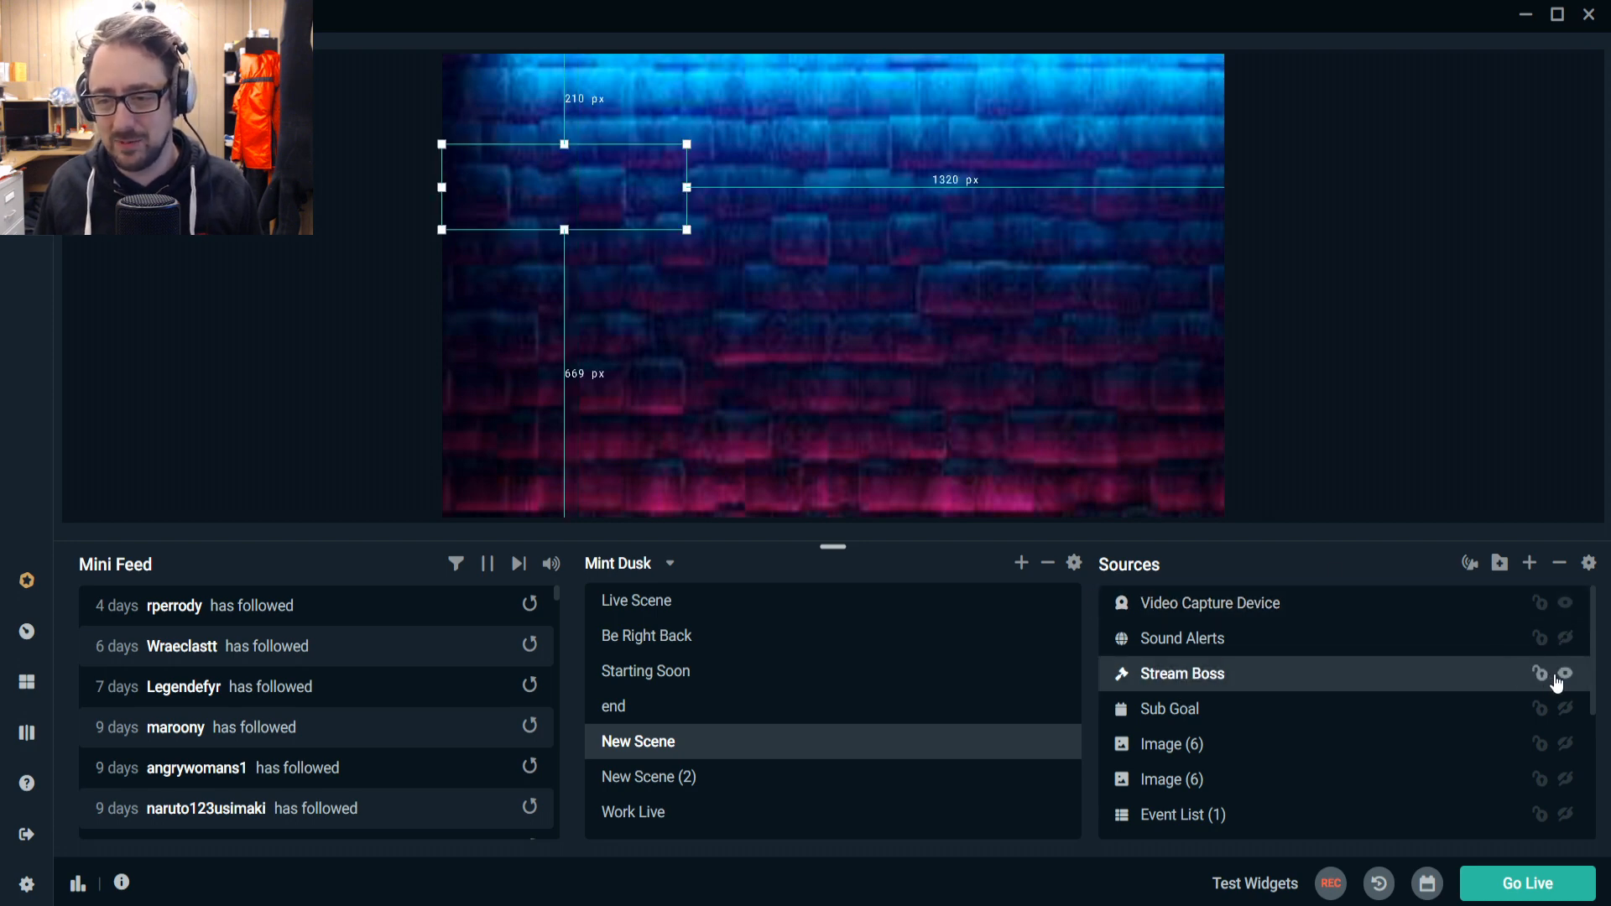
click(1562, 676)
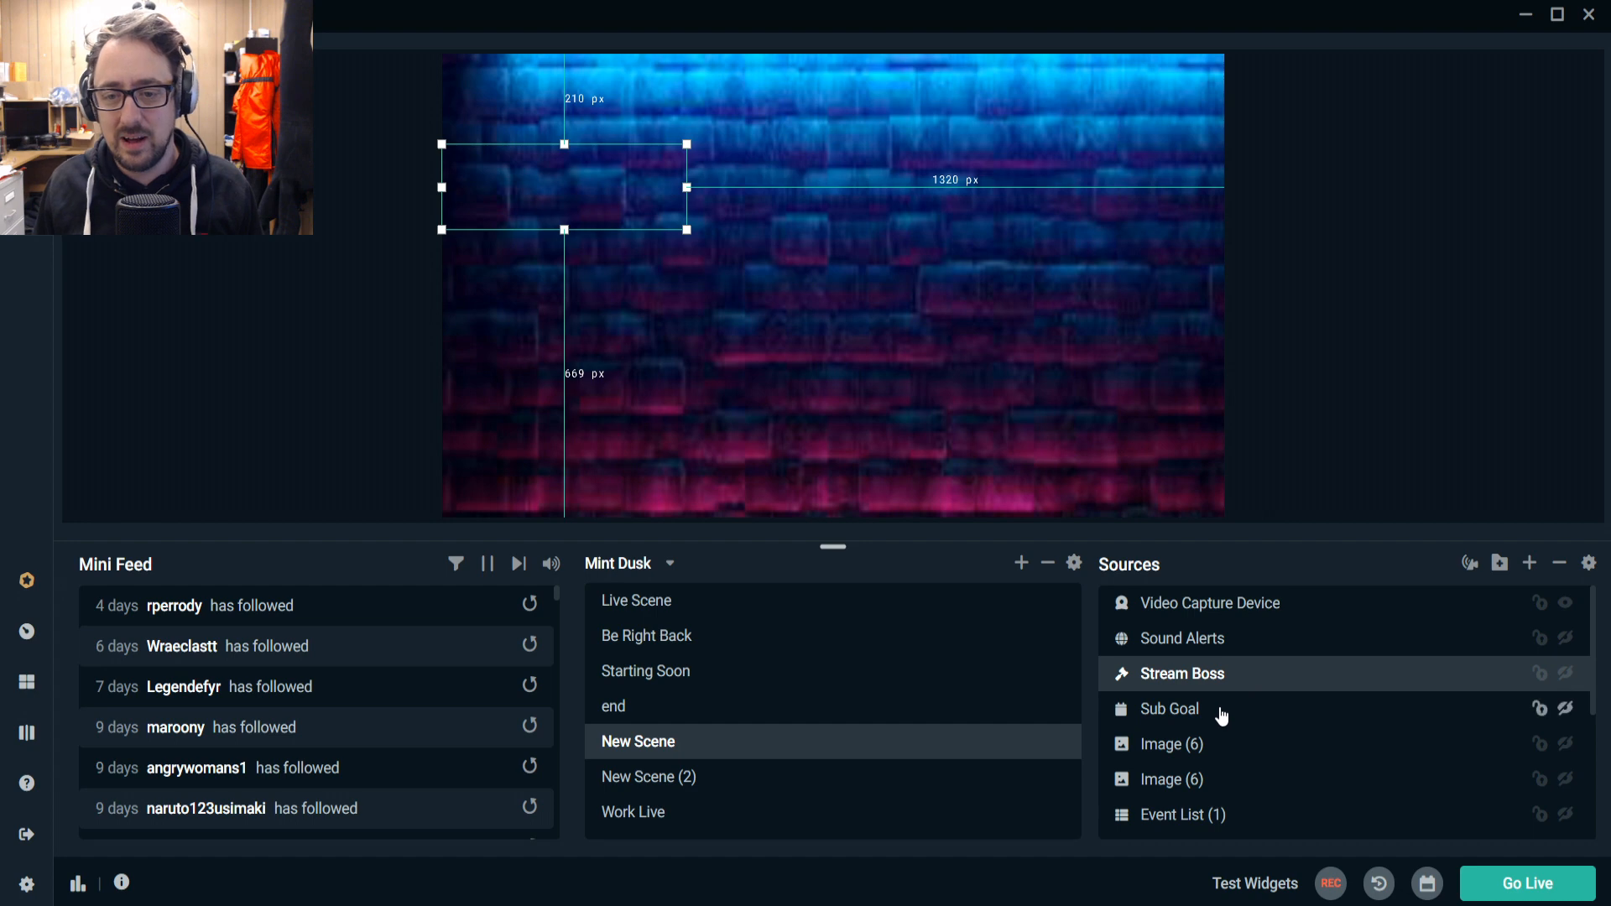
Check the placement of both Image (6) sources and Chat Box (1) on the canvas.
scroll(1206, 768, down, 3)
click(1166, 648)
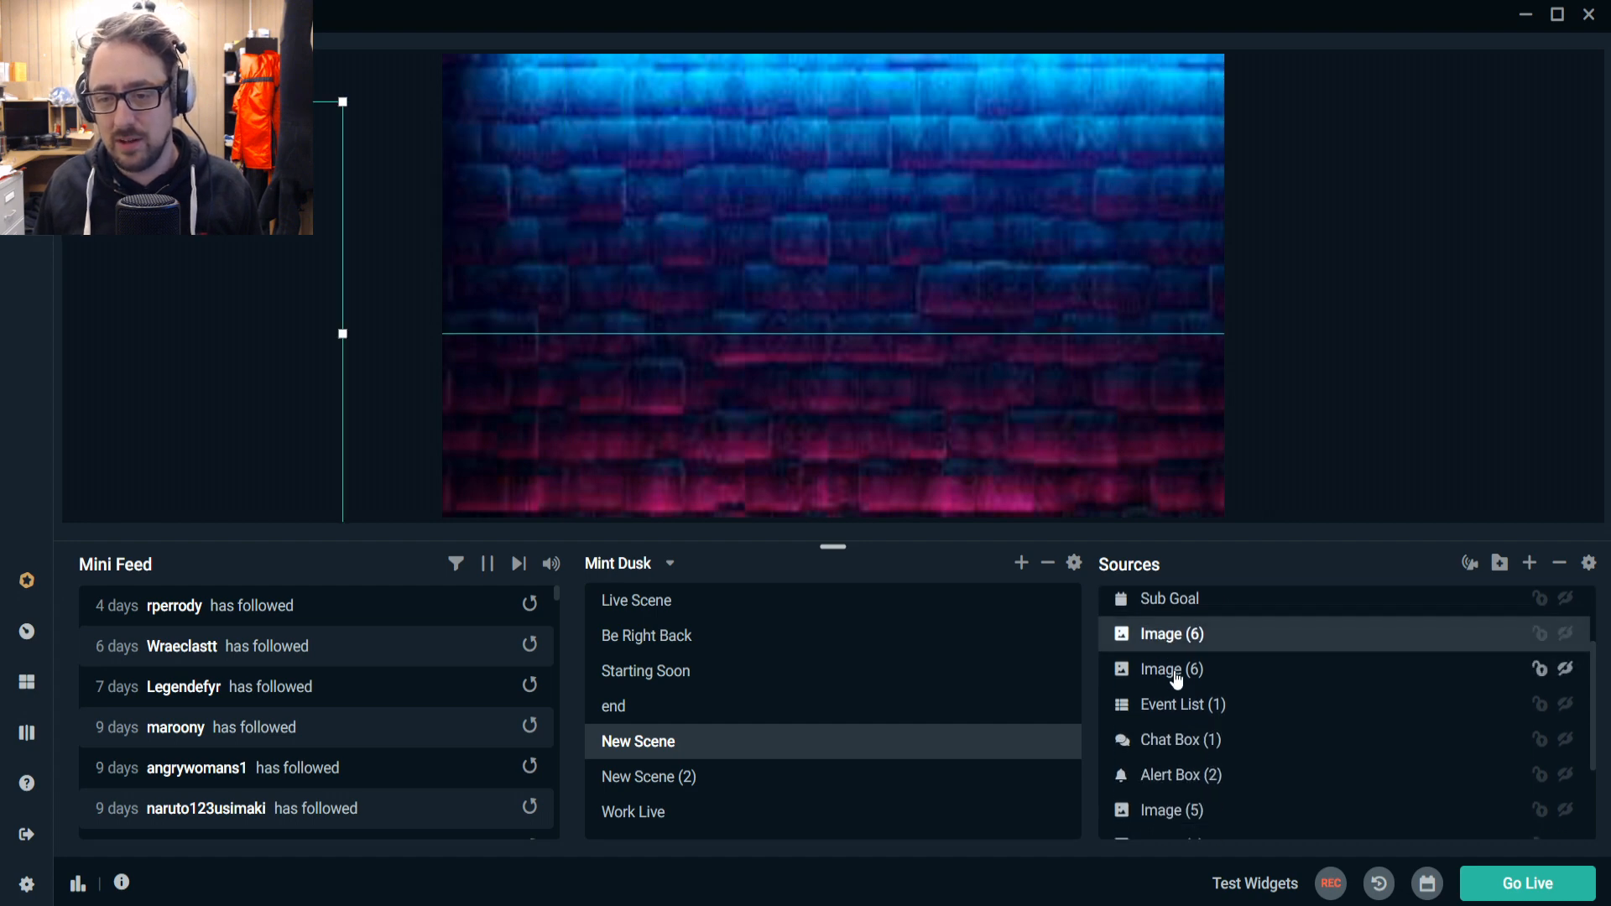
click(1175, 675)
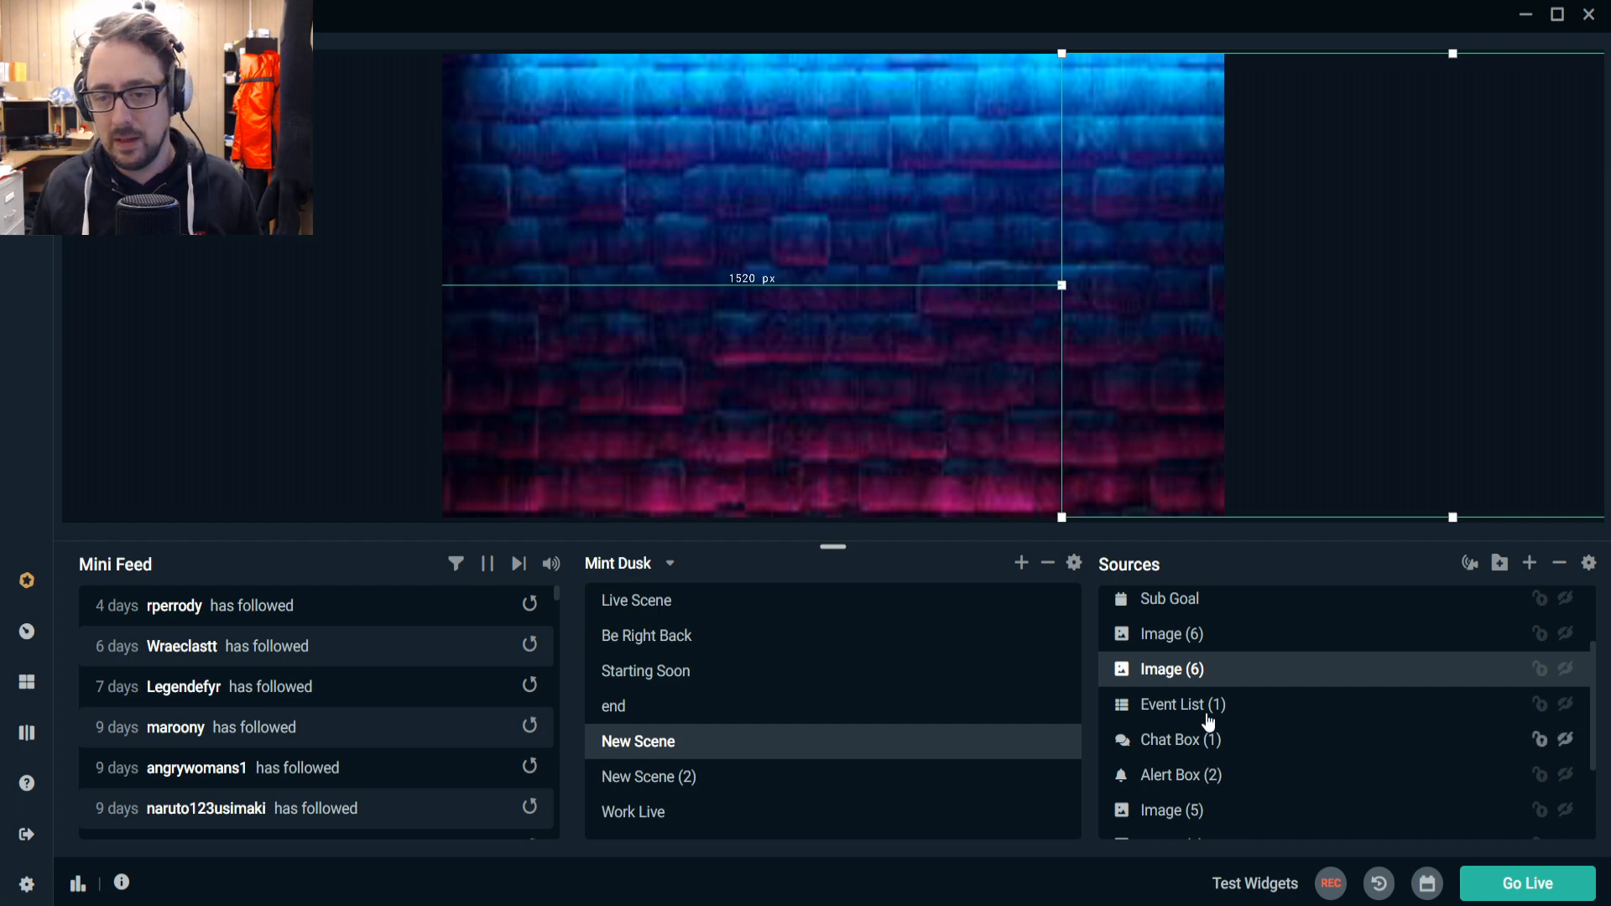
click(1202, 740)
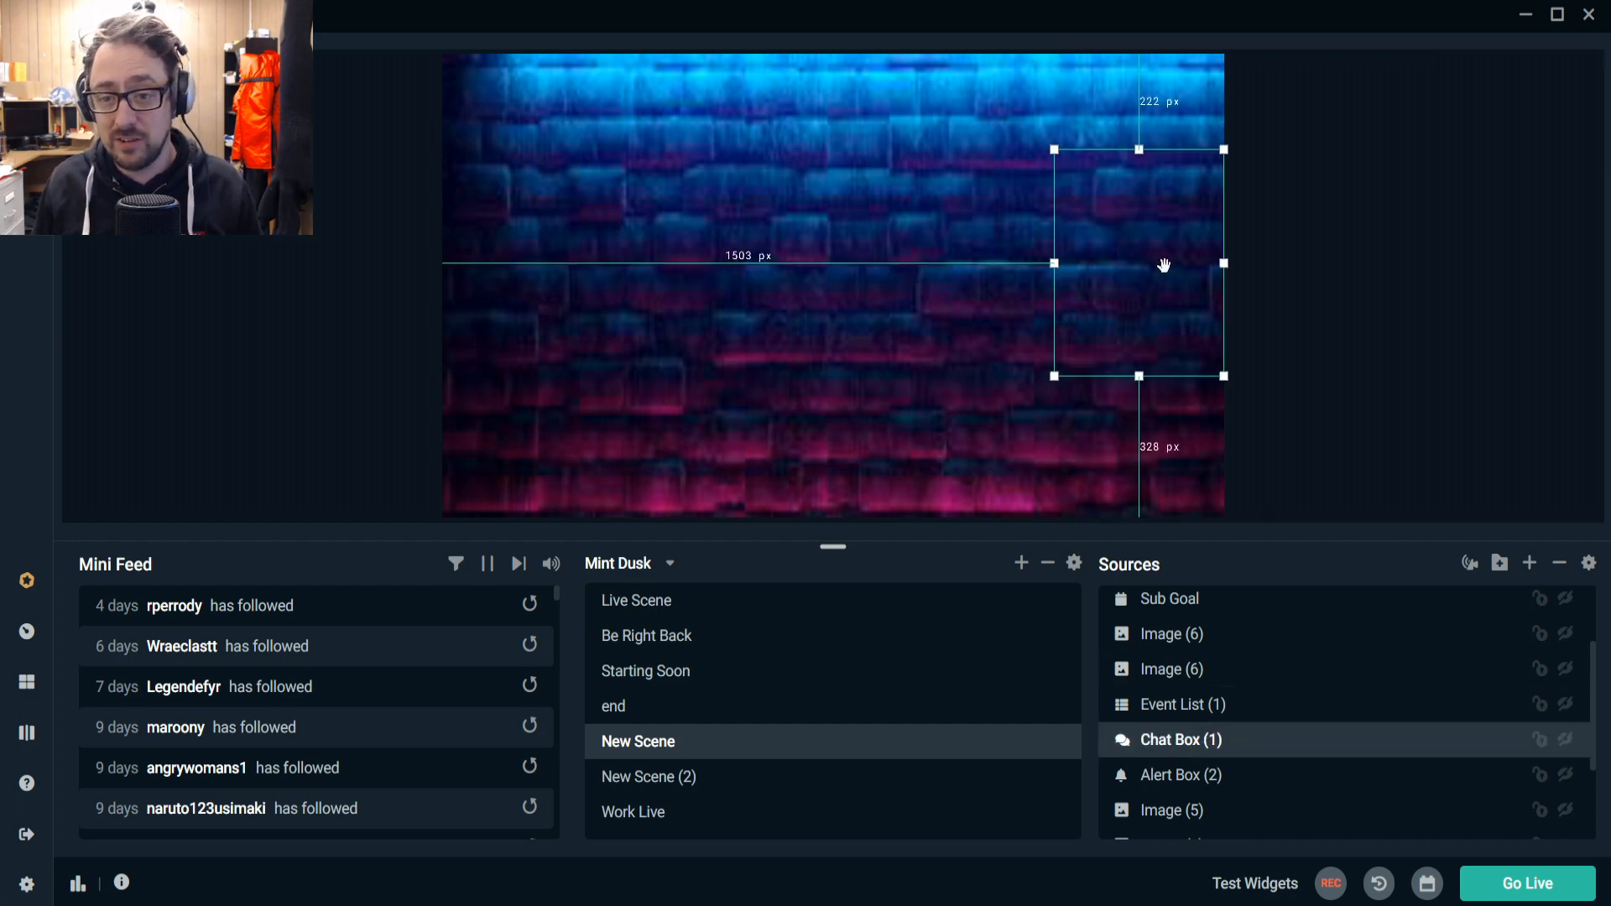
Move Alert Box (2) slightly down, to about 212 px below the canvas's upper edge.
scroll(1179, 722, down, 2)
click(1183, 664)
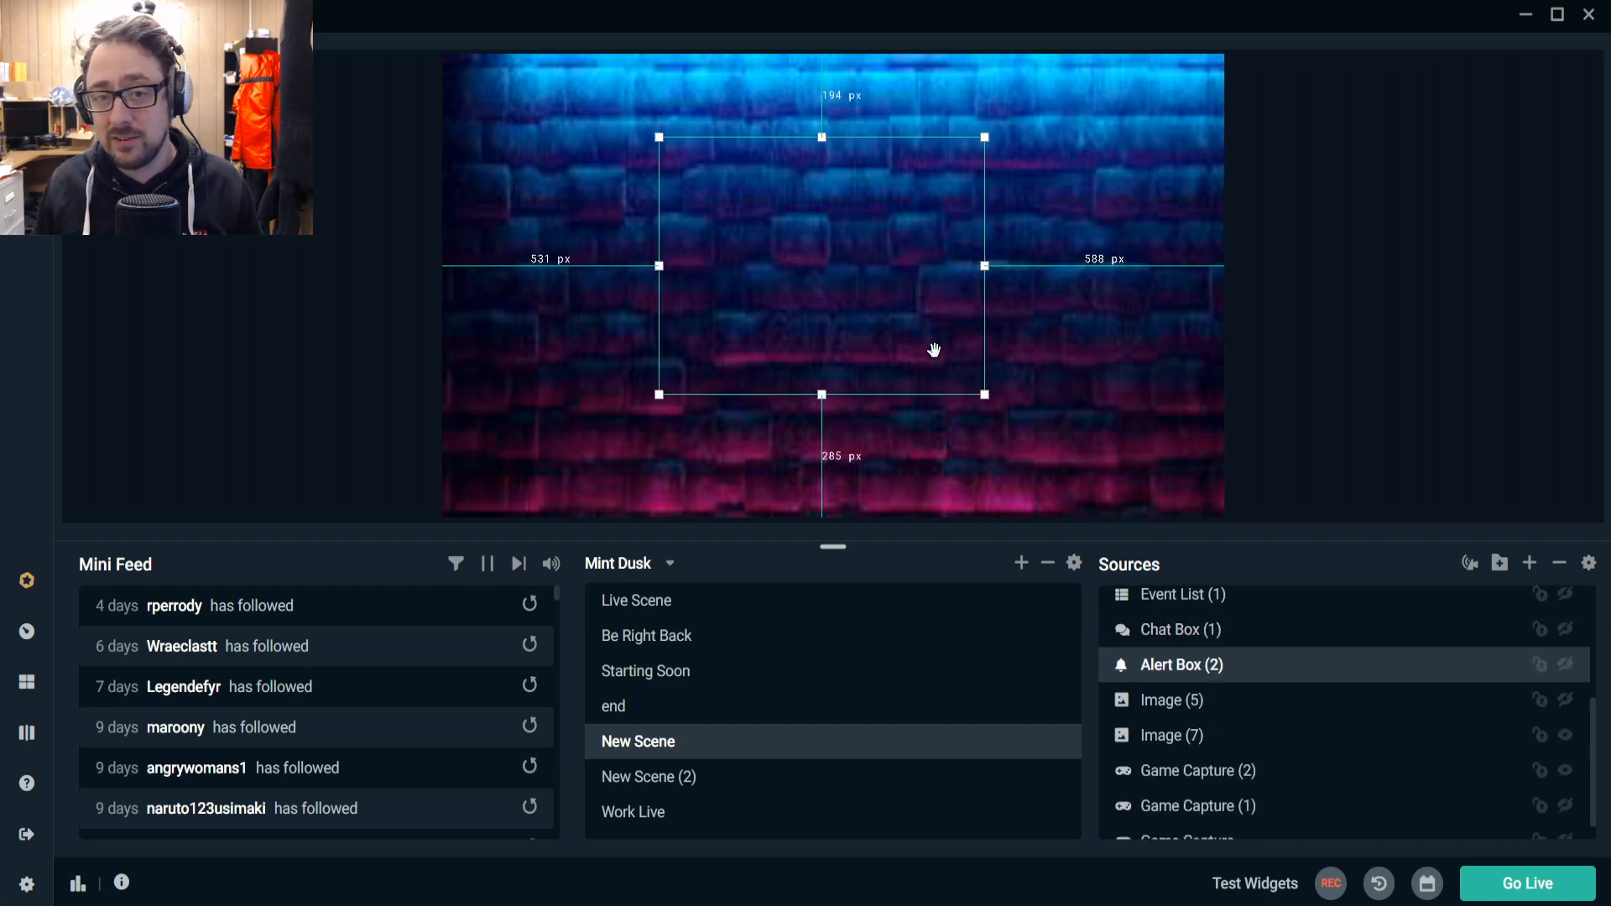
drag(934, 350, 935, 359)
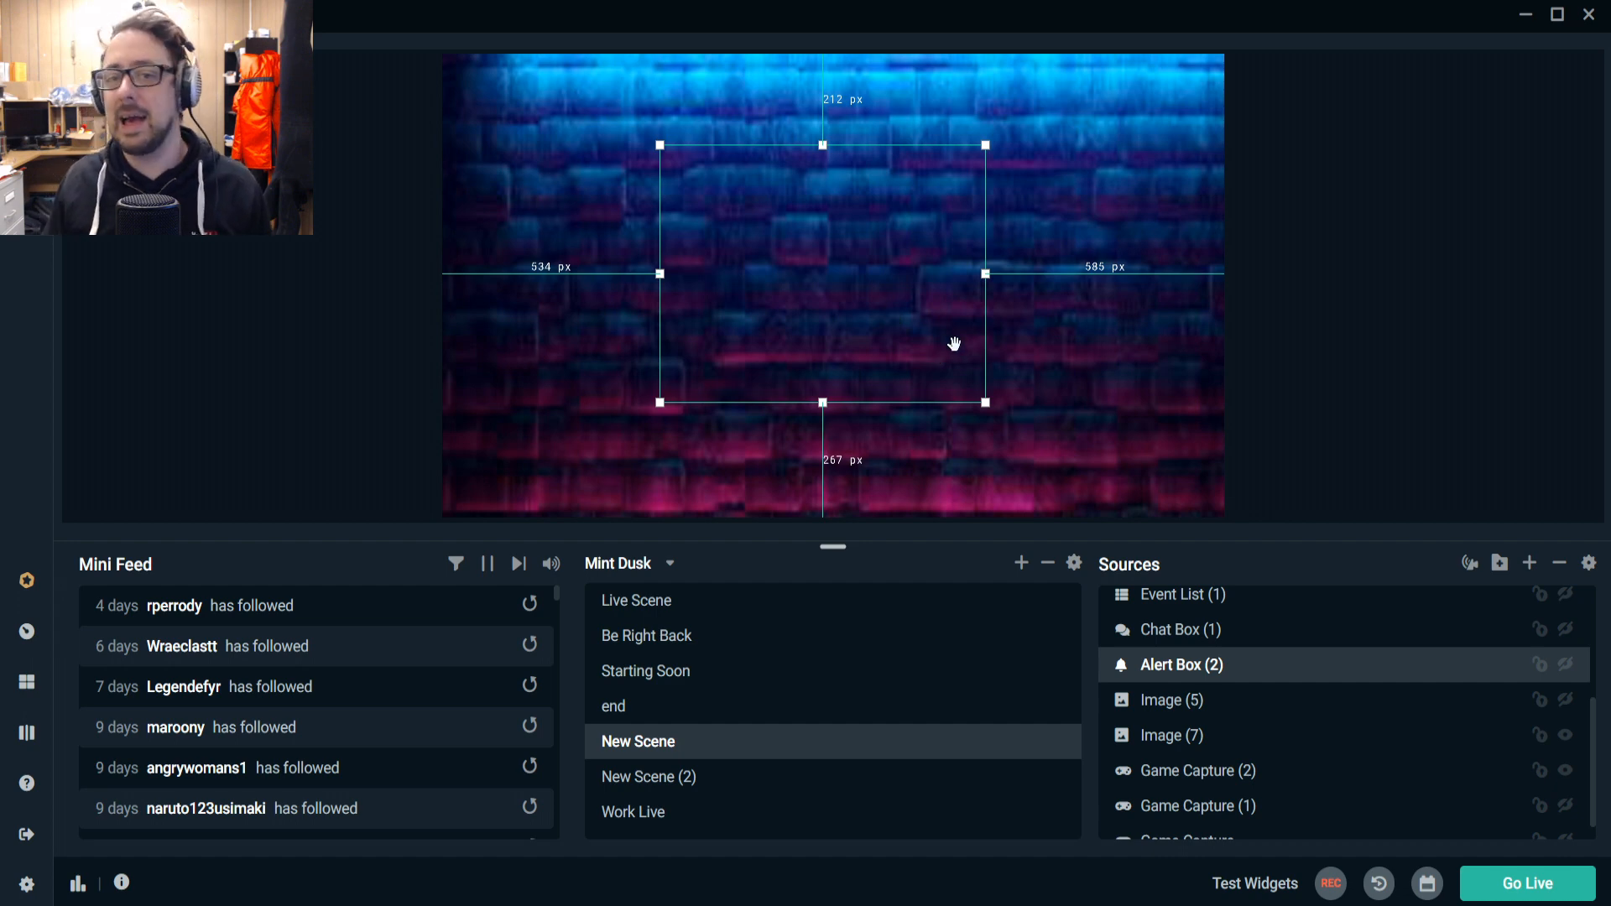
Examine which windows Game Capture (2) can capture in its properties, and cancel without saving.
scroll(1192, 759, down, 1)
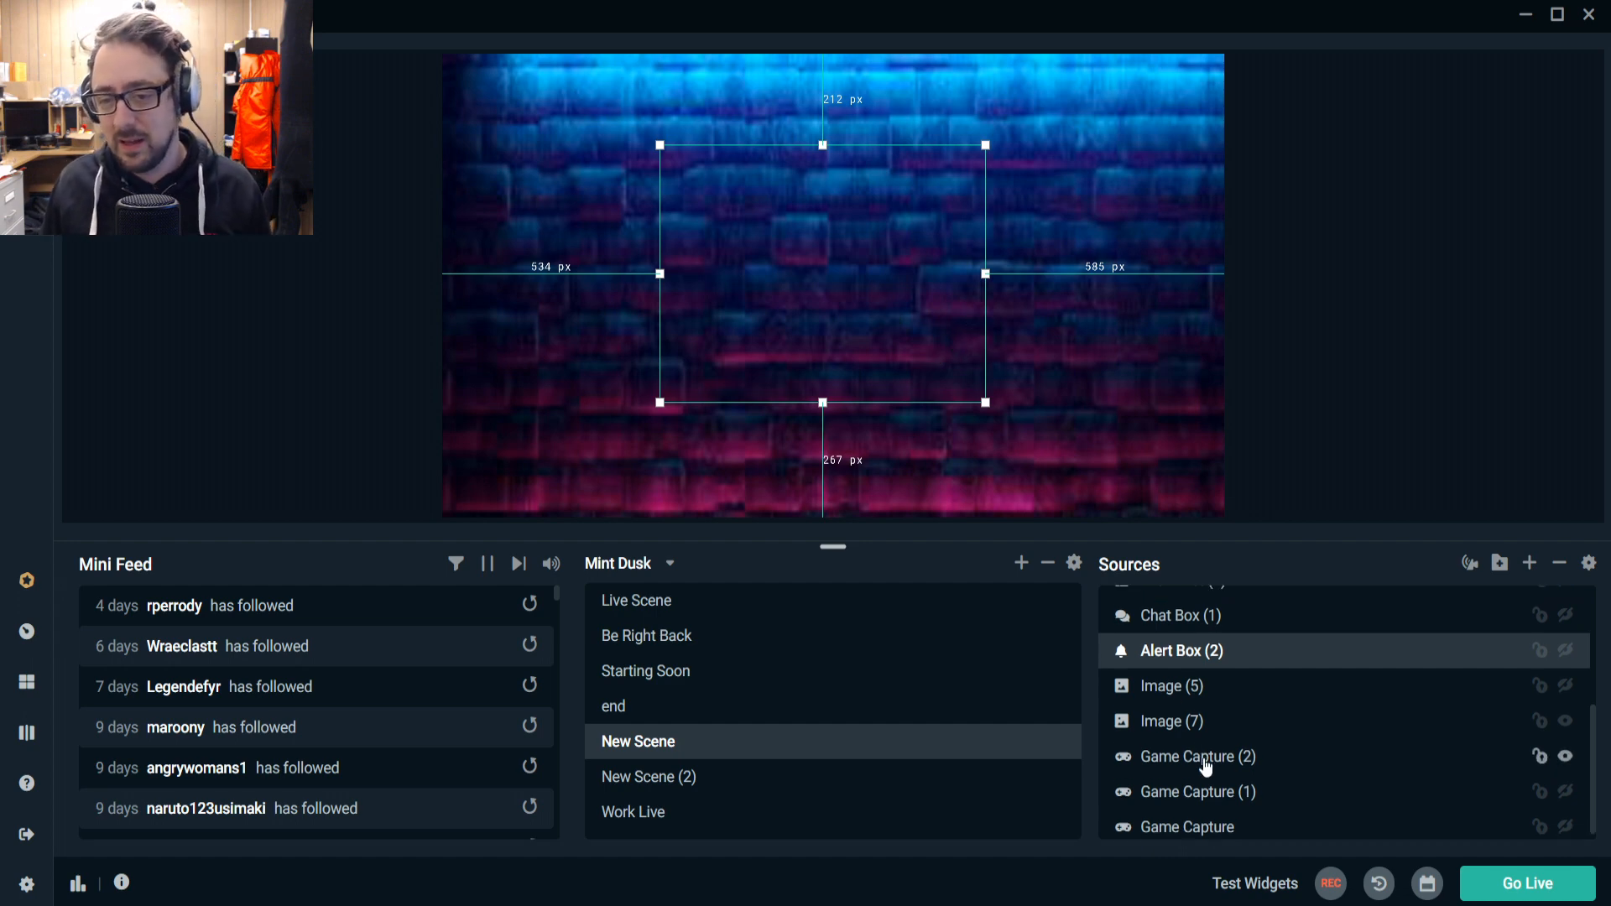
click(1212, 749)
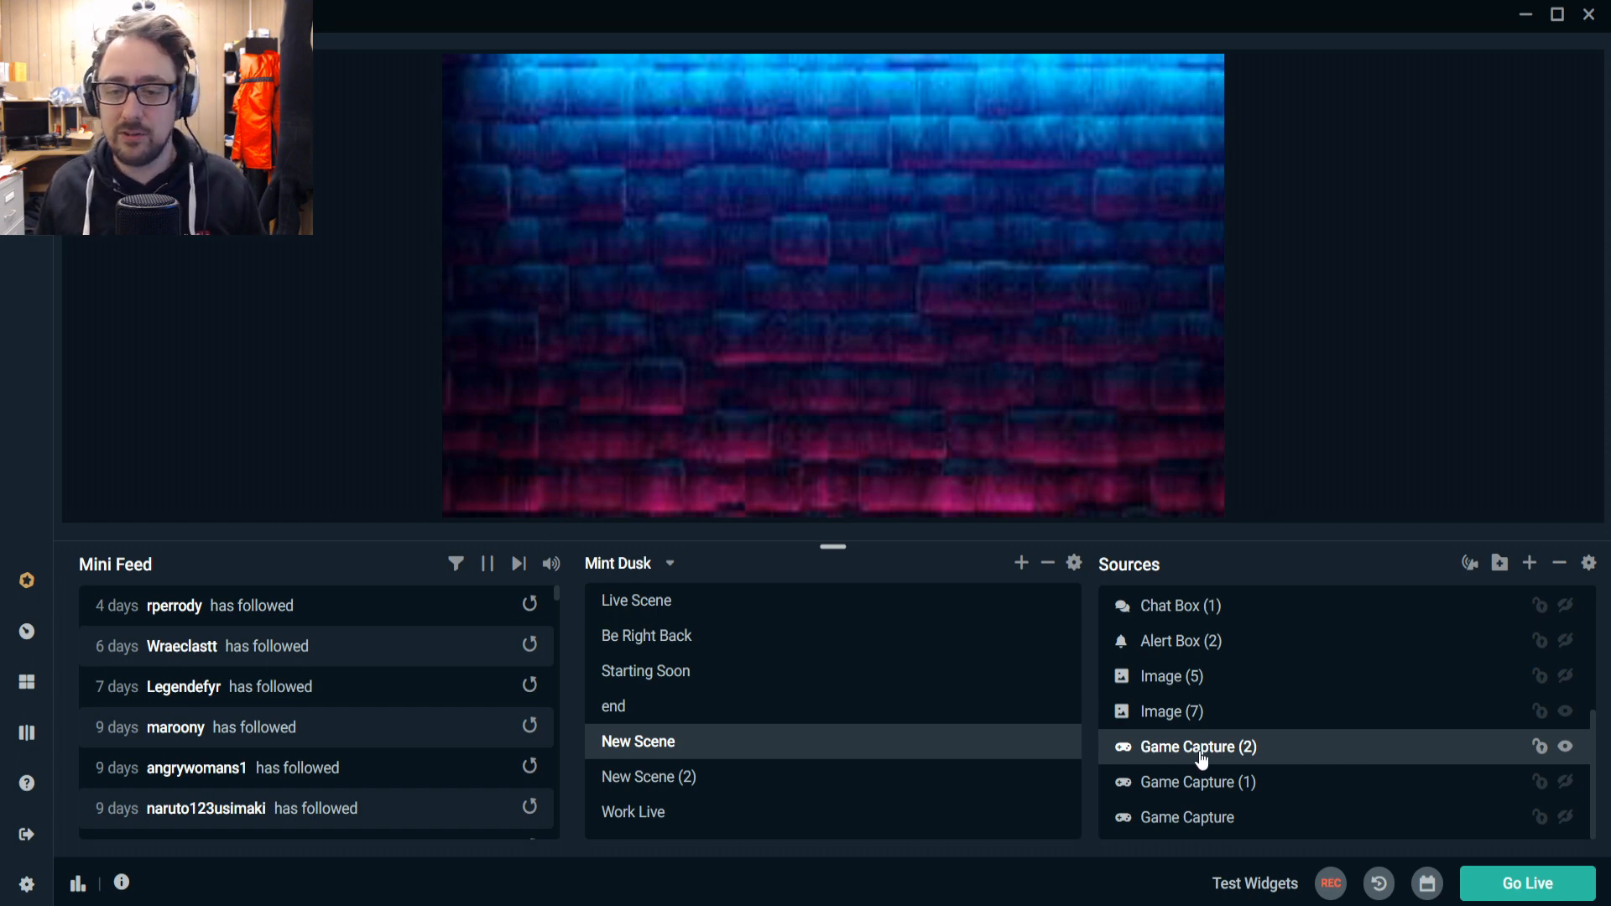
right_click(1202, 760)
click(1242, 577)
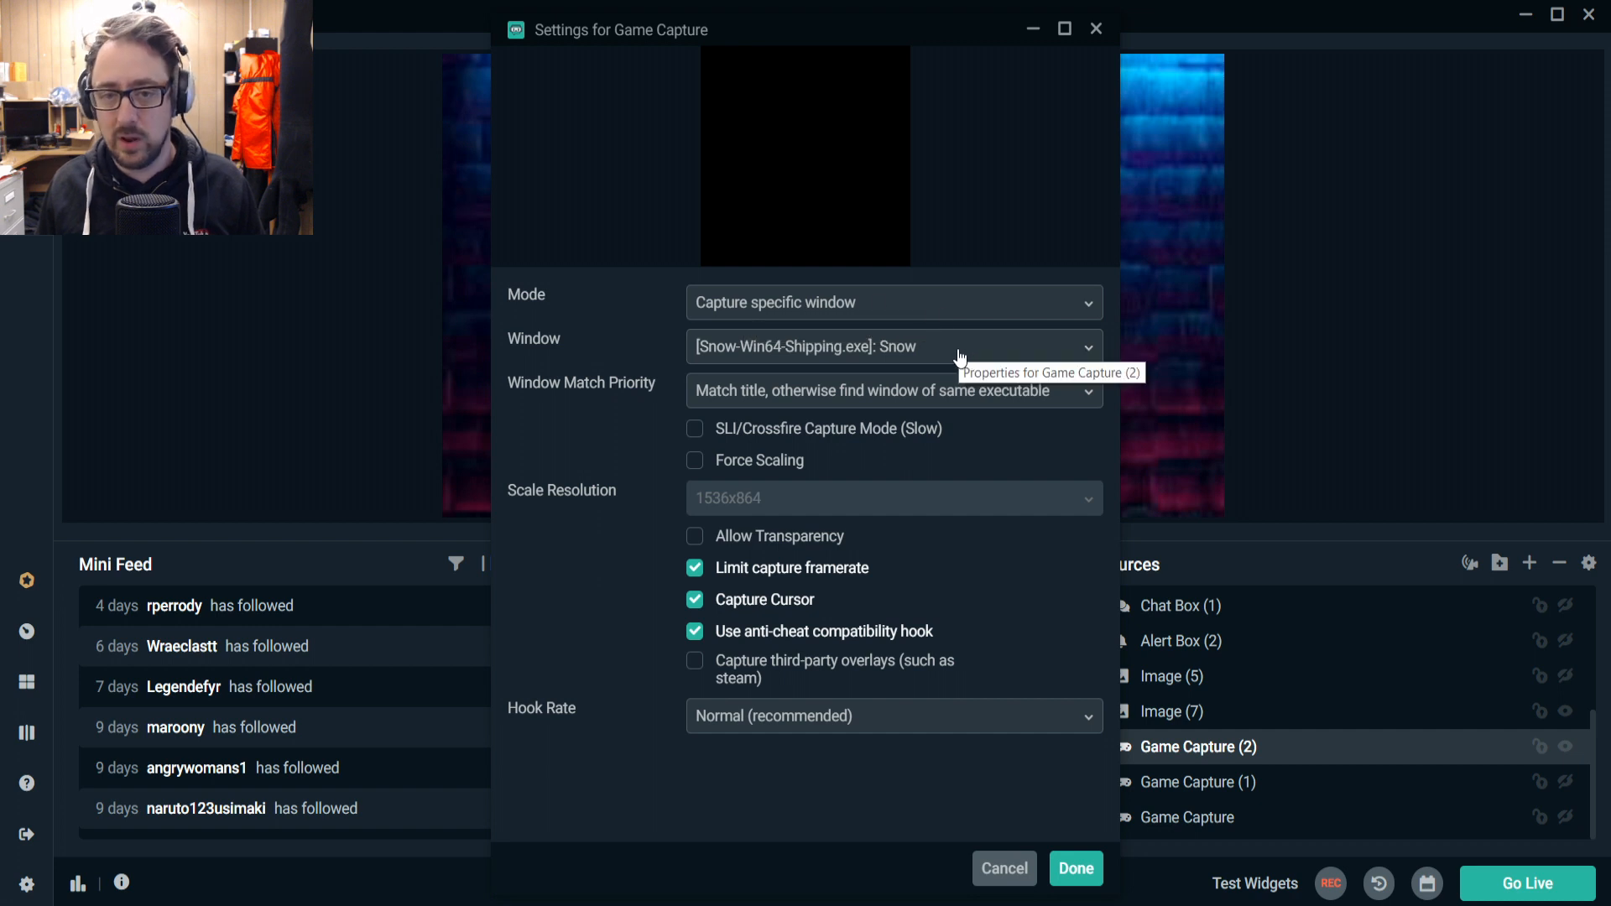
click(935, 352)
click(856, 413)
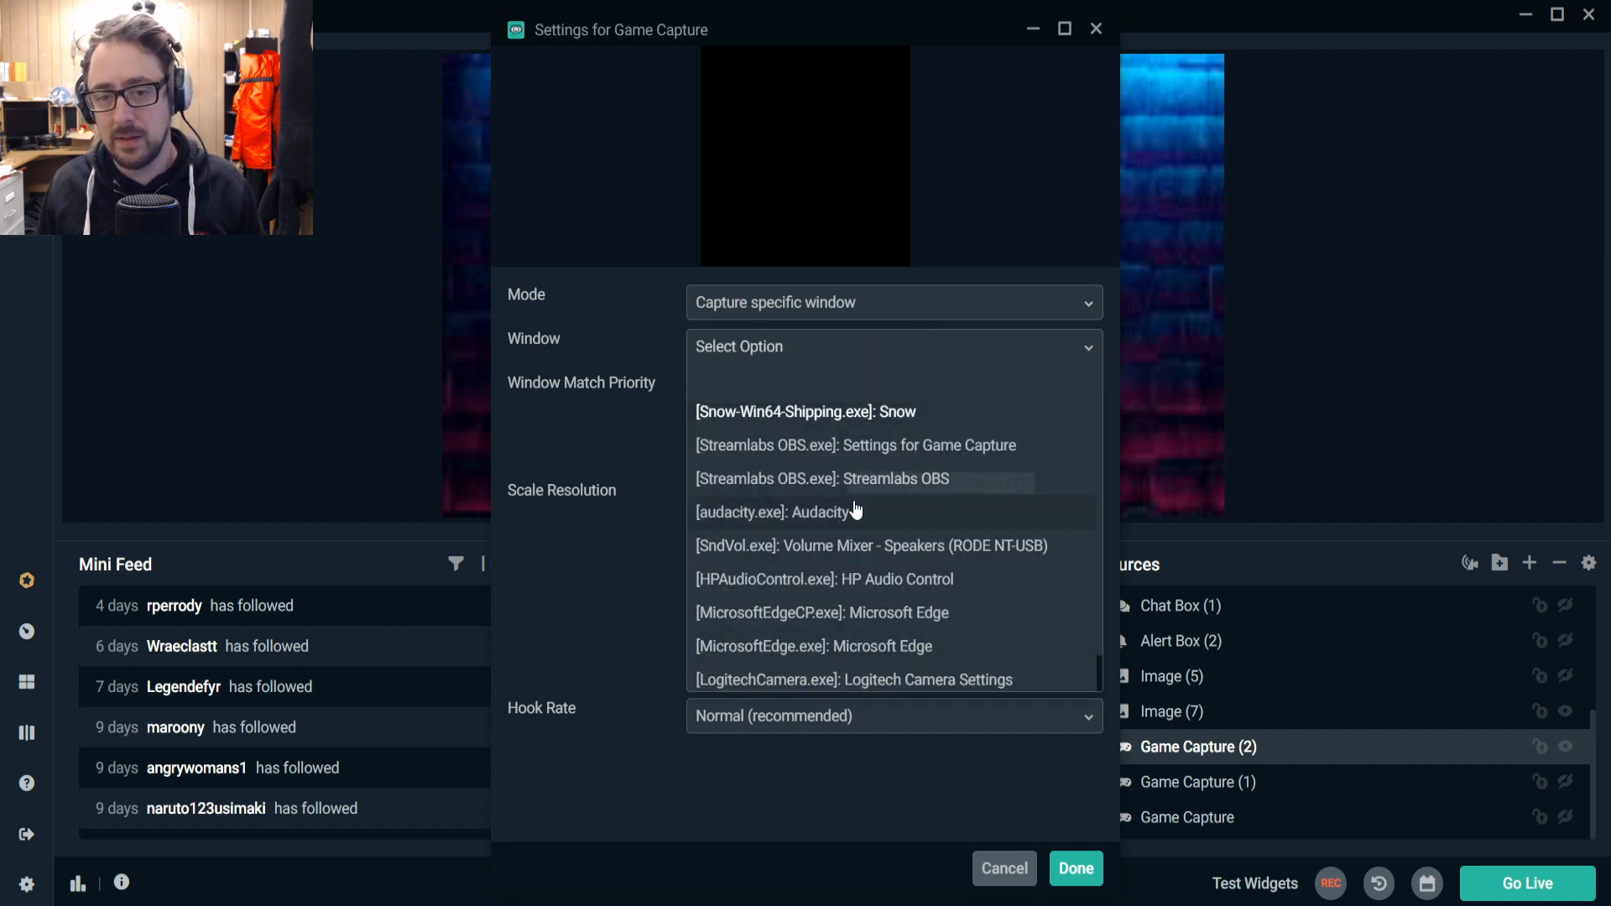
click(1009, 870)
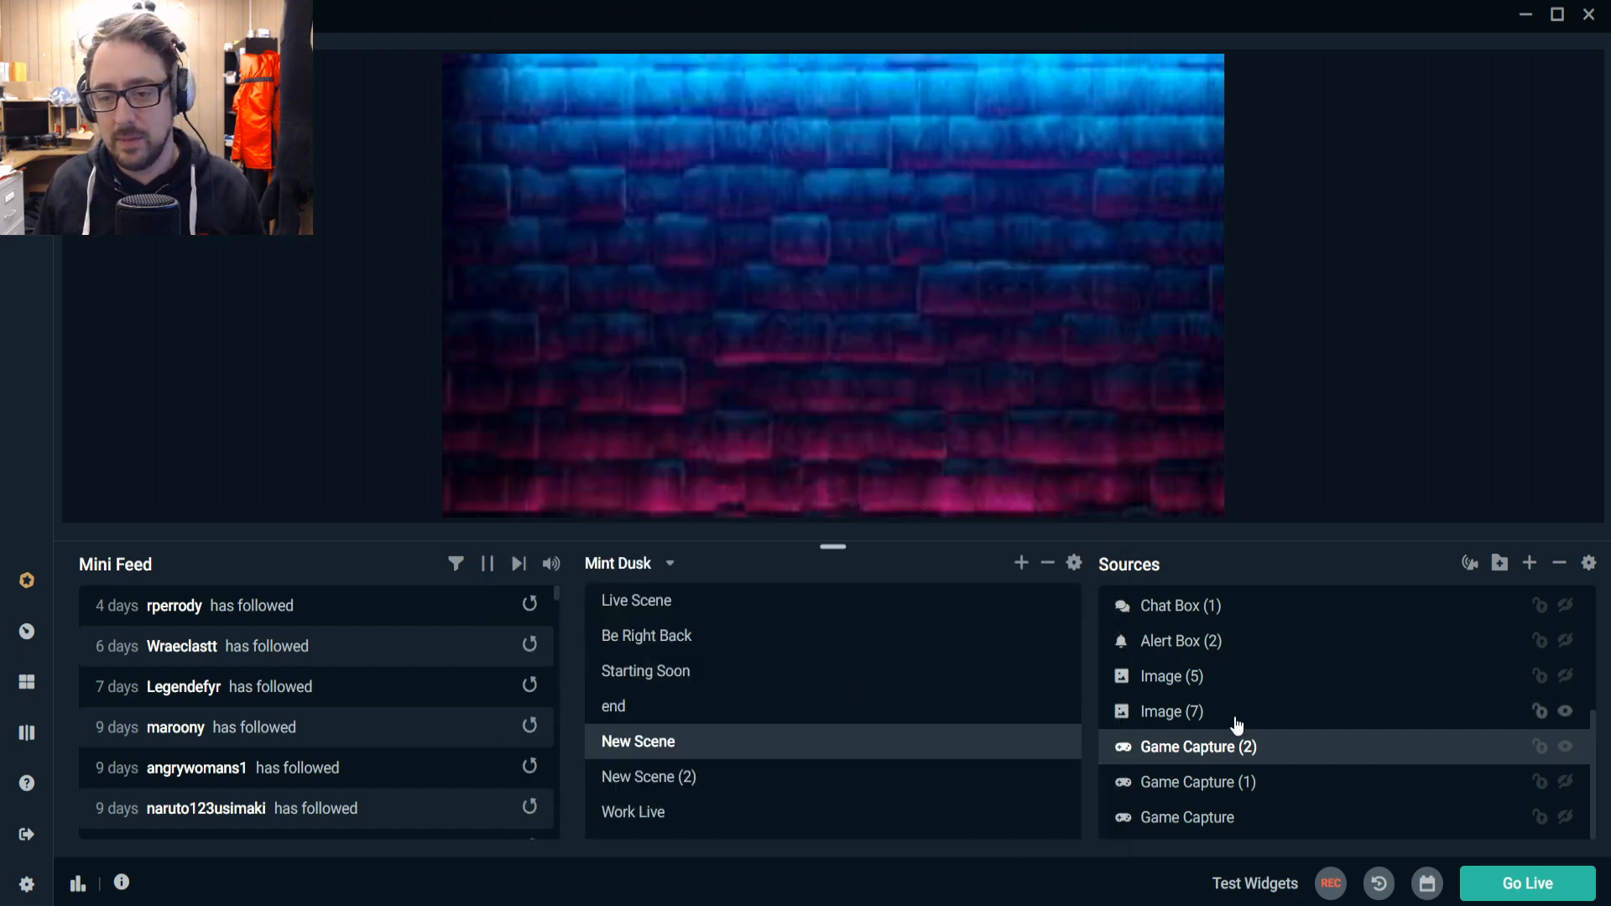
scroll(1222, 613, up, 3)
scroll(1222, 612, up, 1)
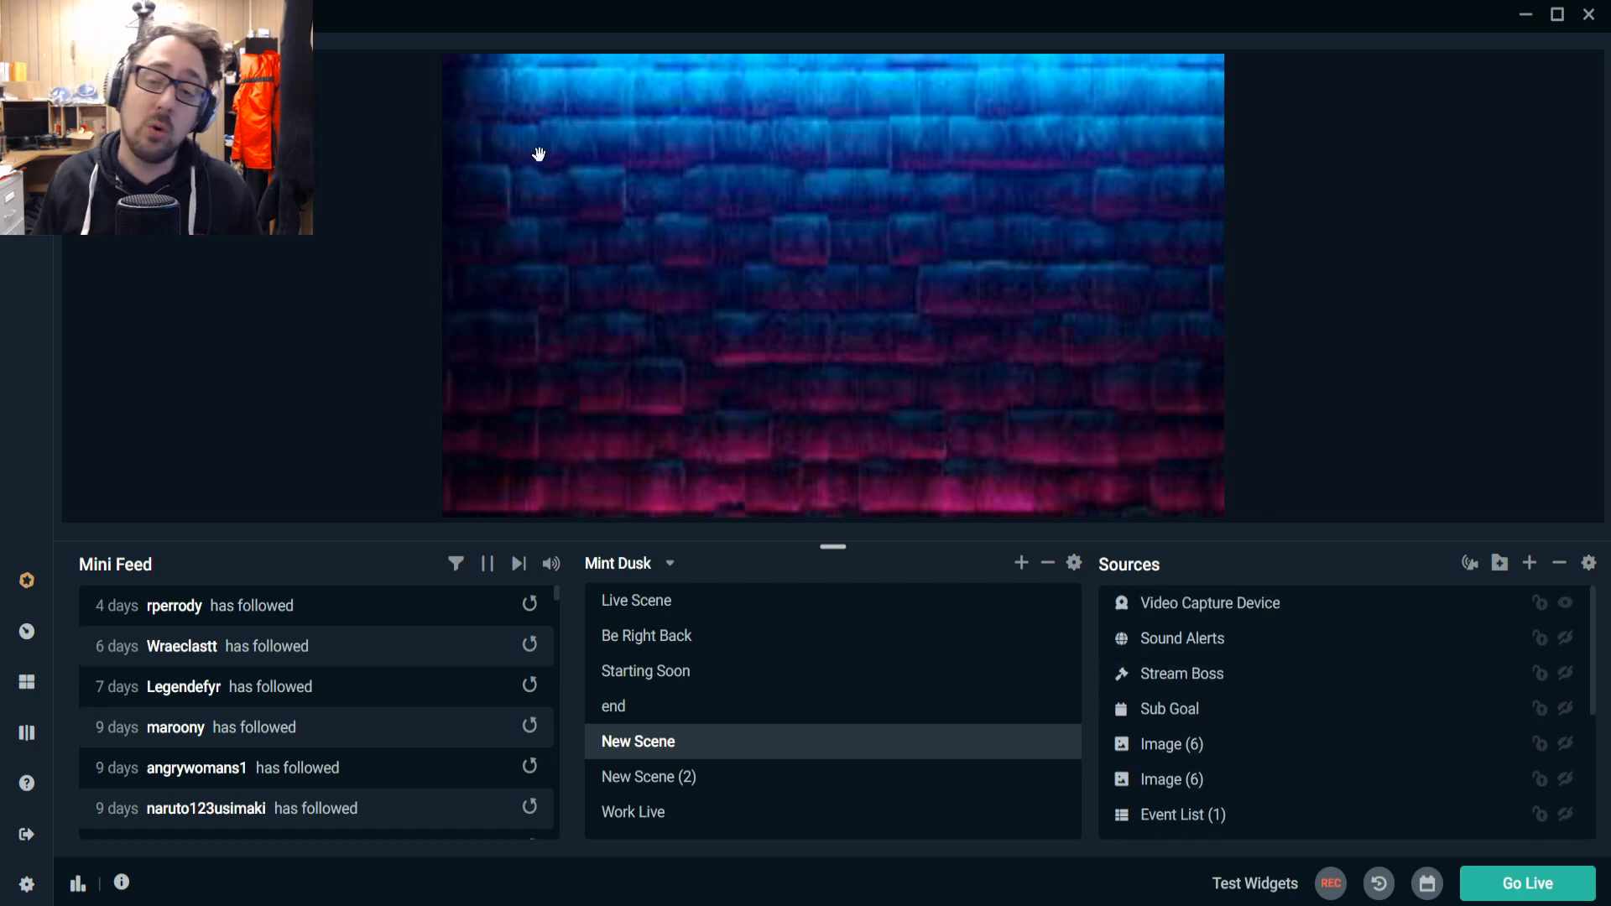
Set the streaming bitrate to 4497 in the Output settings and review the remaining encoder options.
click(26, 884)
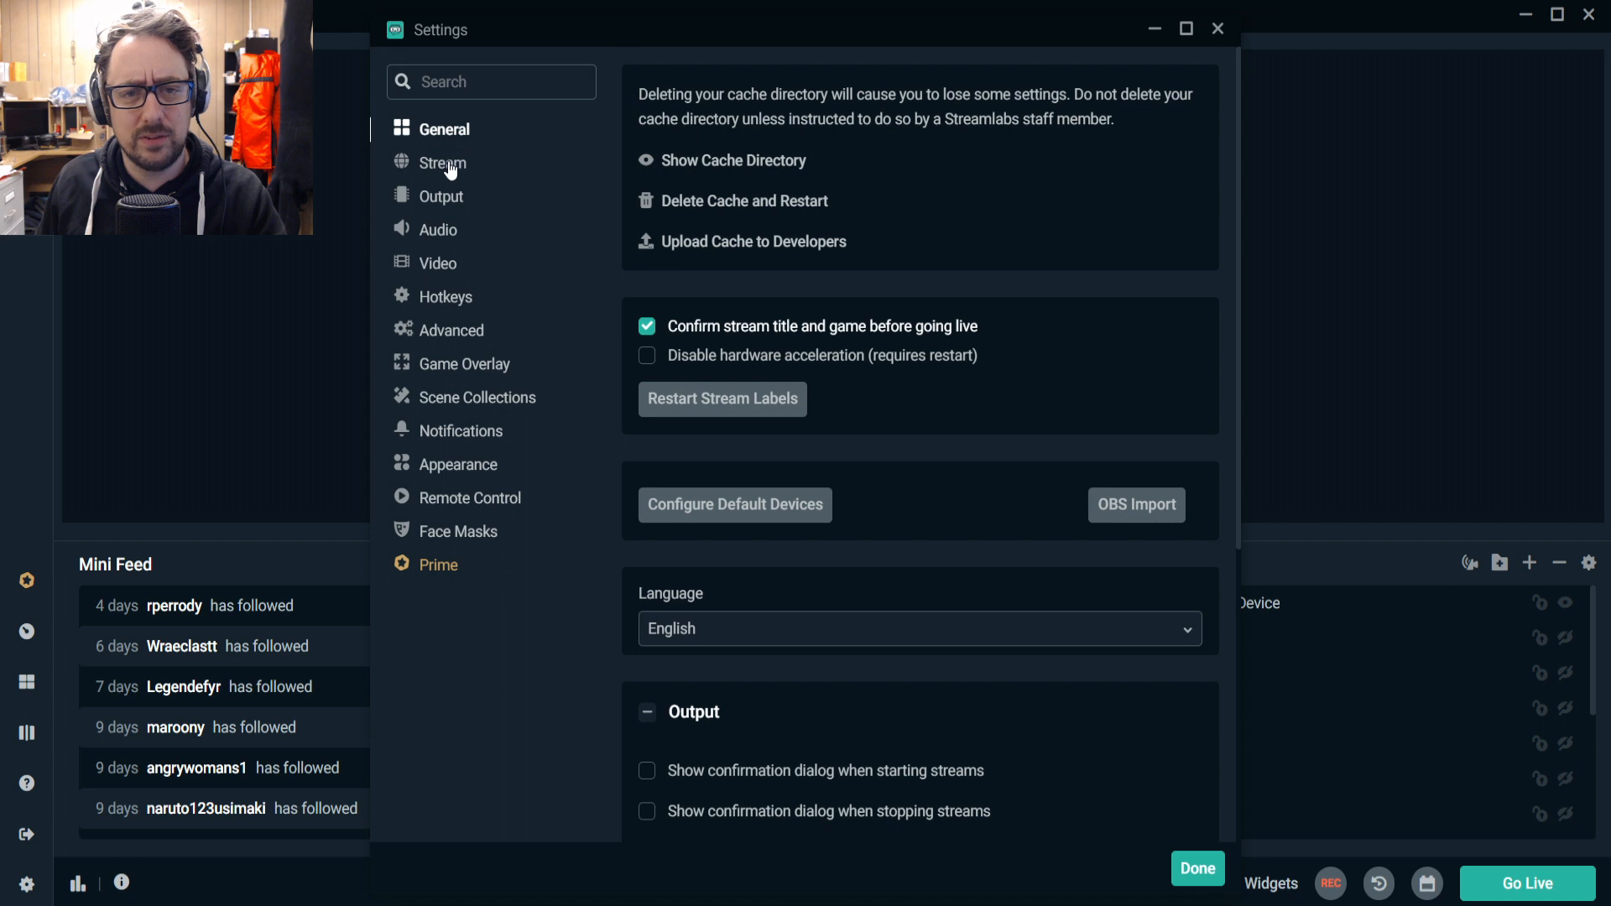
click(449, 166)
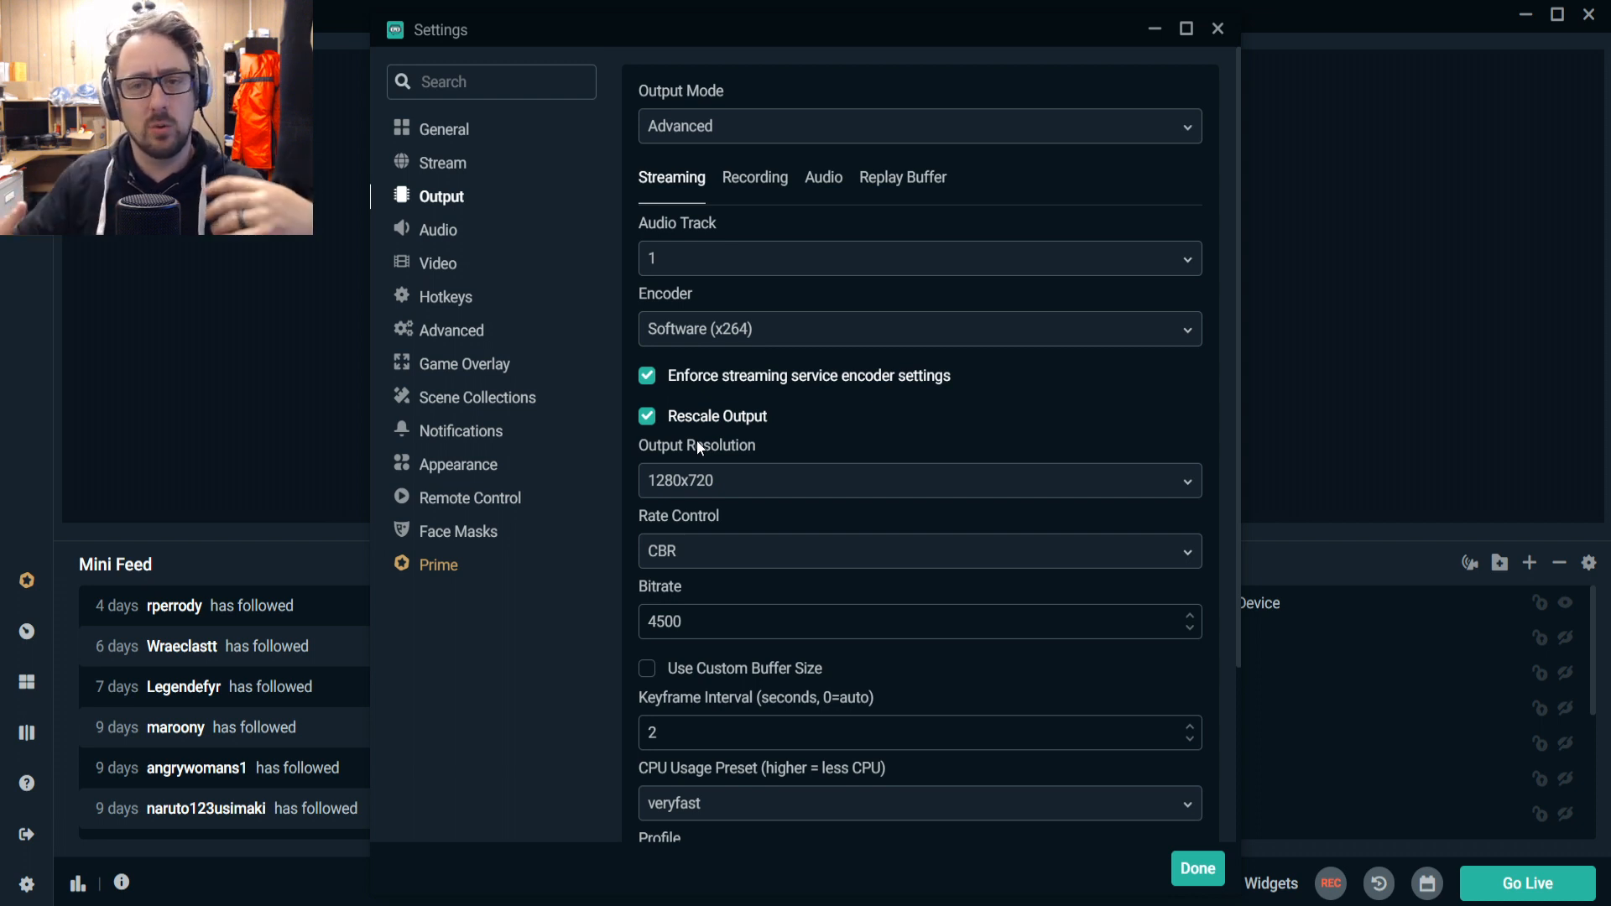
double_click(665, 621)
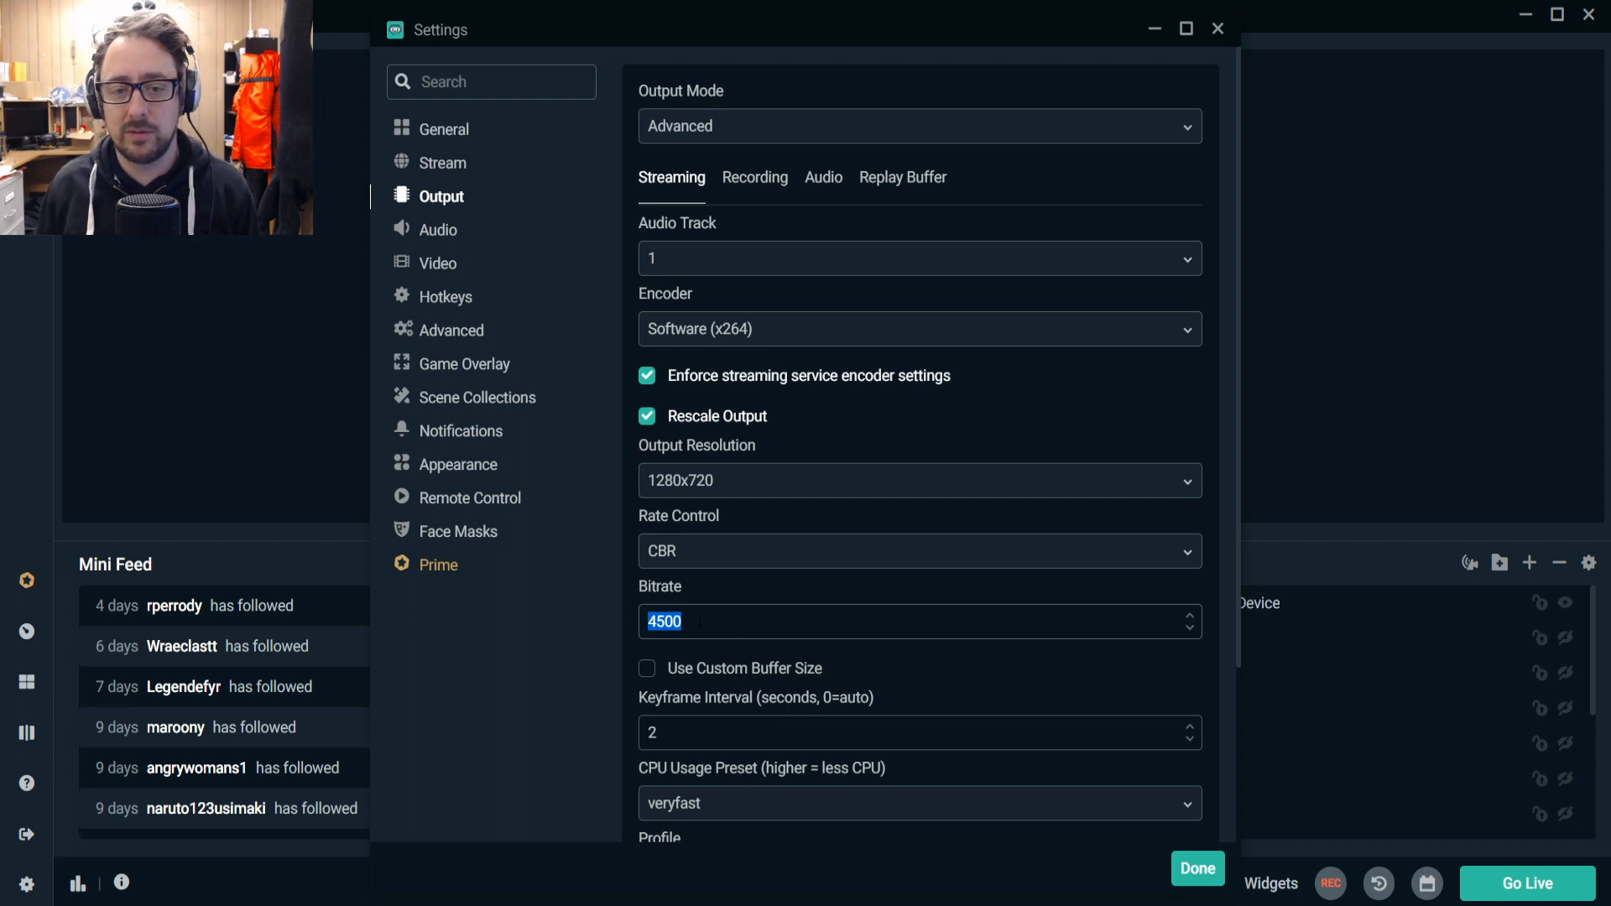
click(672, 622)
drag(680, 621, 647, 621)
click(674, 621)
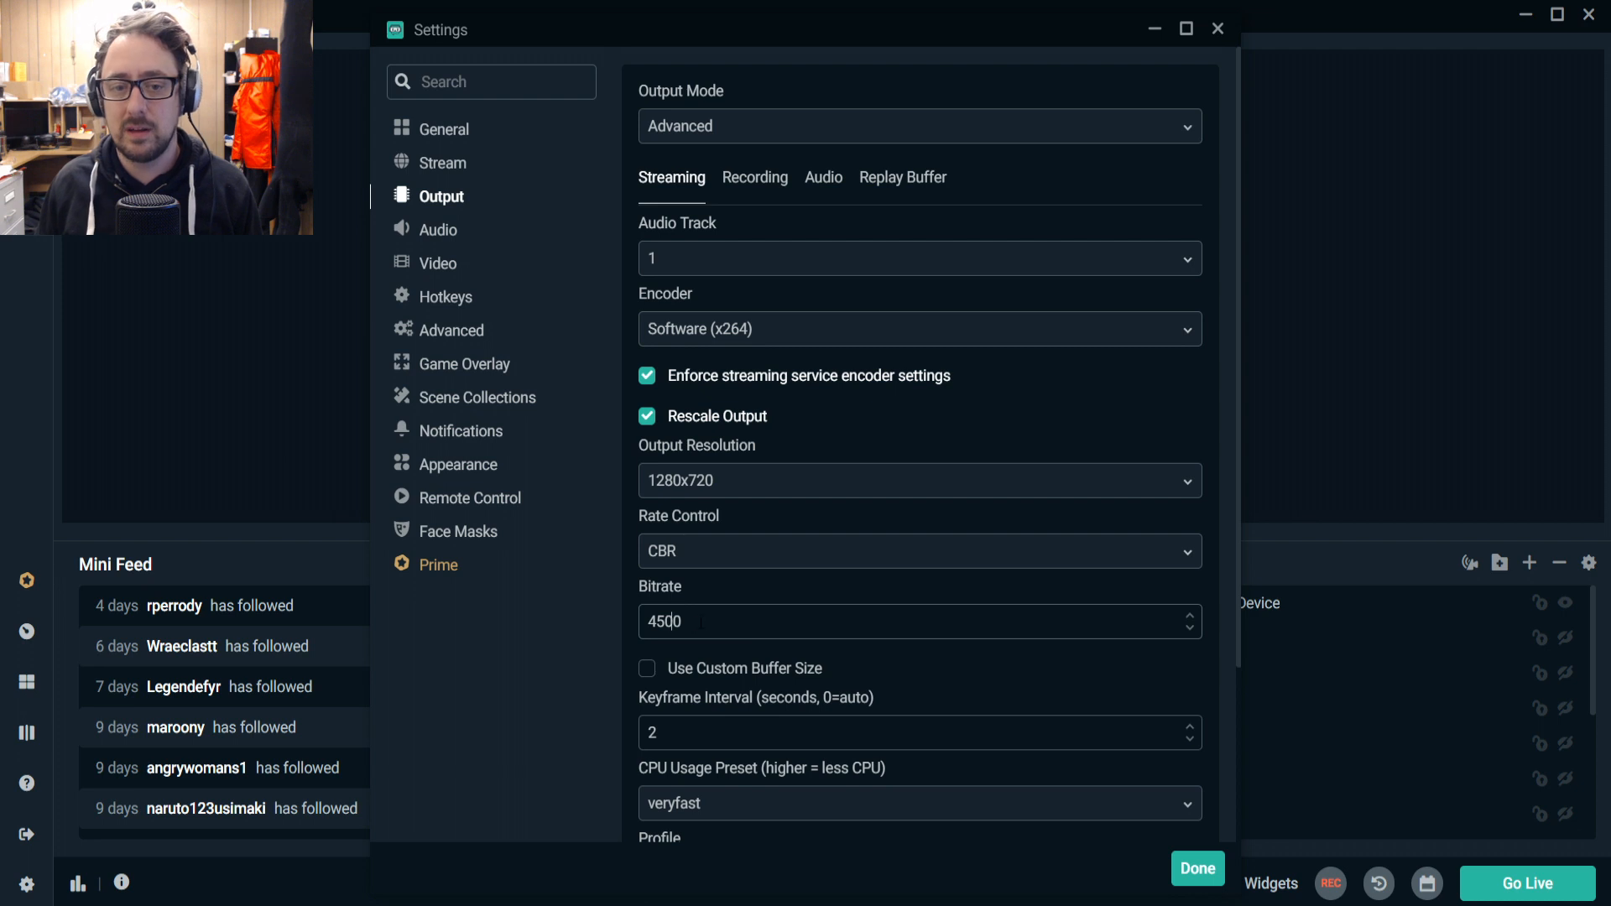
text(4497)
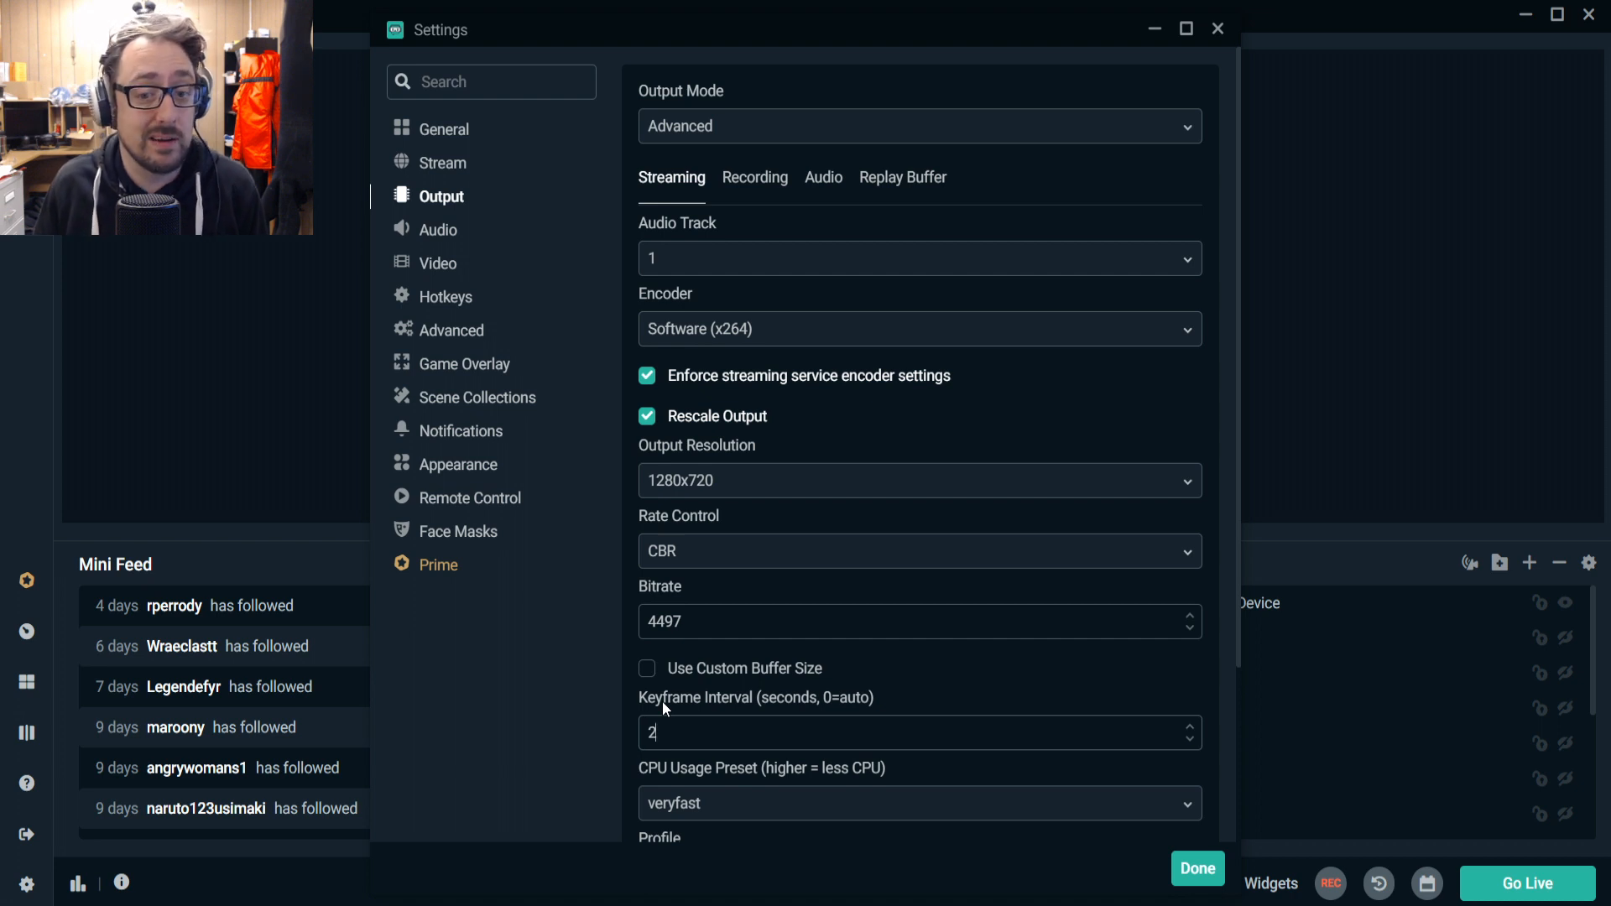
scroll(662, 702, down, 3)
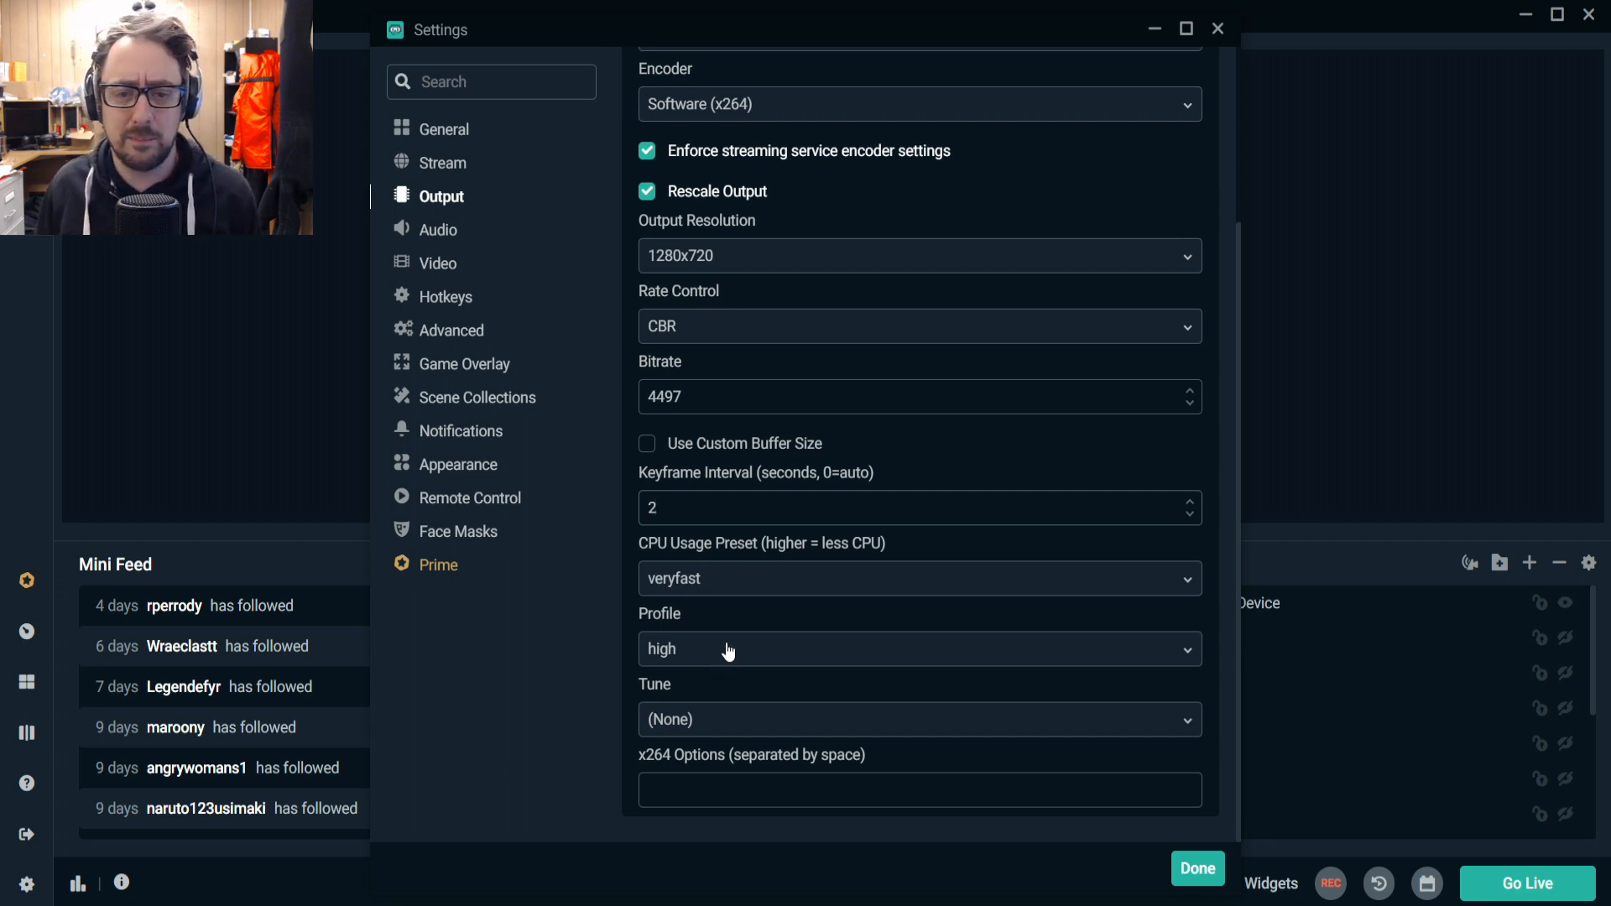
scroll(759, 646, up, 3)
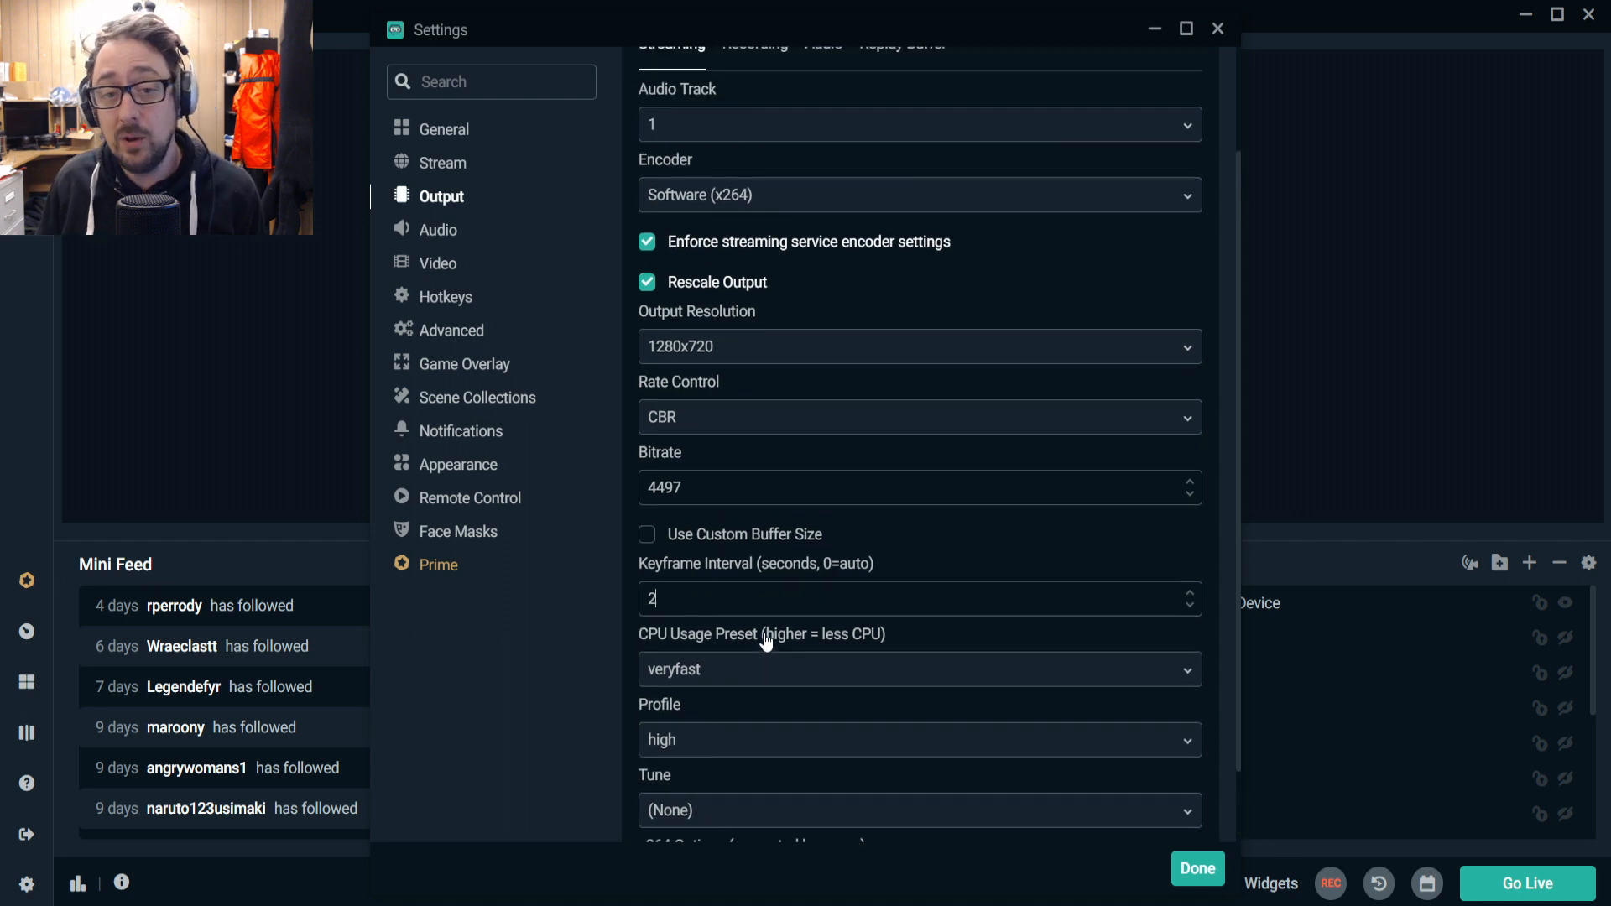
Check the recording path in the recording output settings and choose mp4 as the recording format.
click(755, 178)
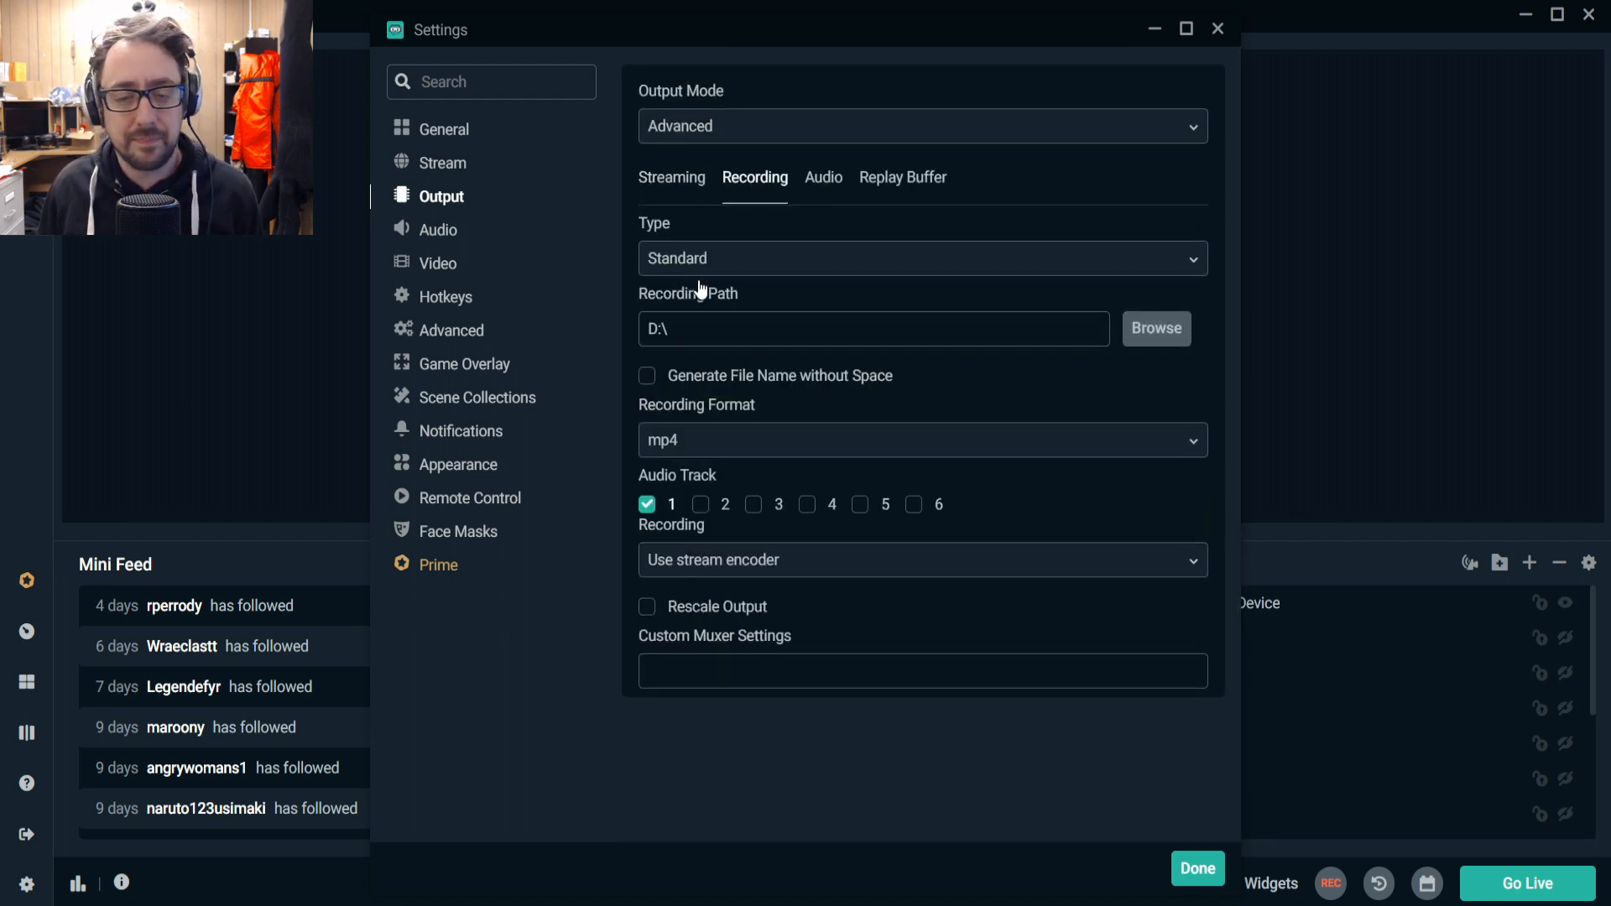
drag(692, 329, 651, 330)
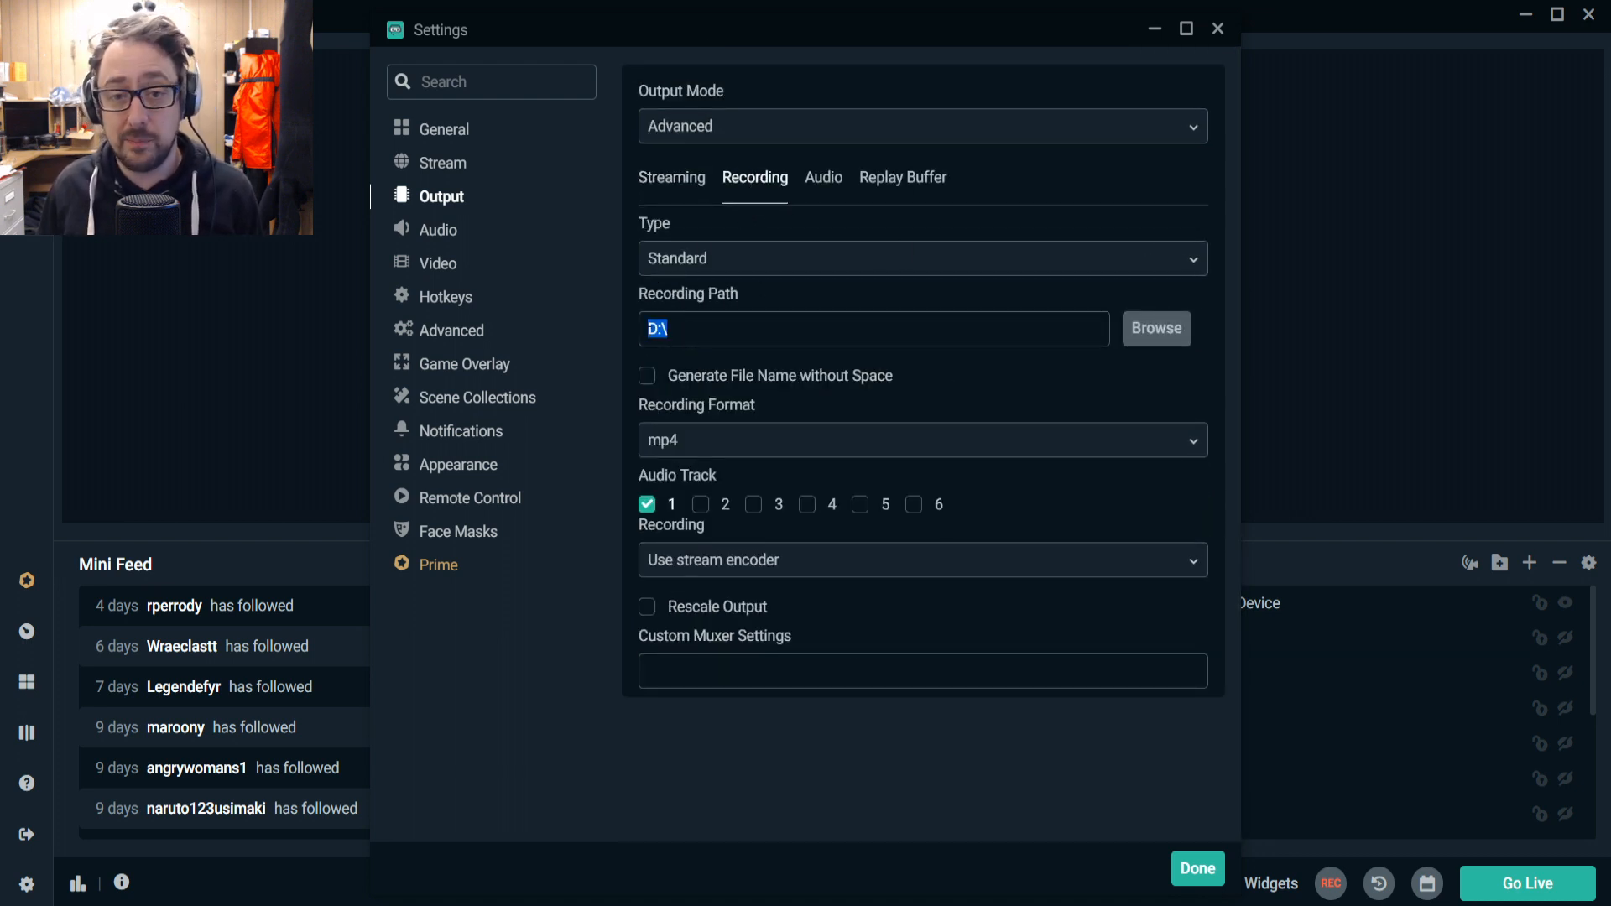
click(693, 333)
click(706, 450)
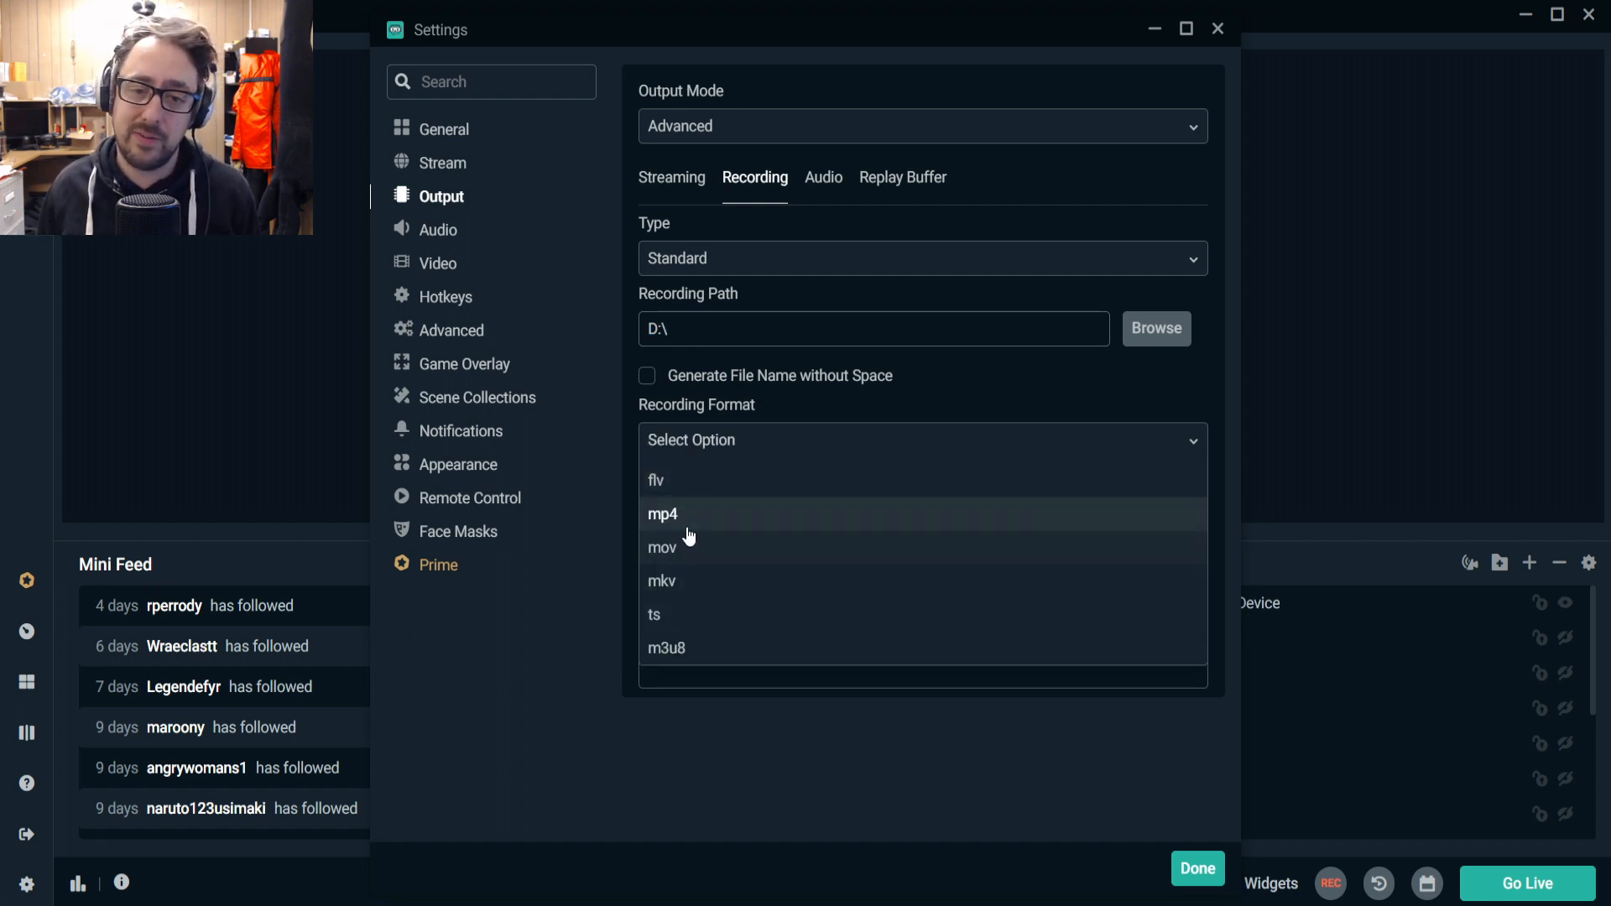
click(663, 514)
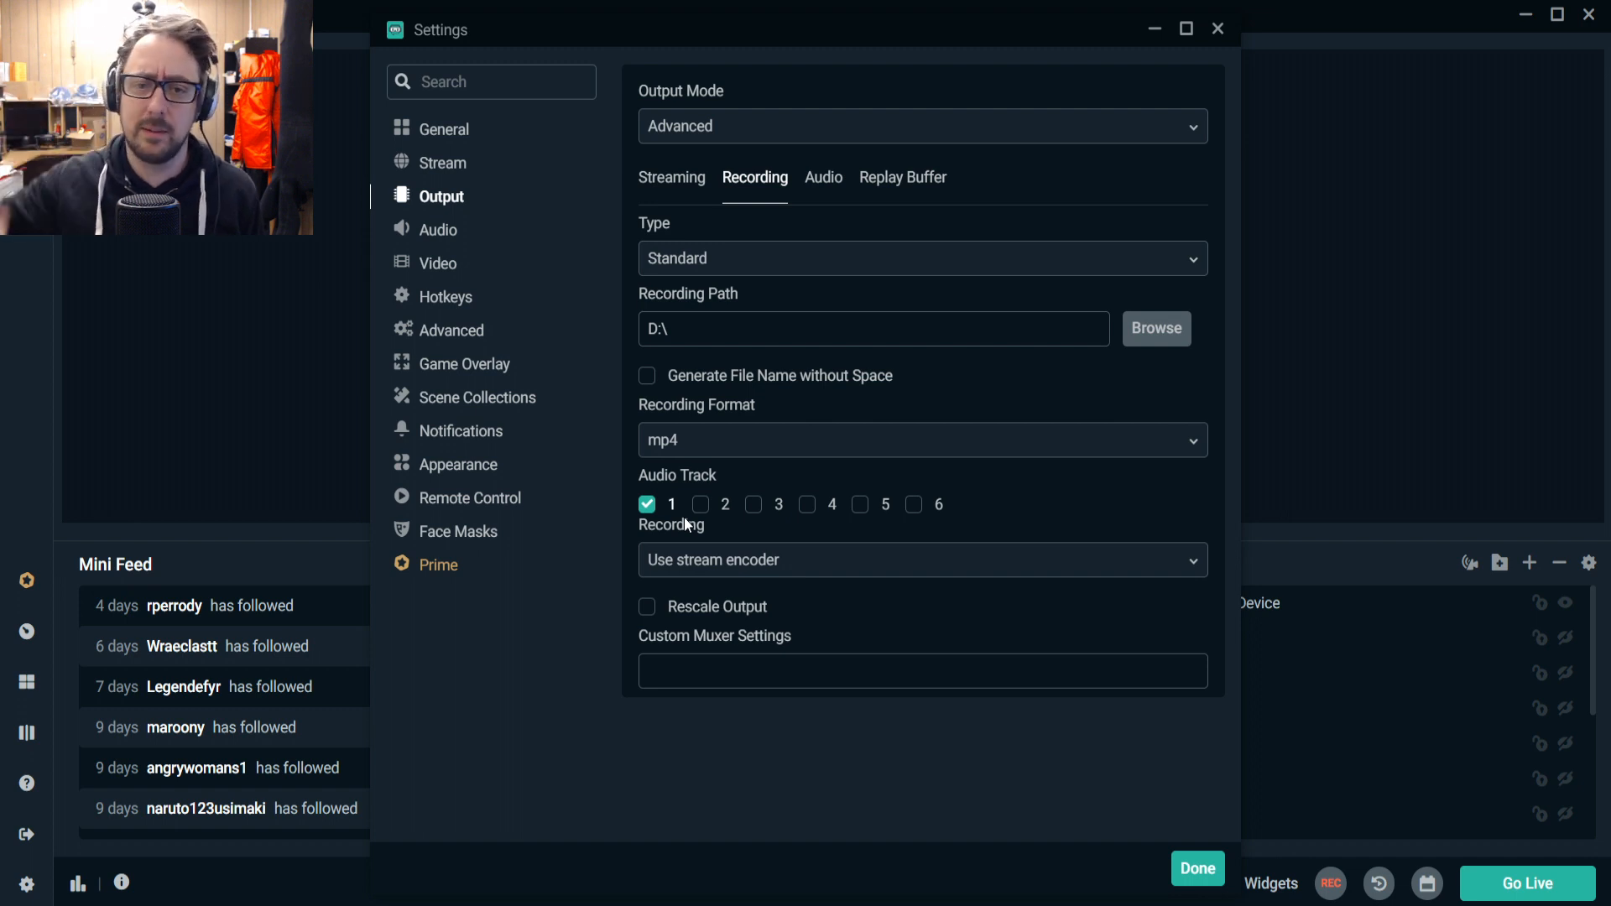
Review the recording format options, keeping mp4, and check the audio device settings.
click(688, 441)
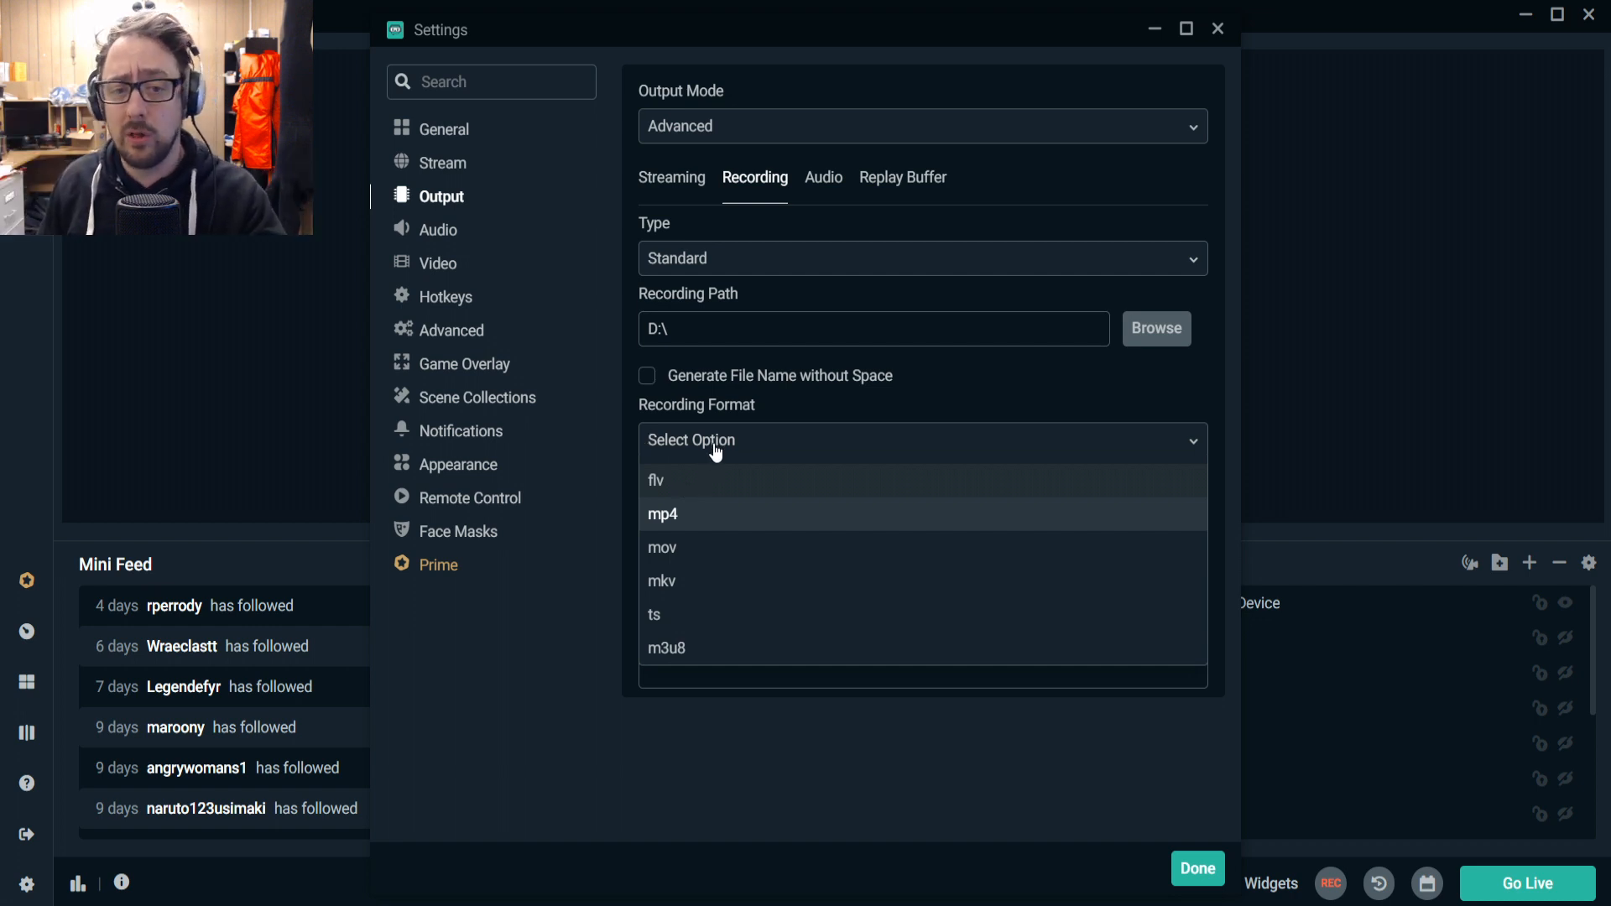
click(721, 514)
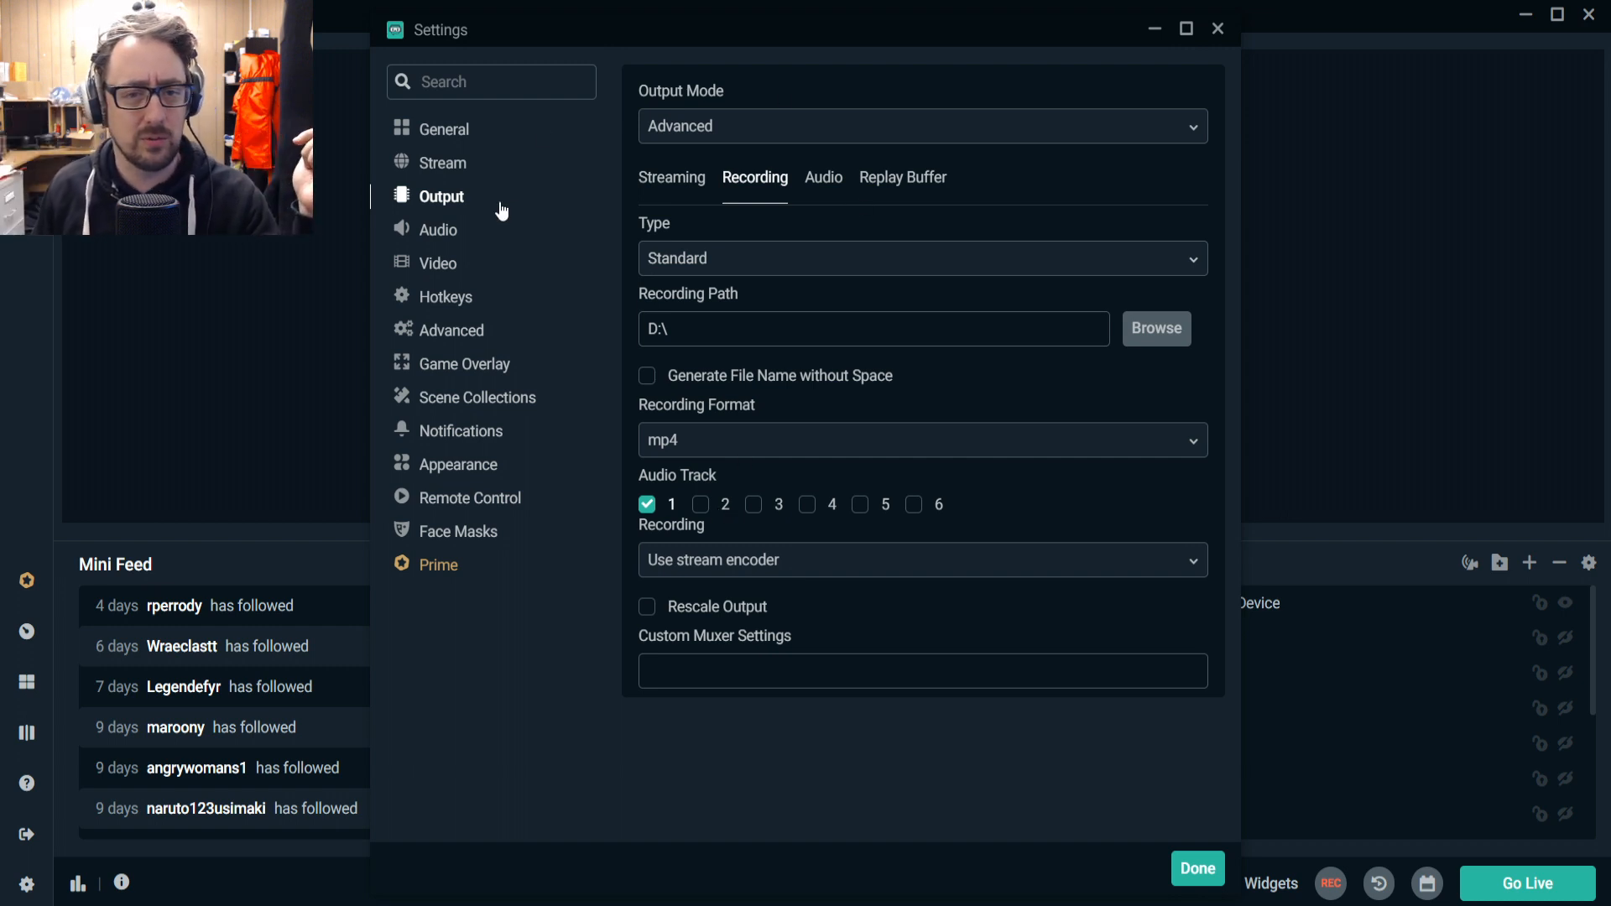
click(491, 236)
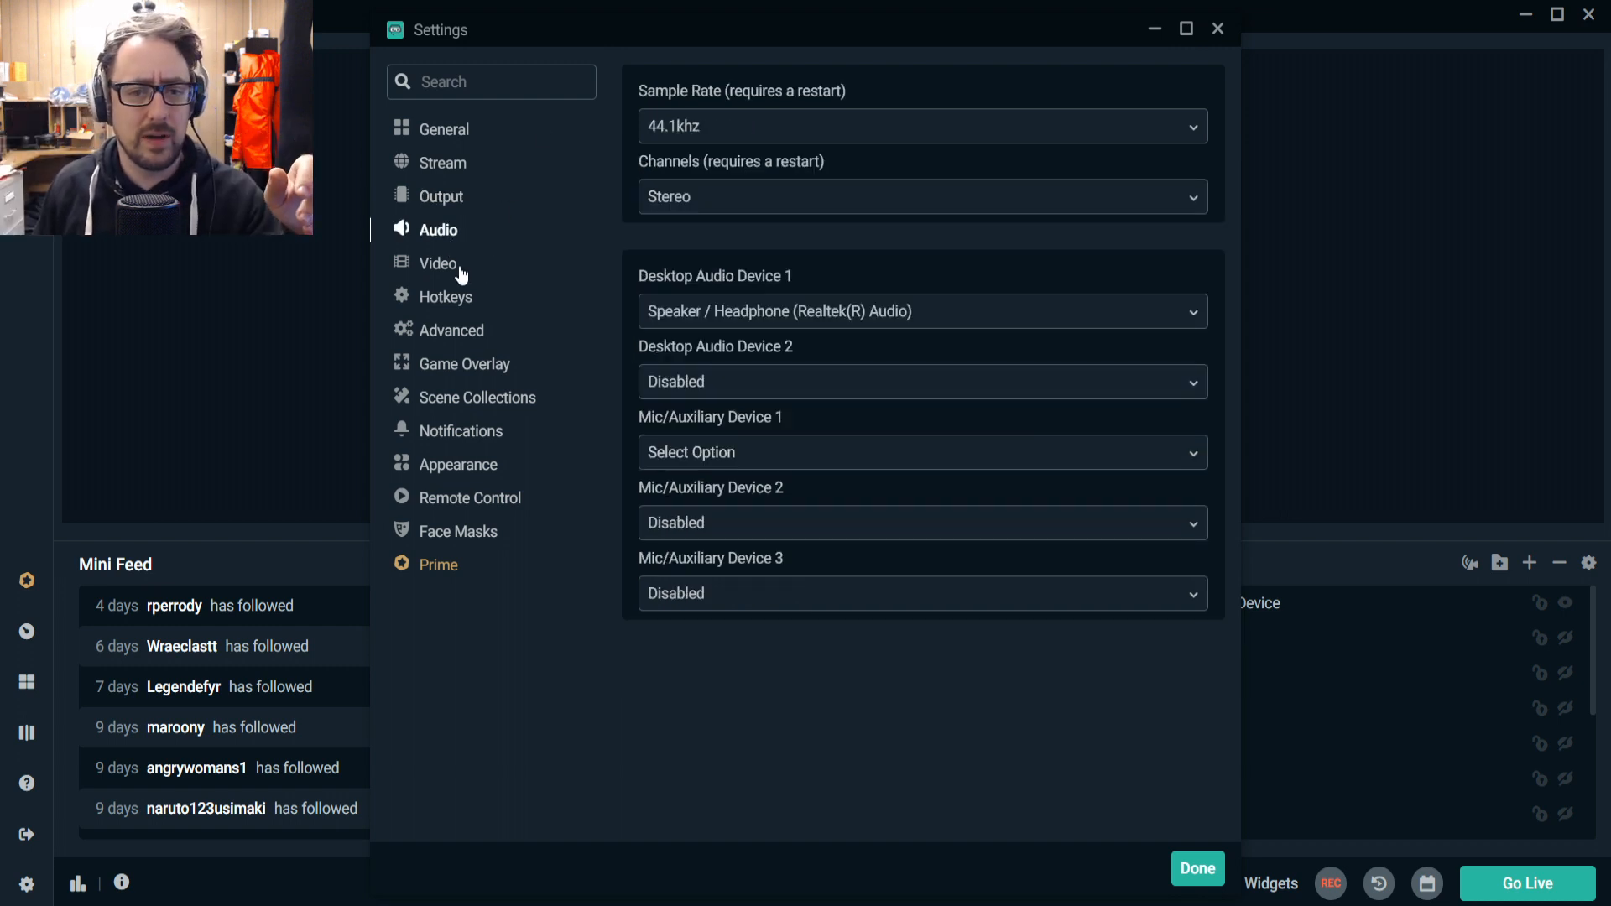
Set the video output (scaled) resolution to 1920x1080 and the downscale filter to Lanczos (Sharpened scaling, 32 samples).
click(458, 274)
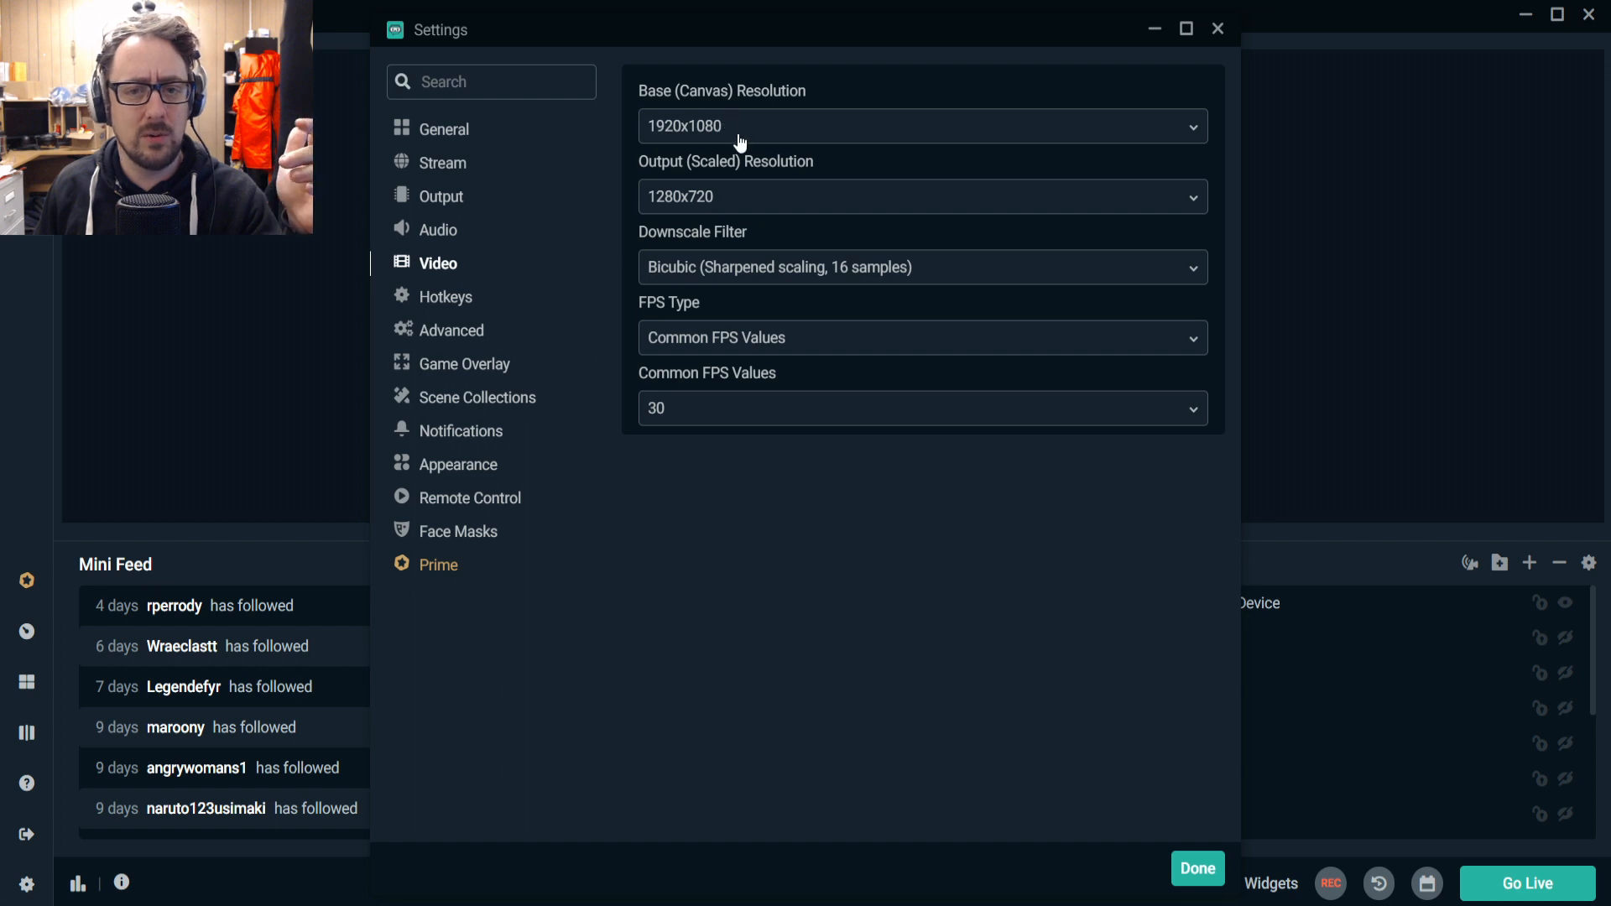
click(717, 201)
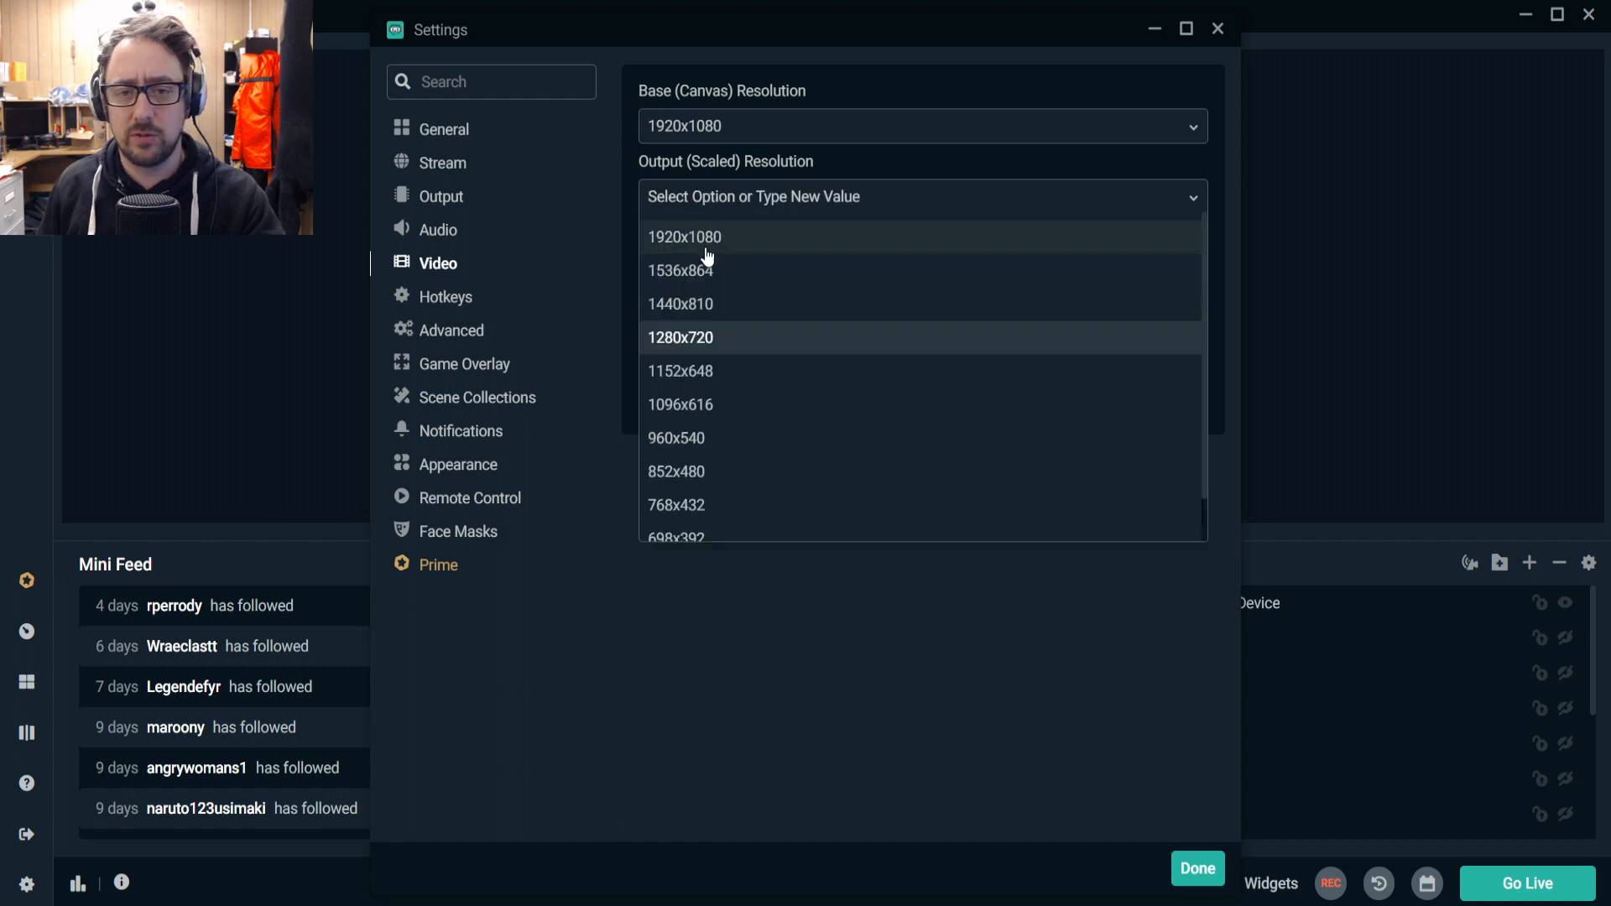
click(713, 239)
click(723, 270)
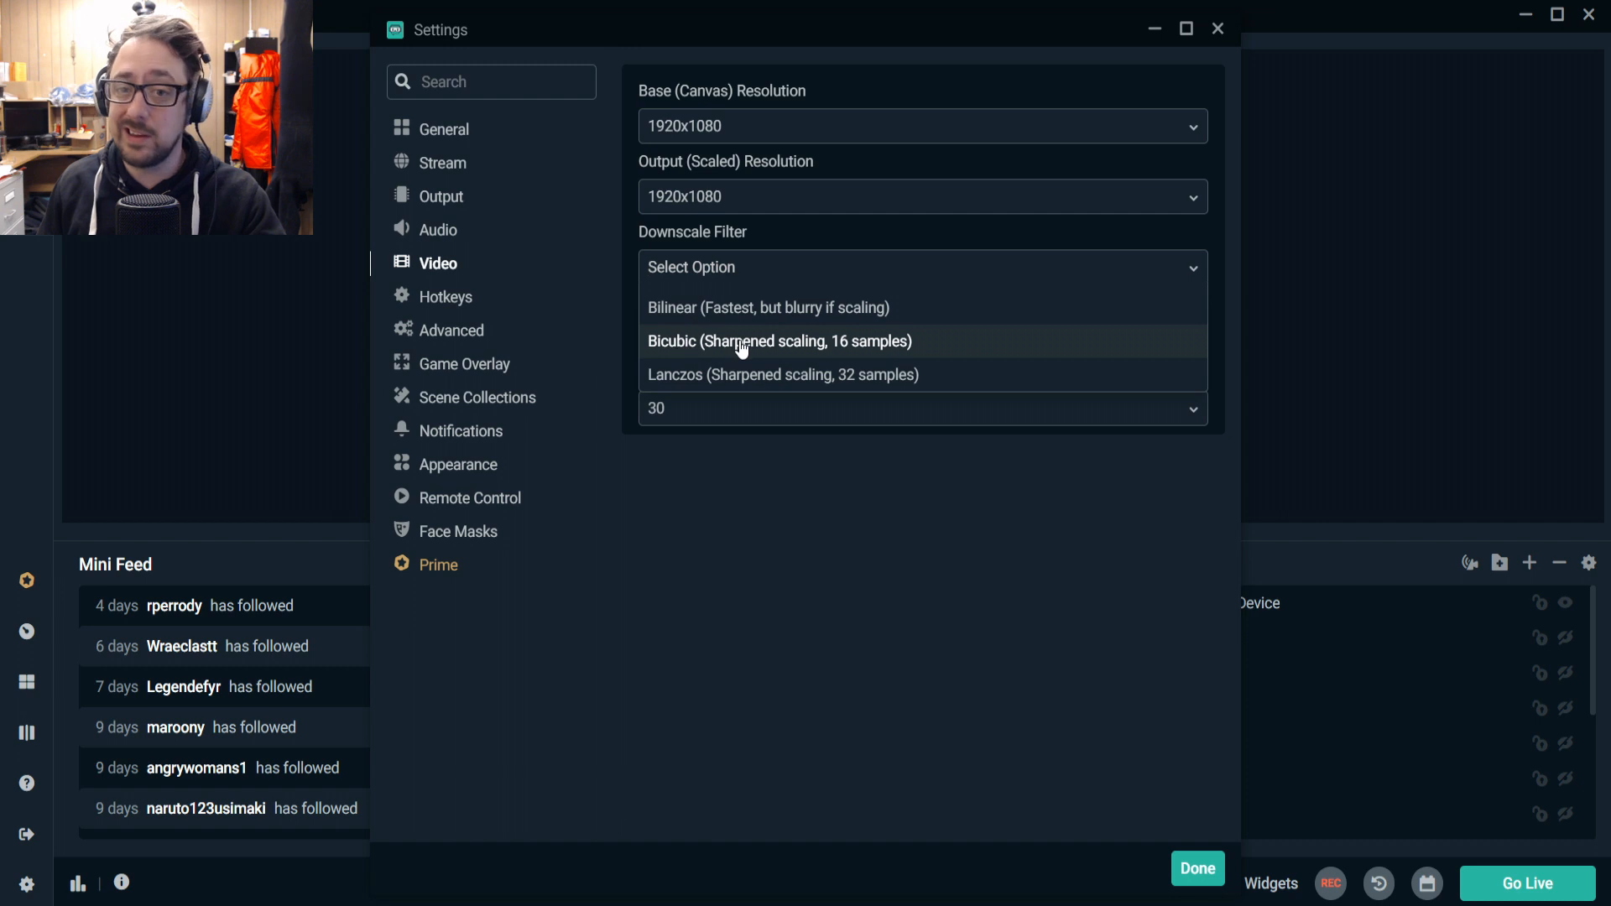
click(702, 374)
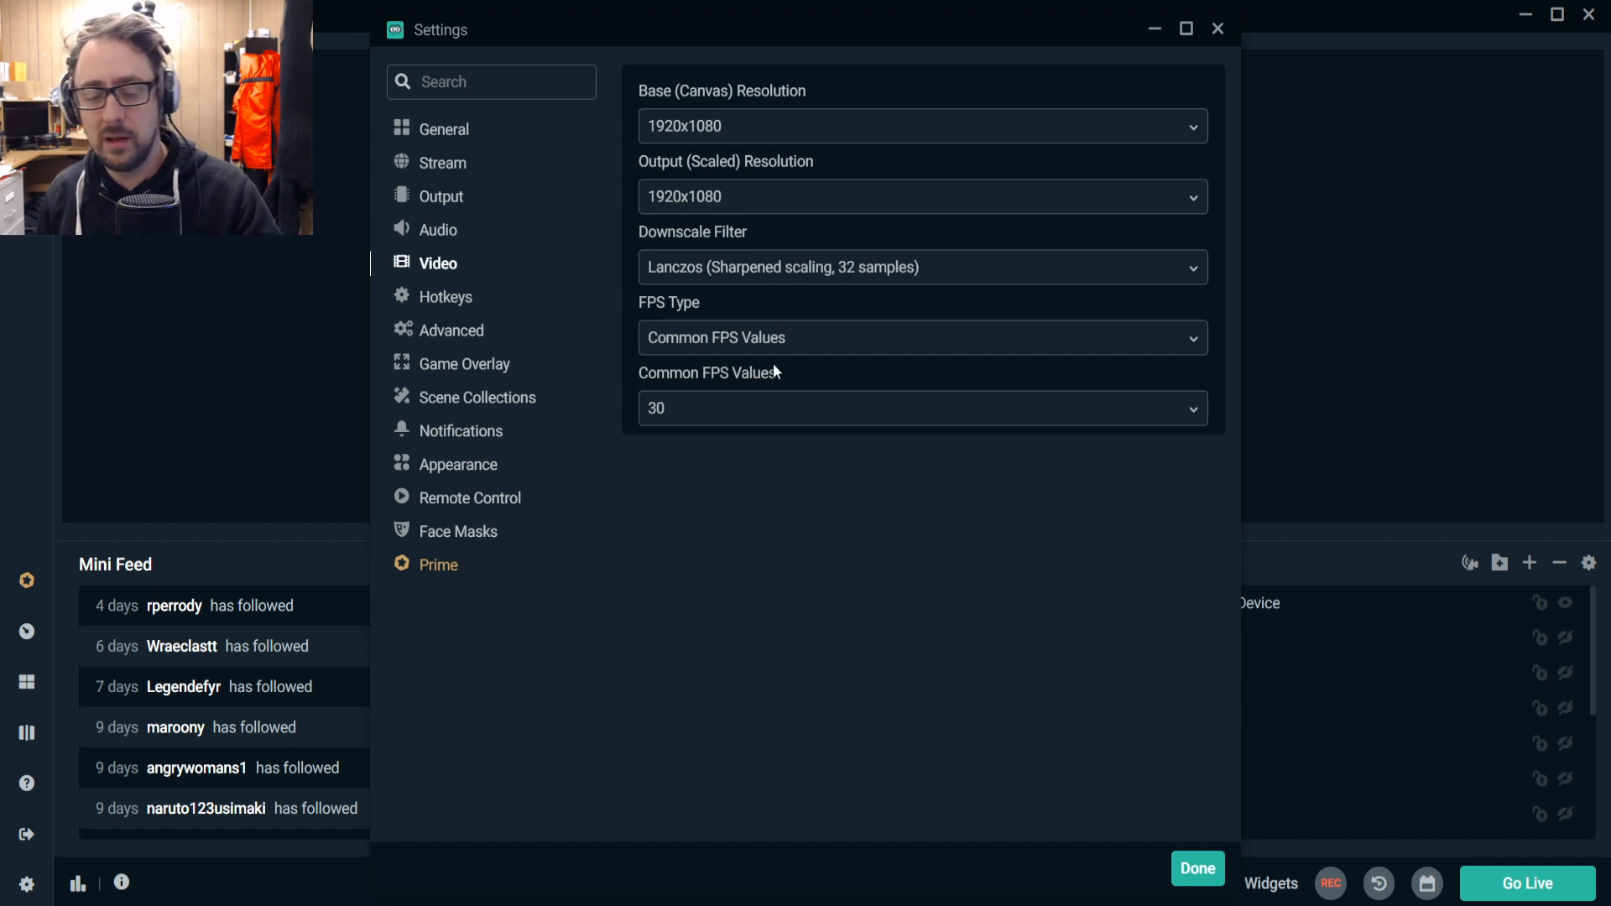
Try 59.94 as the common FPS value in the video settings and settle on 29.97.
click(785, 408)
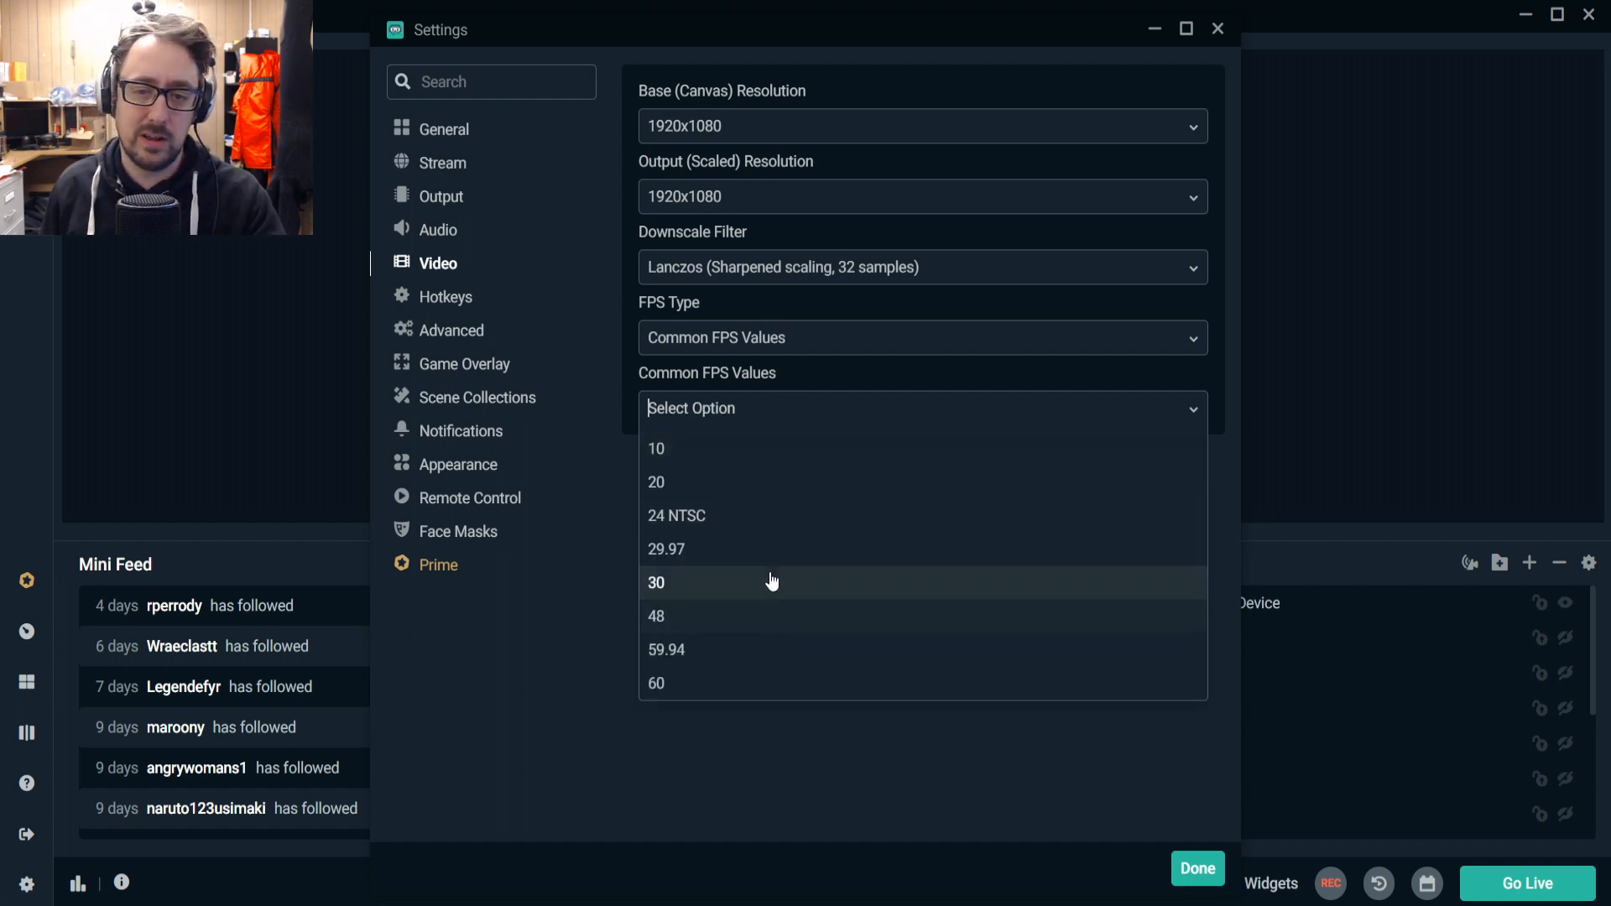
click(739, 549)
click(735, 419)
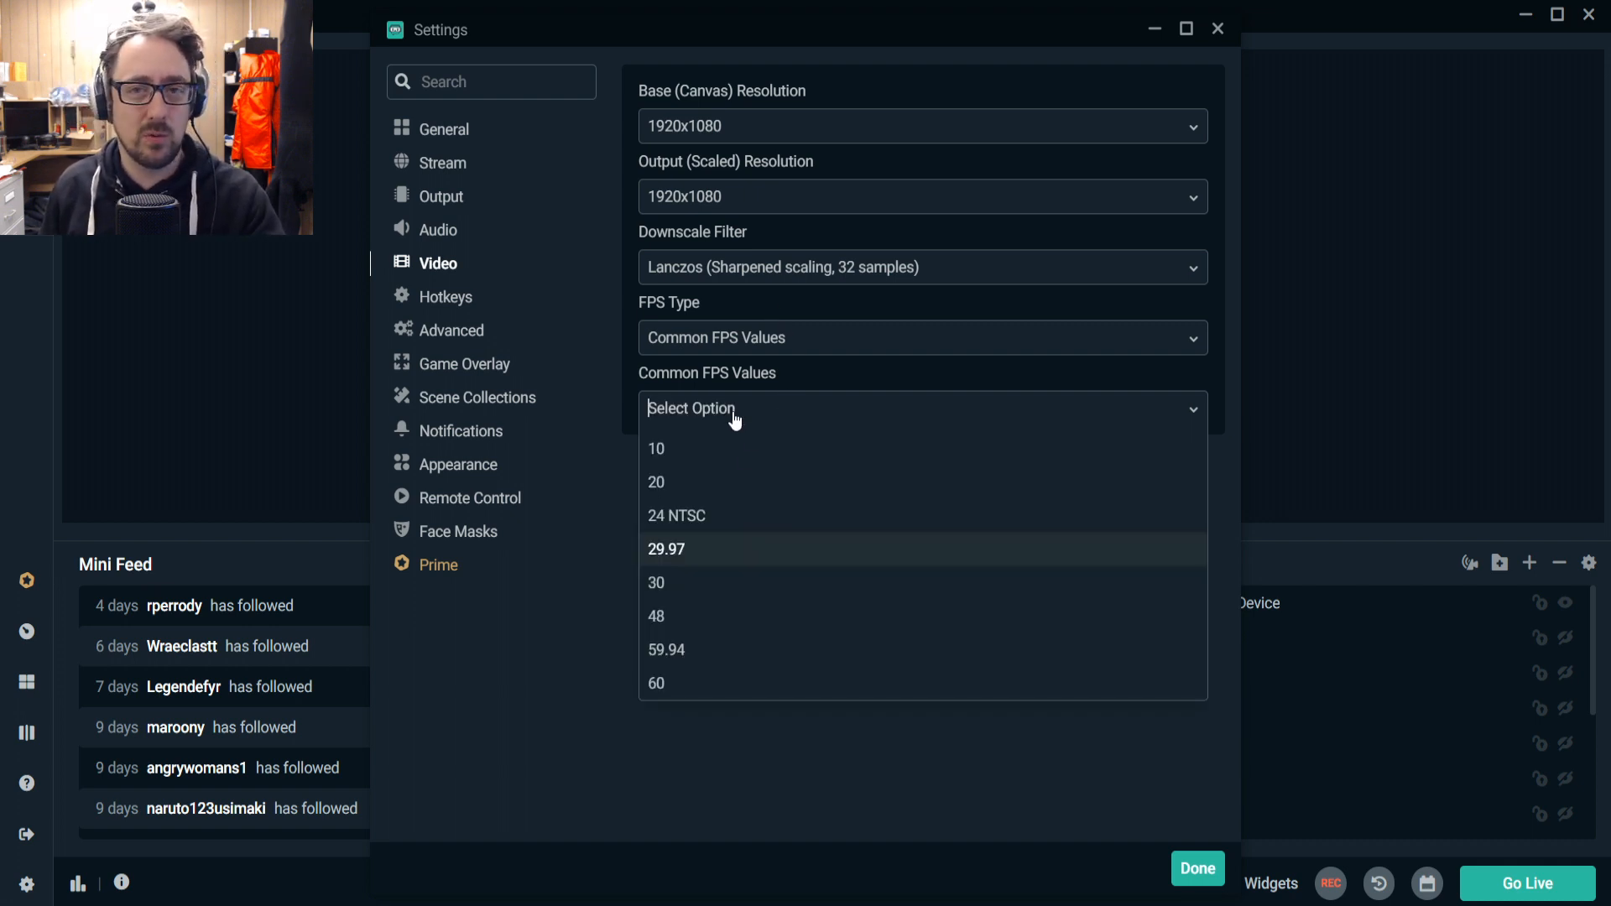
click(725, 648)
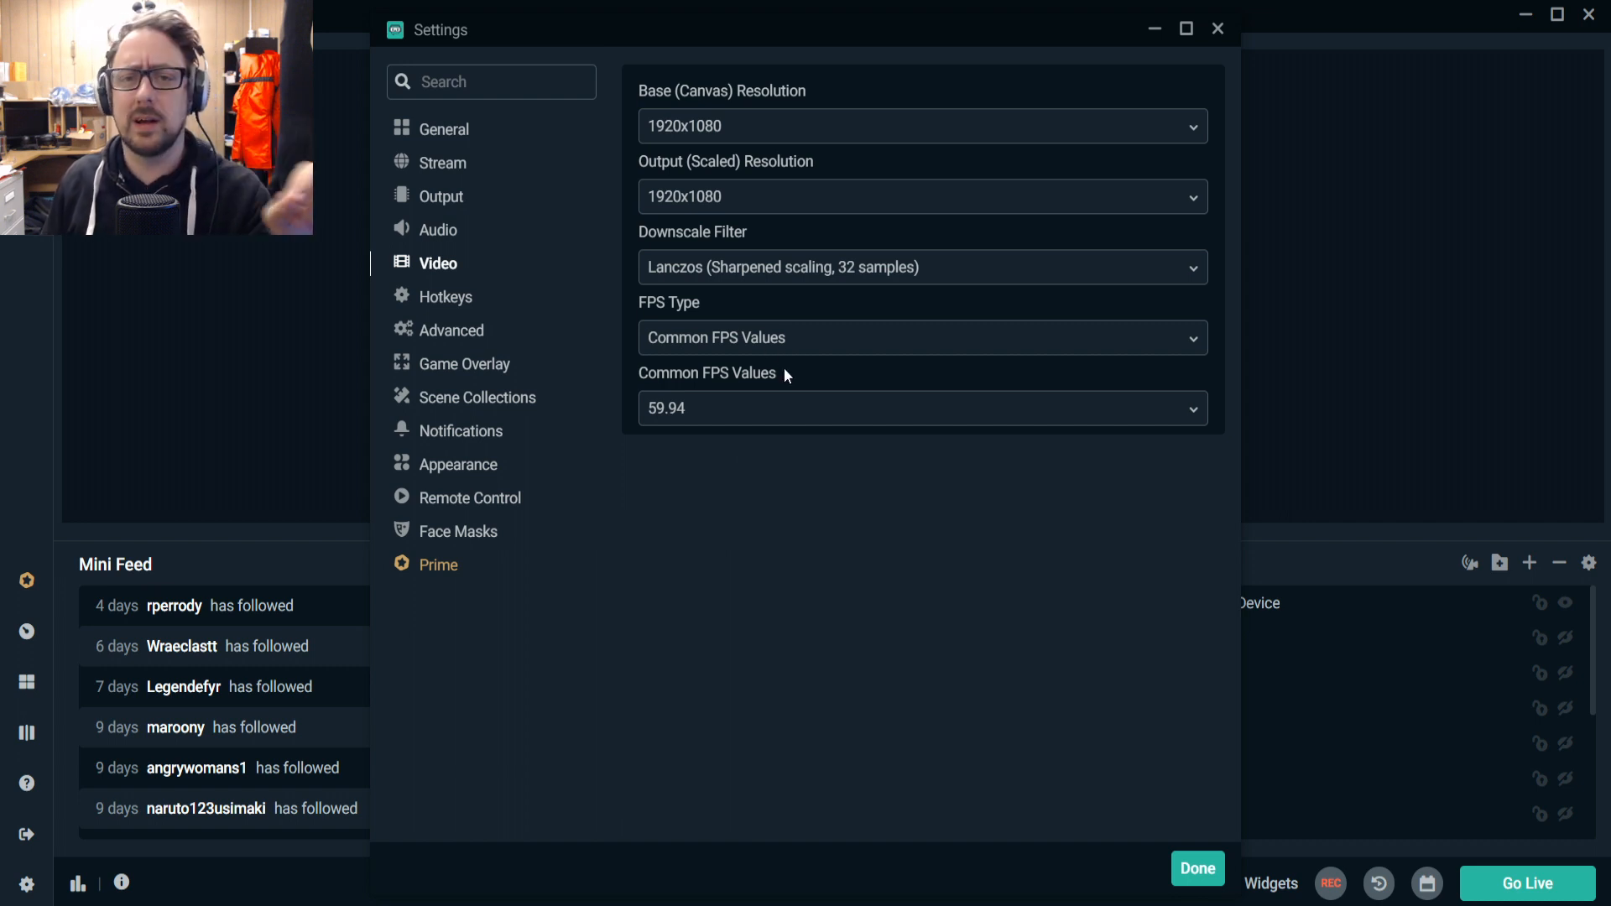
click(772, 411)
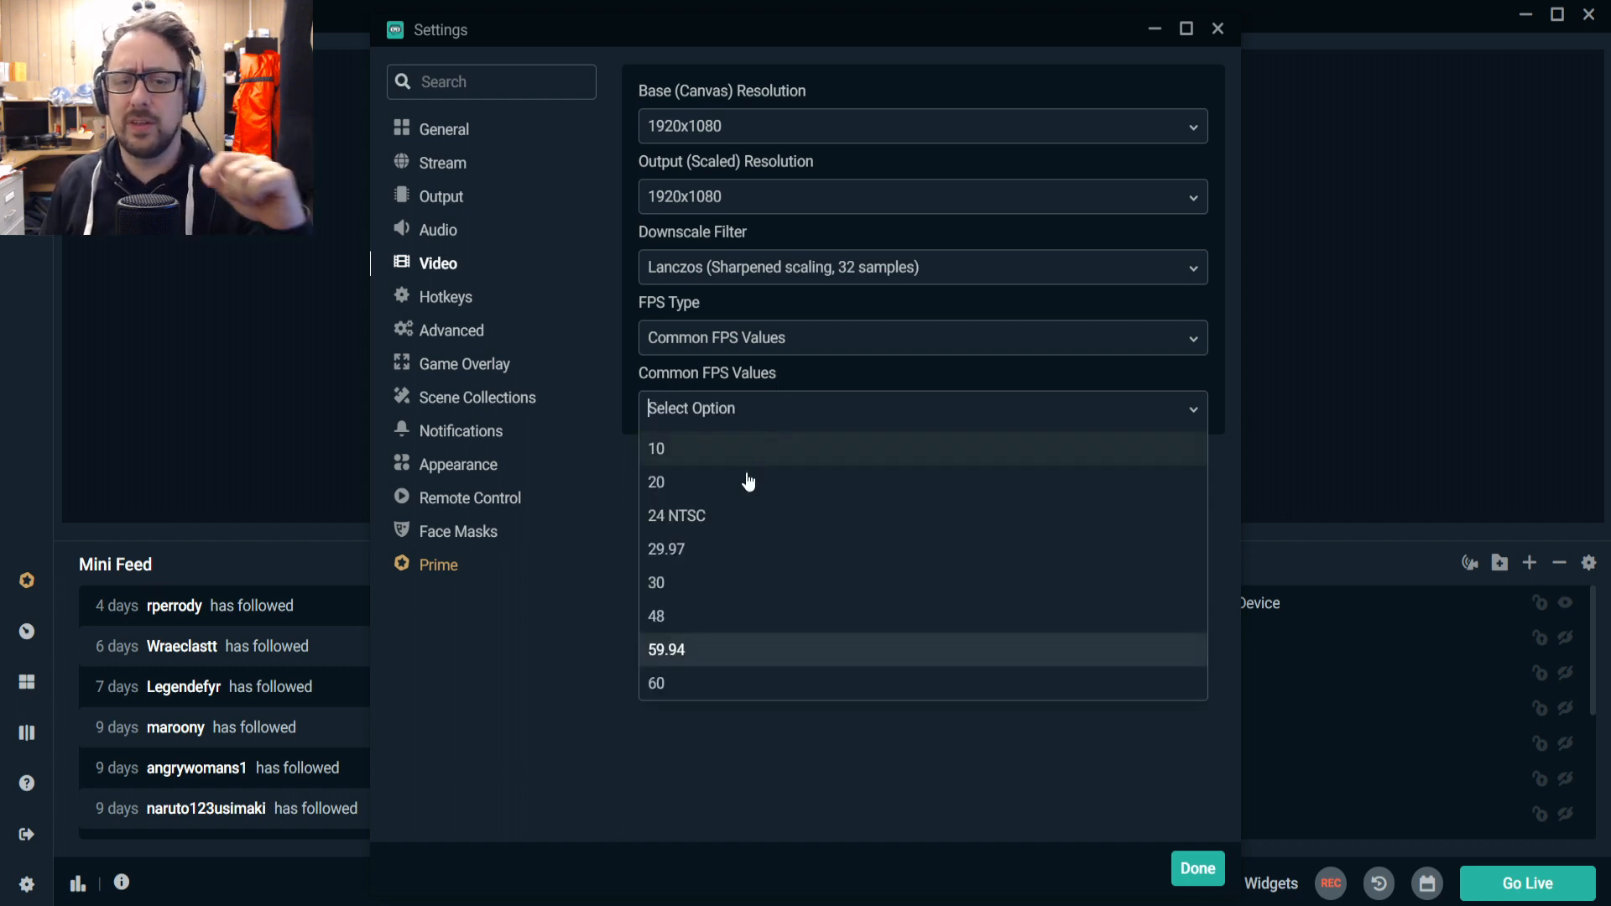
click(725, 544)
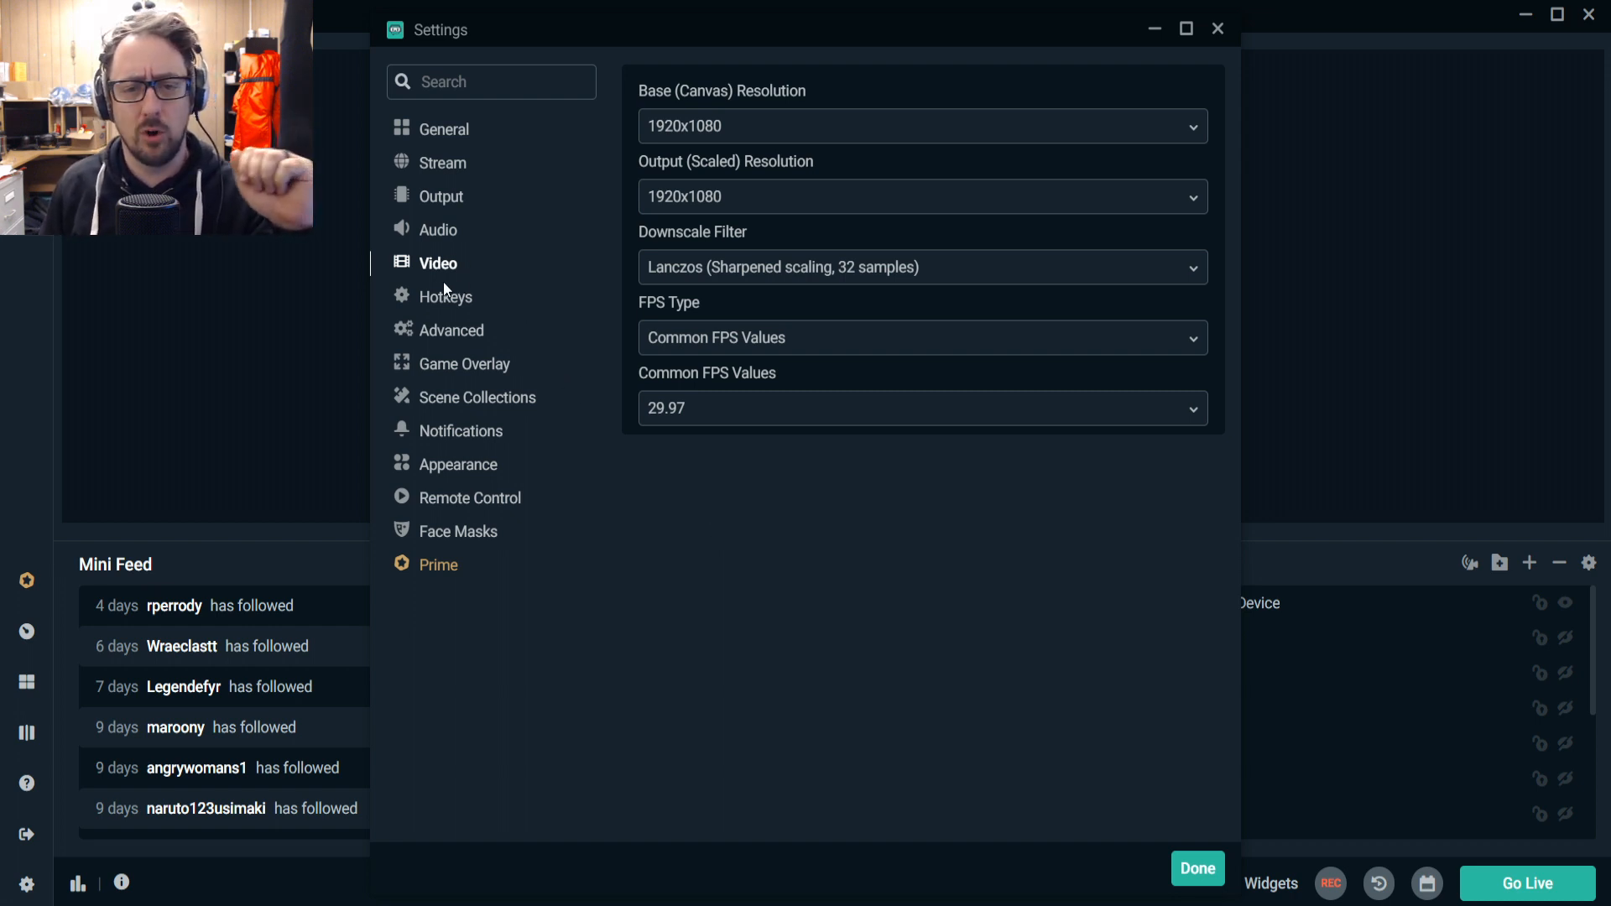
Set the process priority to High in the advanced settings and check the video options there.
click(438, 329)
click(755, 180)
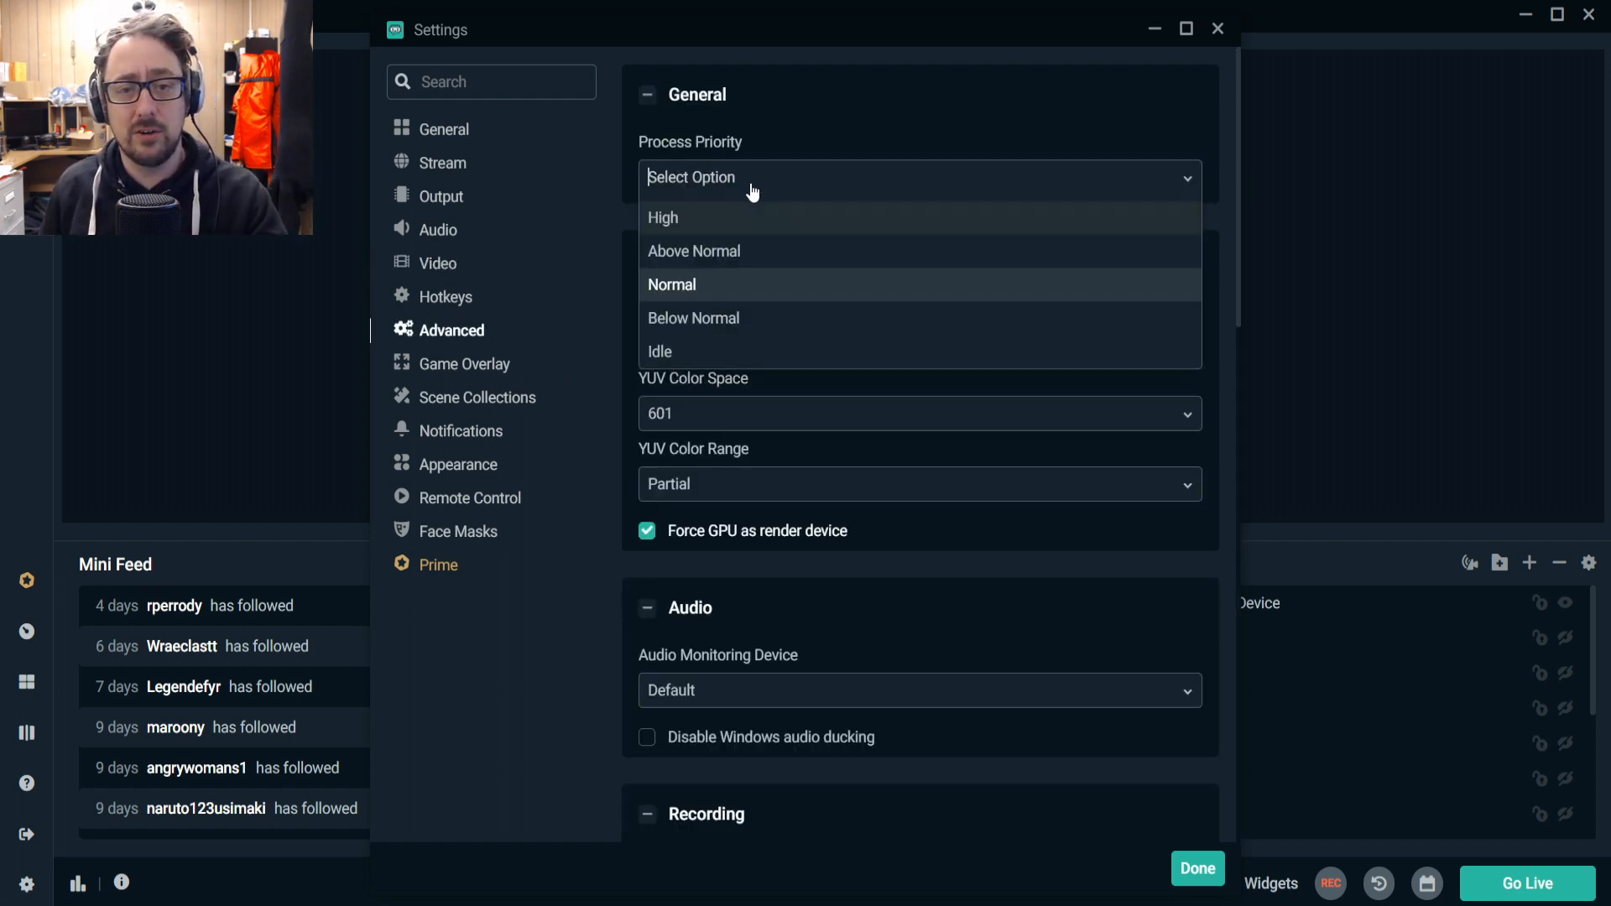
click(715, 214)
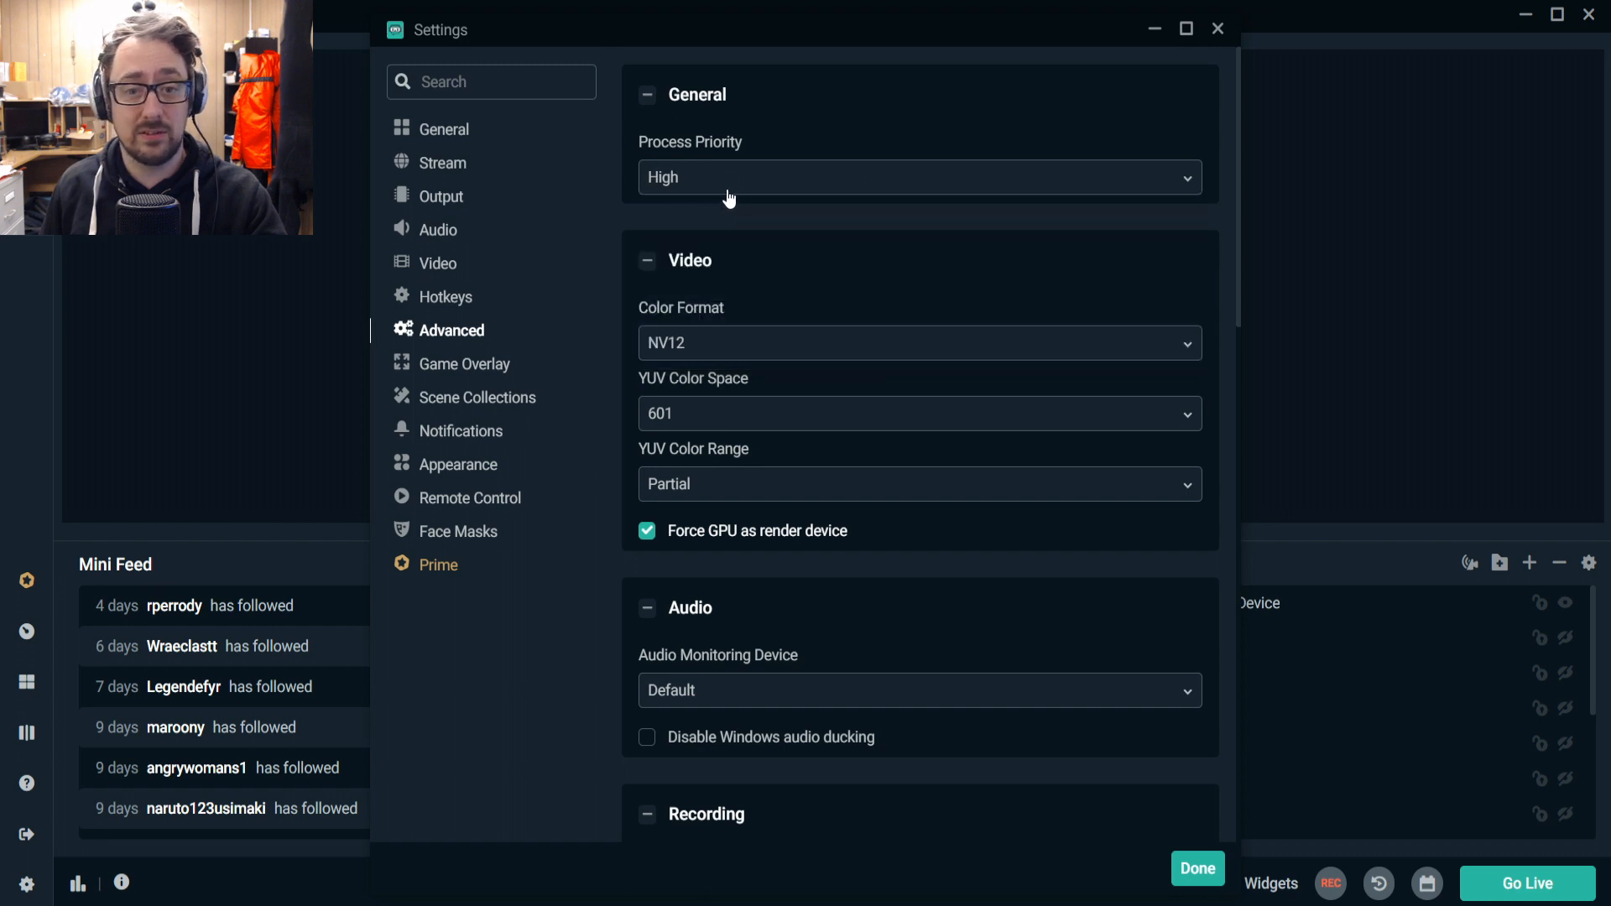
scroll(687, 432, down, 6)
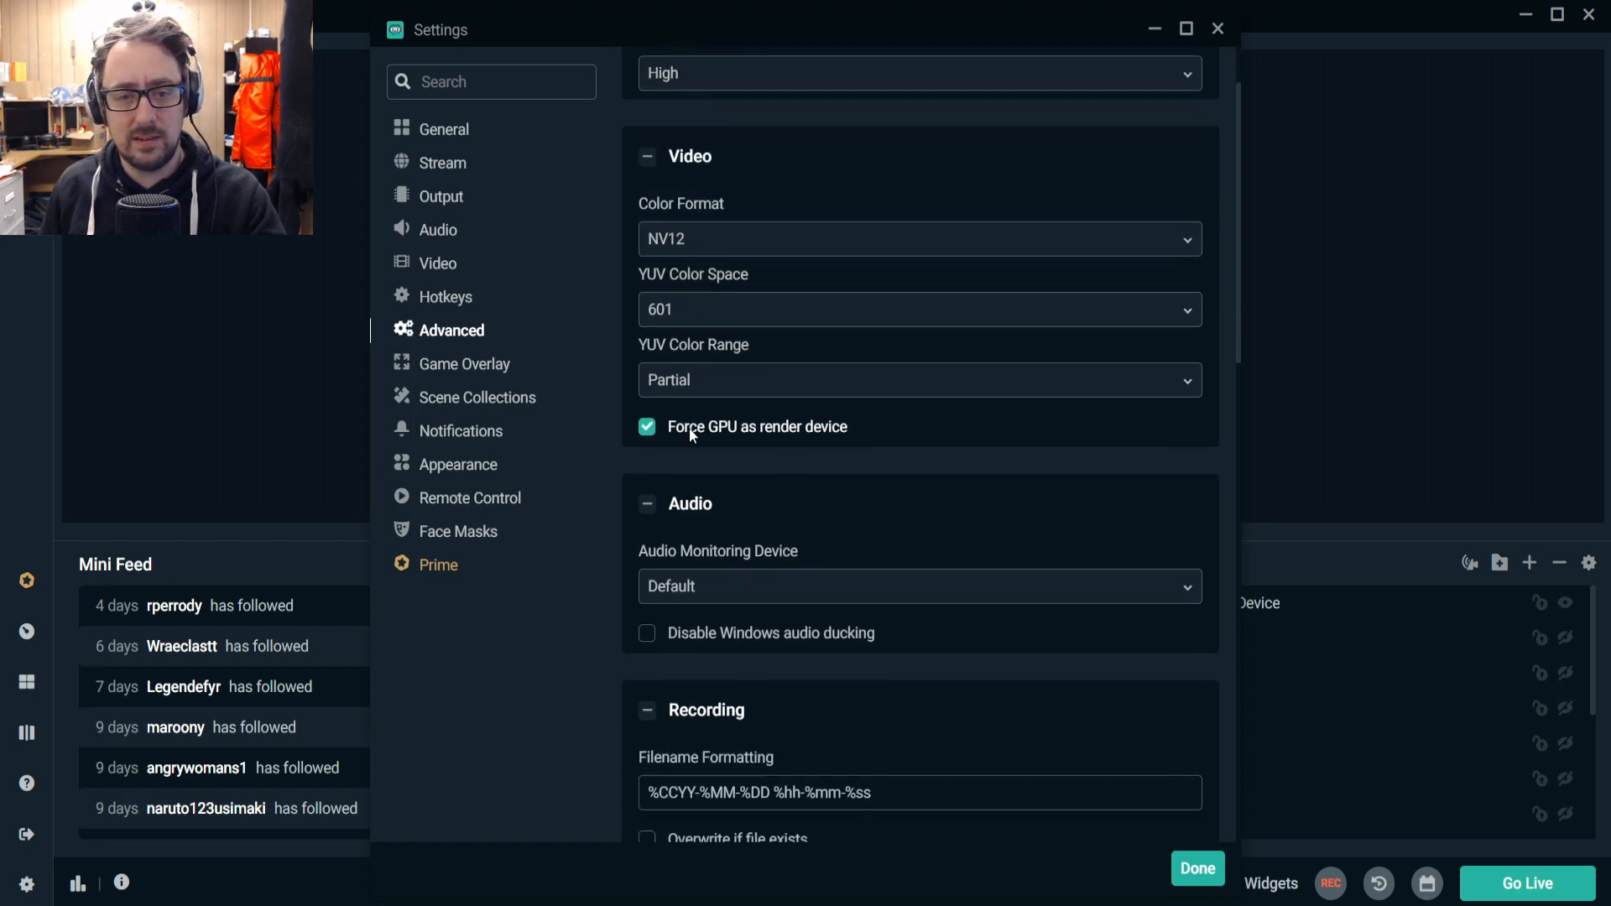
Review the game overlay, notification, appearance and remote control settings, and close the settings window.
click(466, 363)
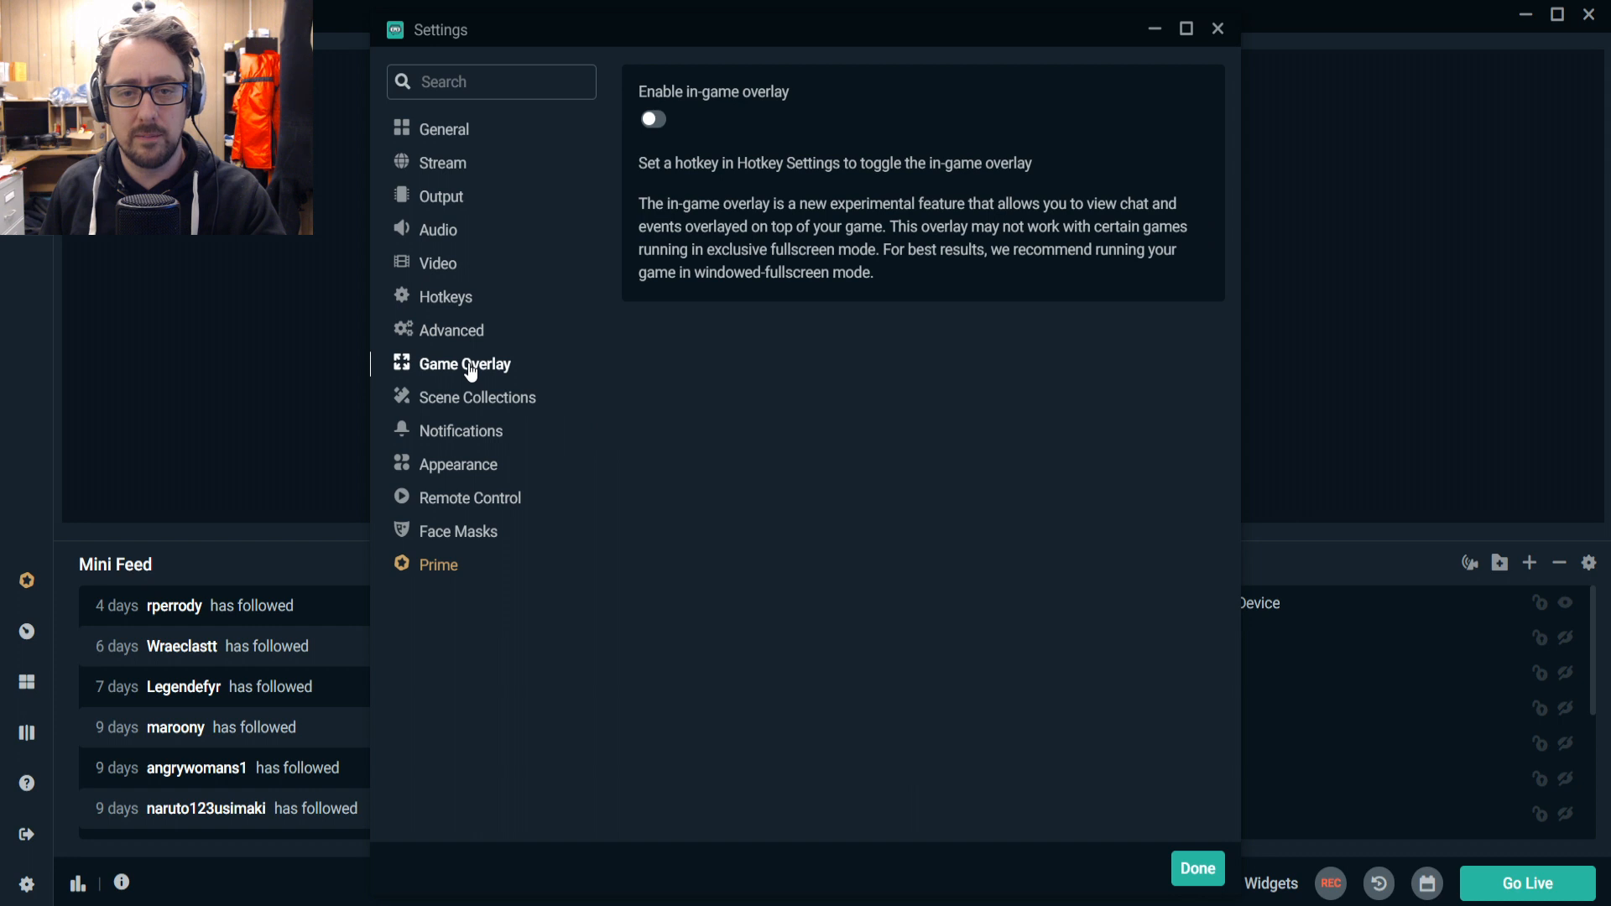
click(474, 434)
click(483, 470)
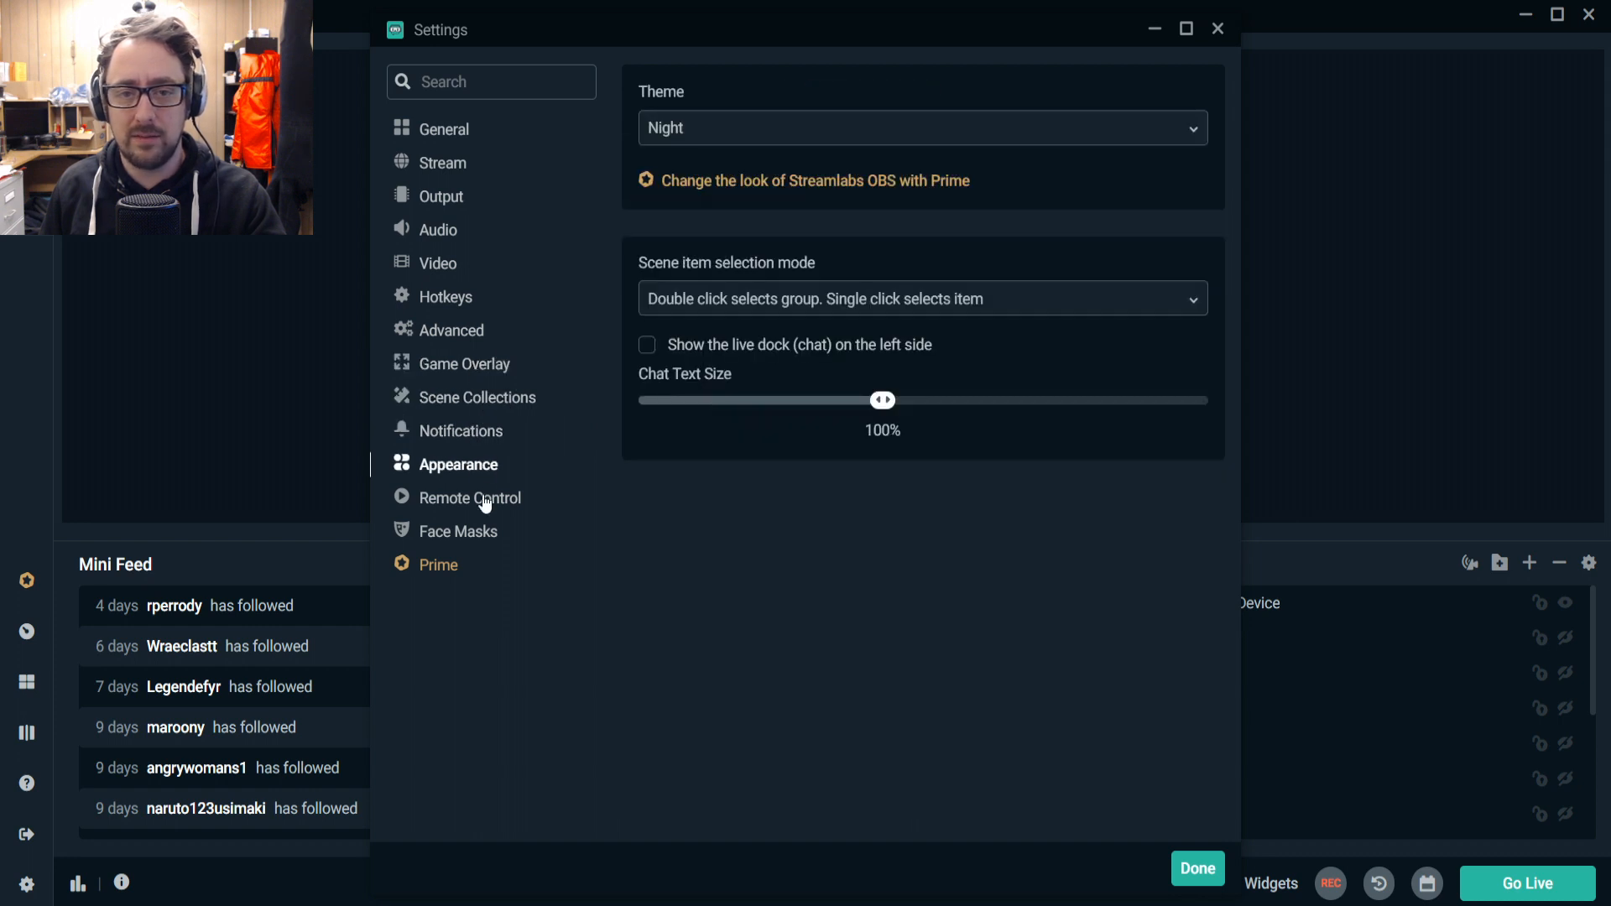
click(485, 501)
click(461, 433)
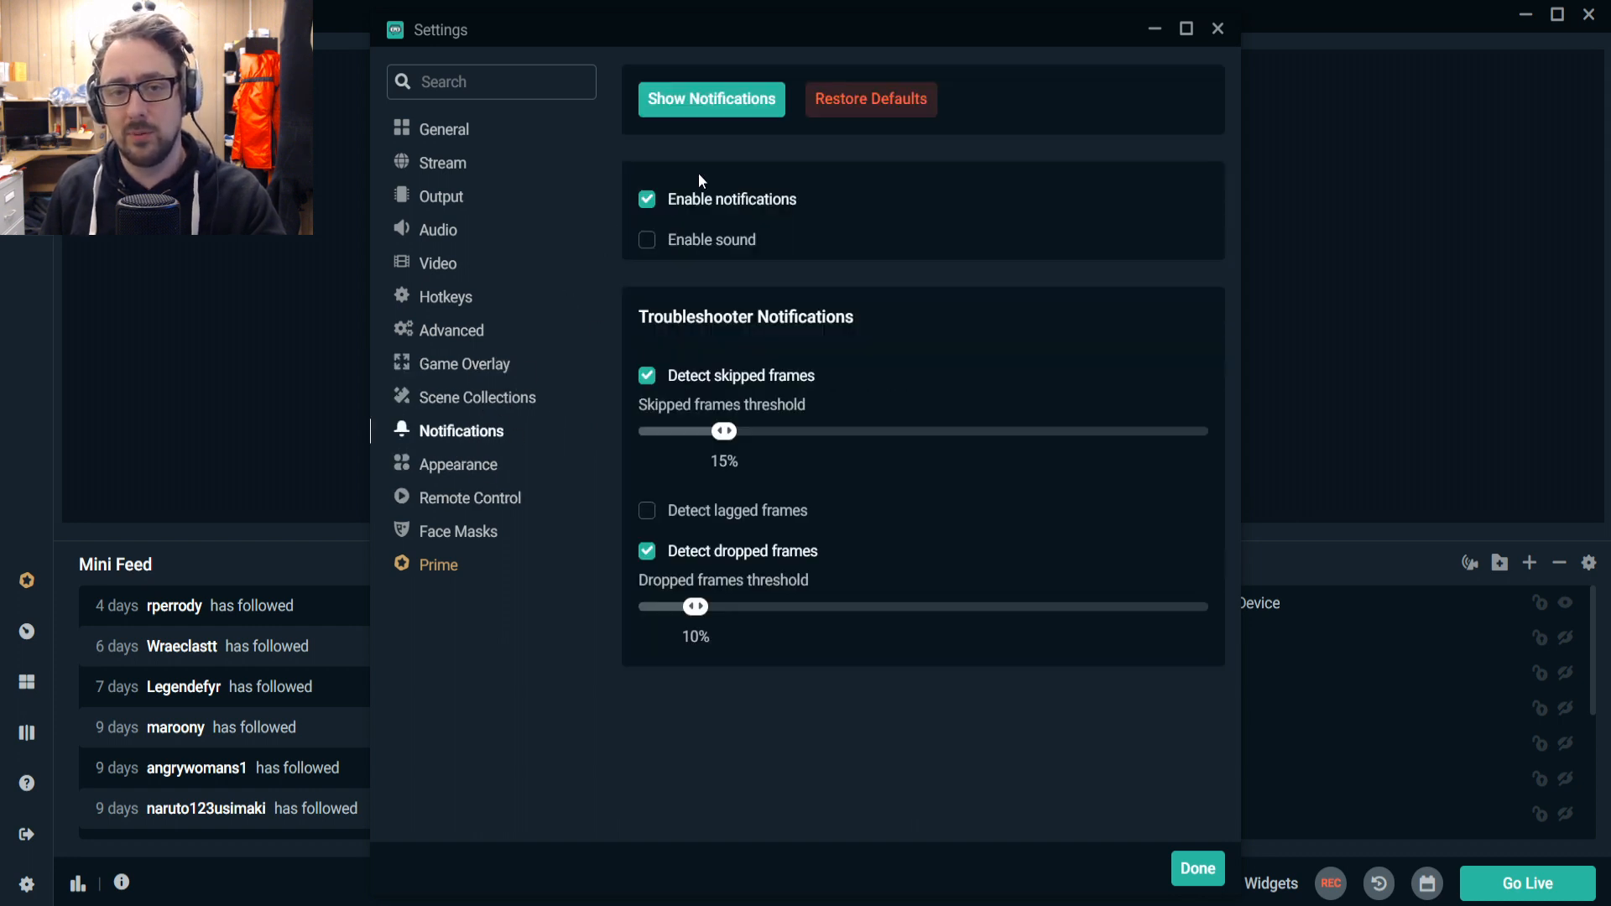
click(489, 457)
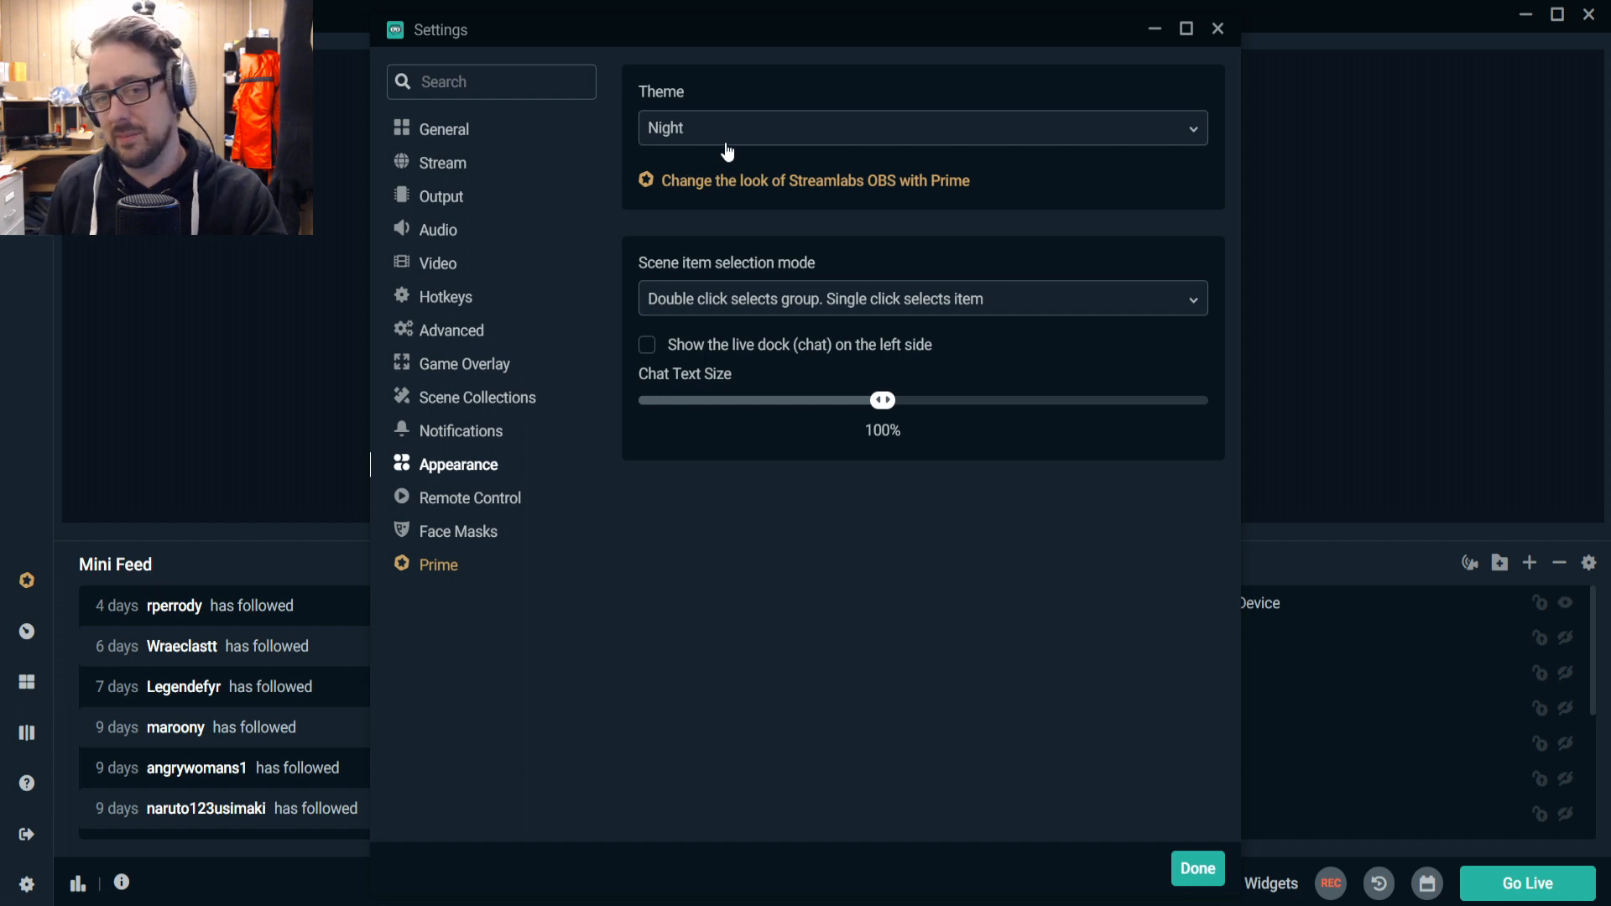
click(1216, 29)
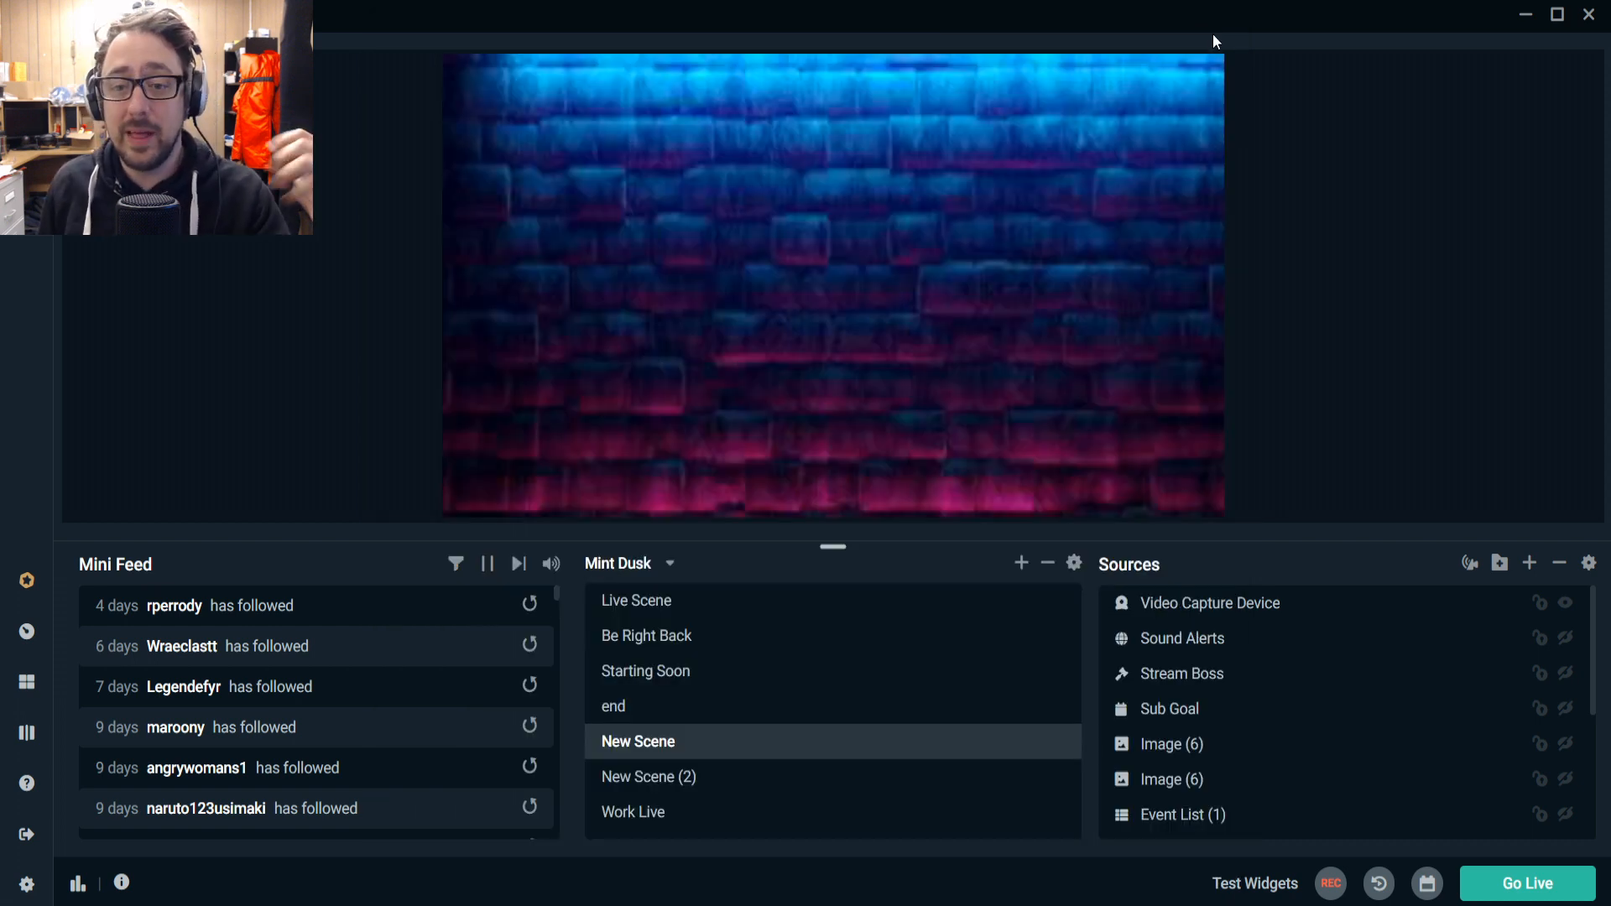
Switch to Live Scene and select its Video Capture Device source.
click(749, 603)
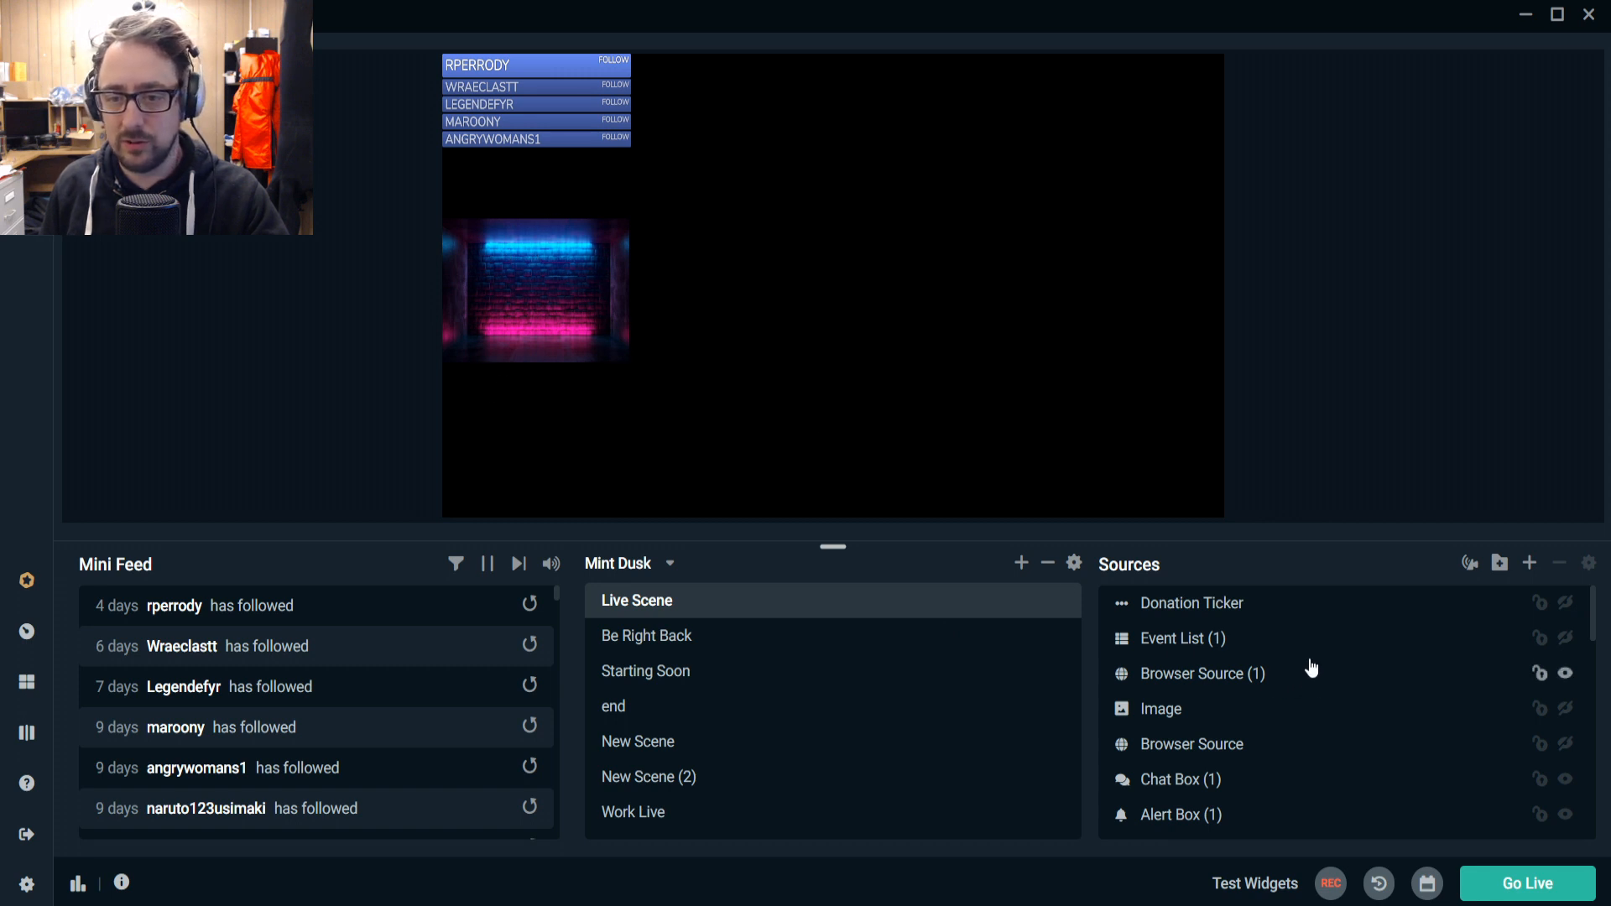
scroll(1216, 733, down, 3)
scroll(1223, 733, down, 6)
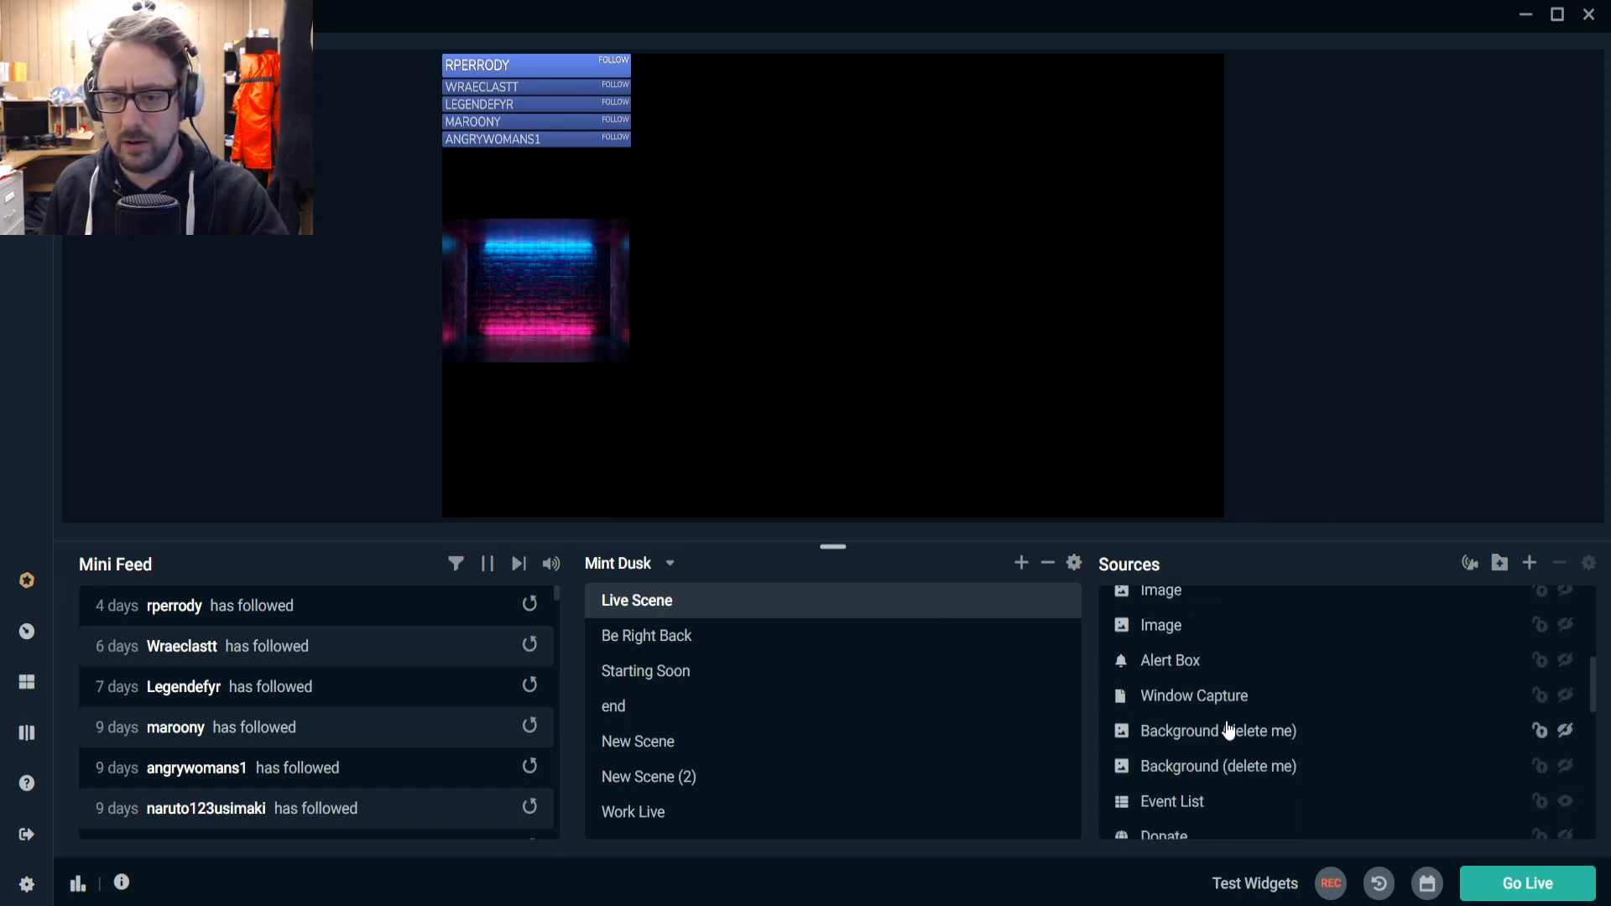
click(1241, 657)
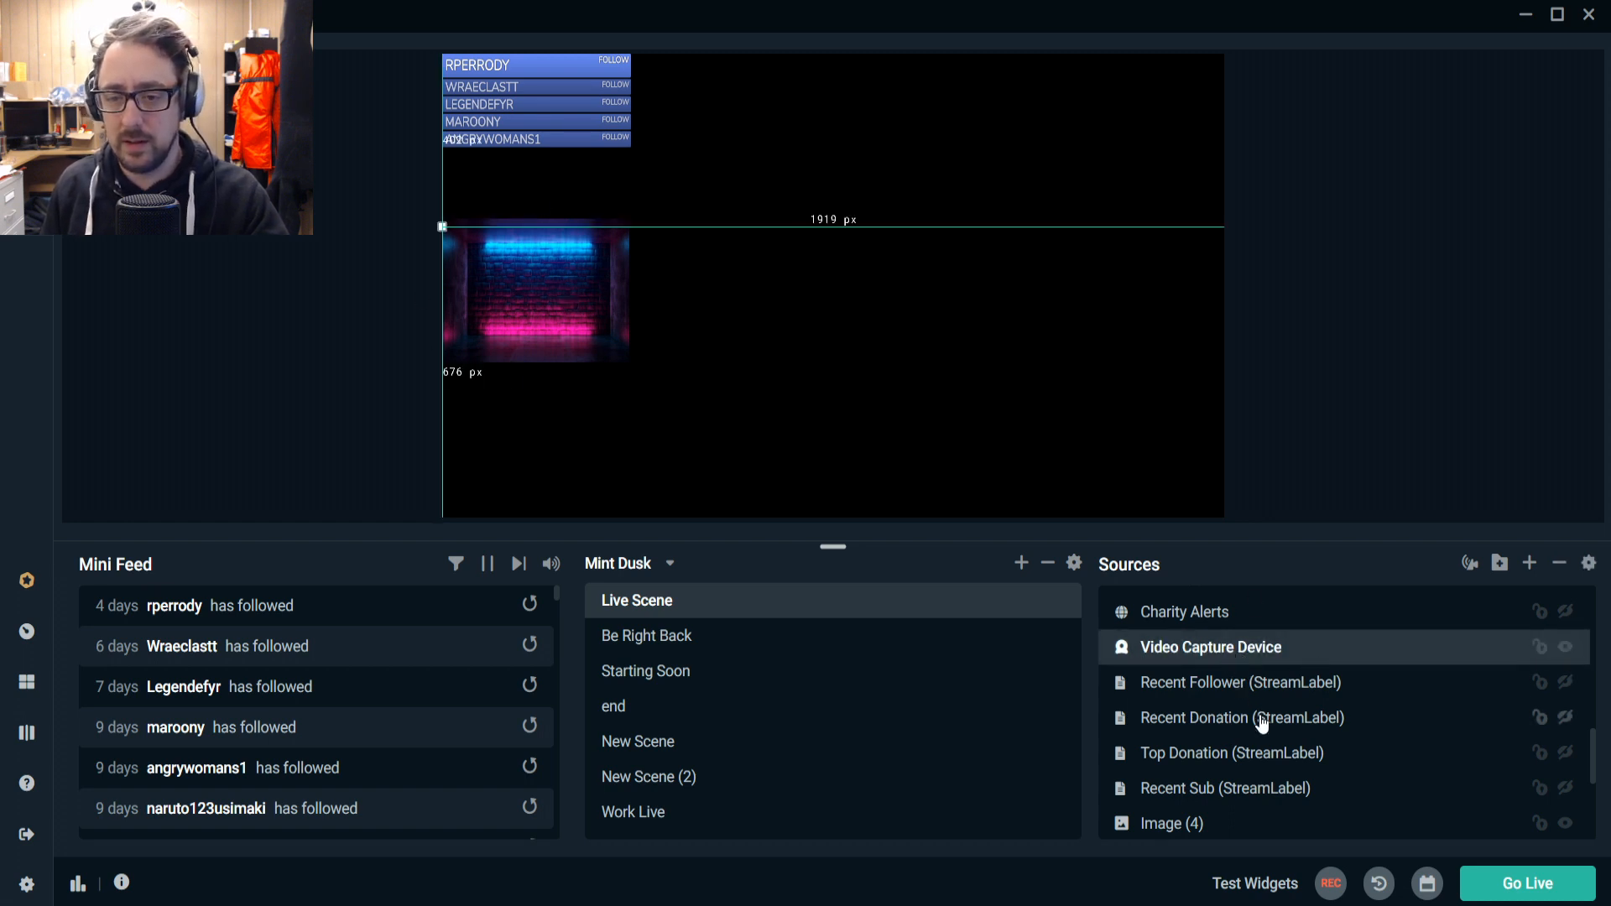
Hide the Image (4) source in Live Scene and show it again.
scroll(1259, 715, down, 2)
click(1217, 714)
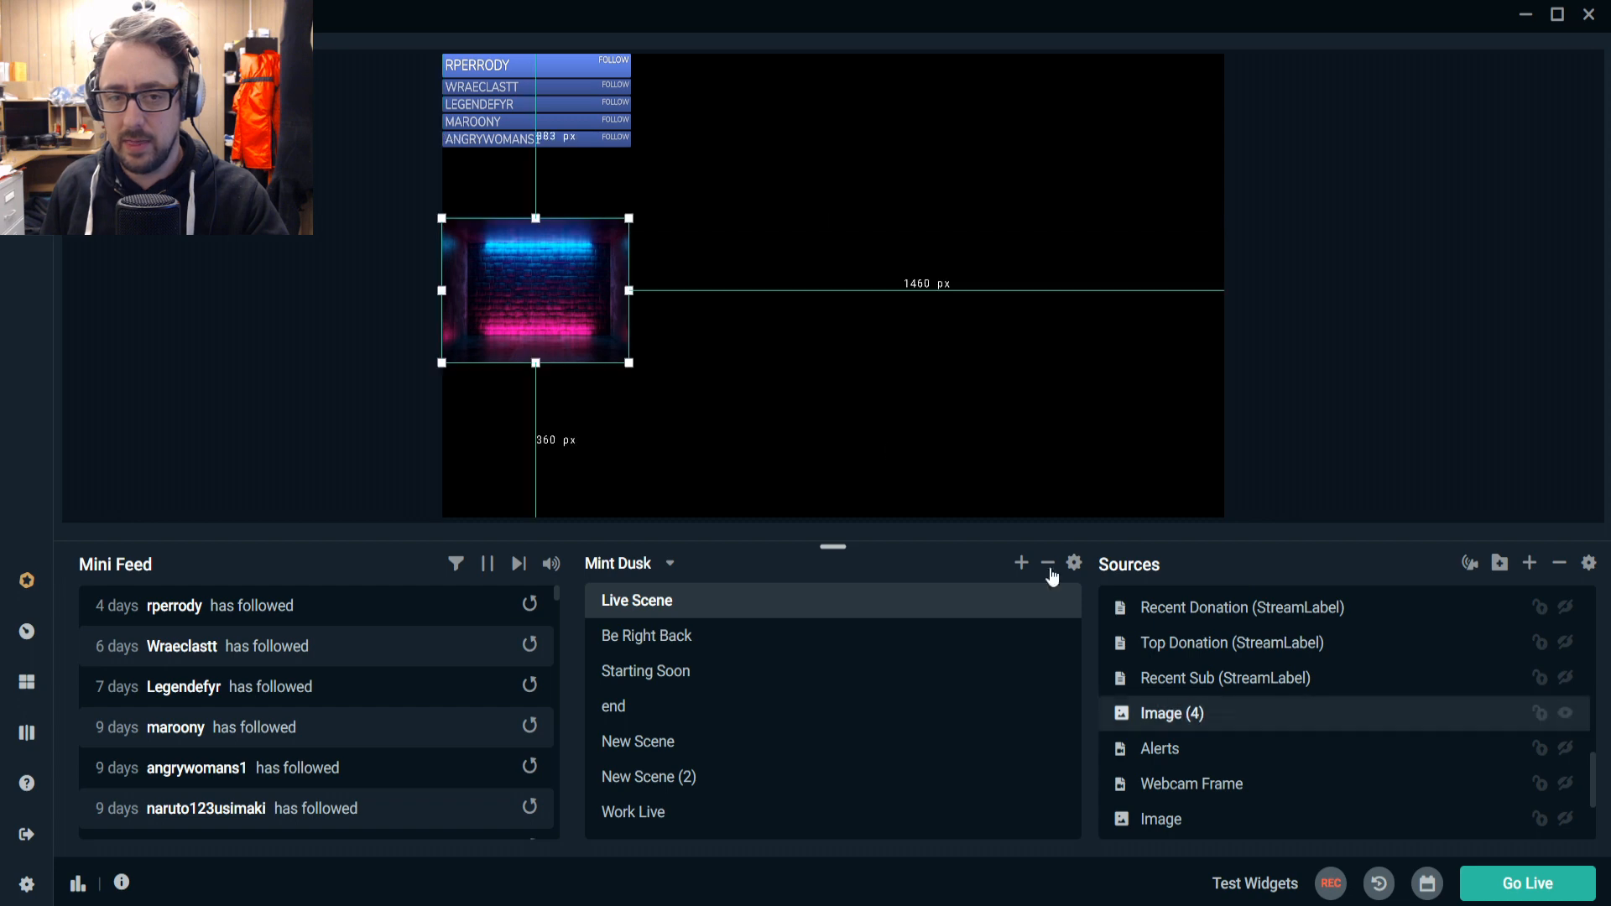
click(1565, 713)
click(1565, 713)
Move the Donation Ticker source directly below Event List (1) in the source order.
scroll(1376, 723, up, 2)
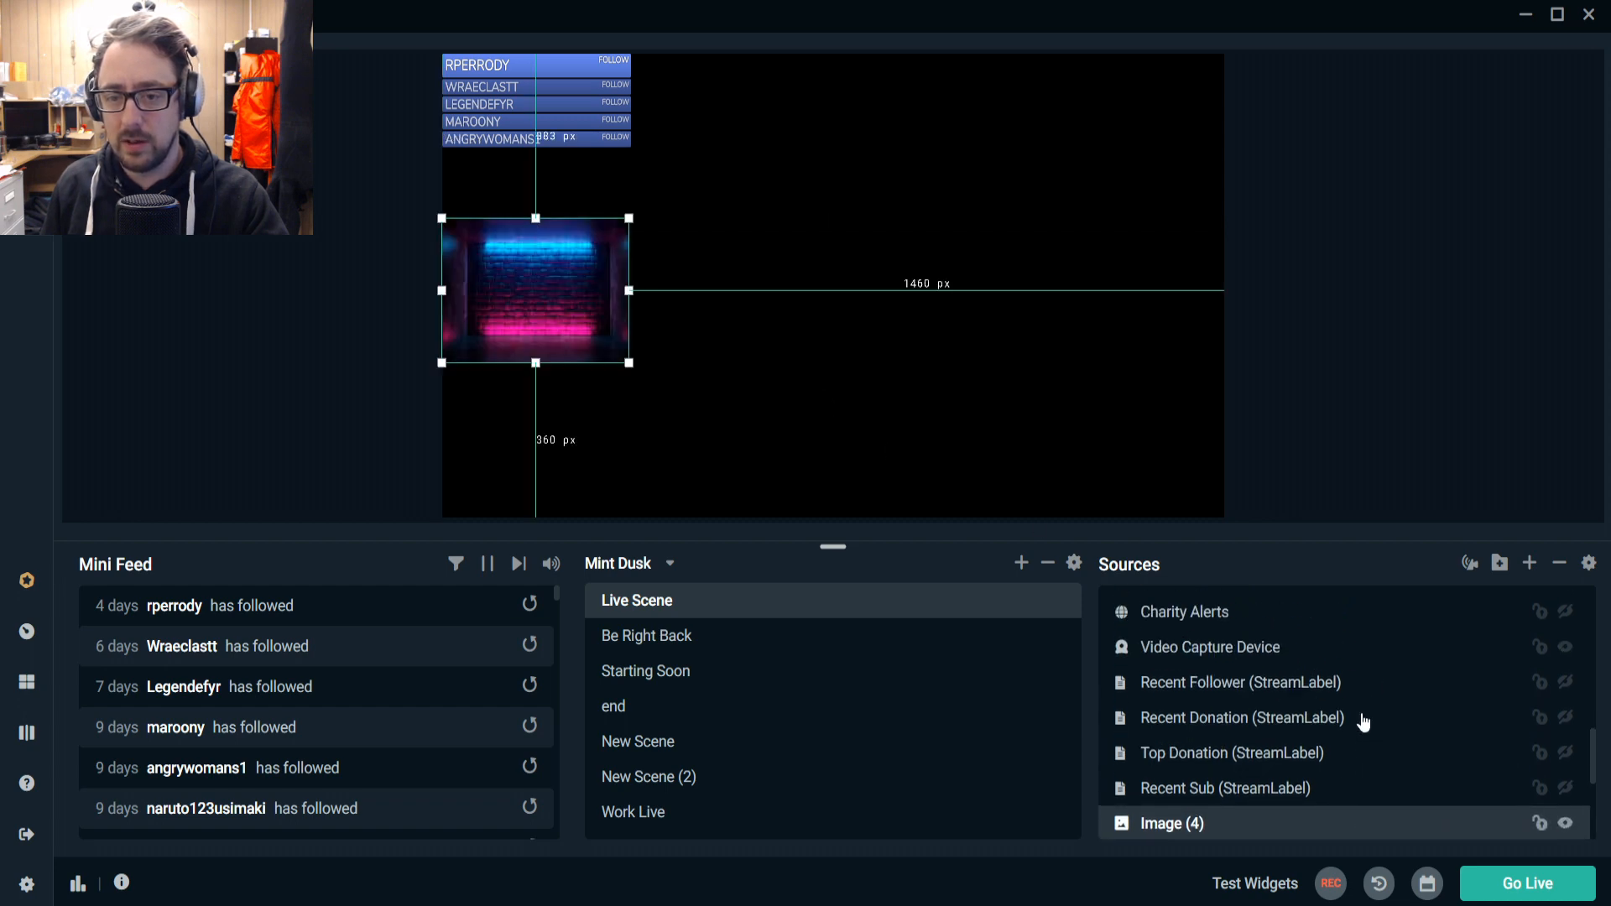
scroll(1242, 770, up, 2)
scroll(1240, 771, up, 5)
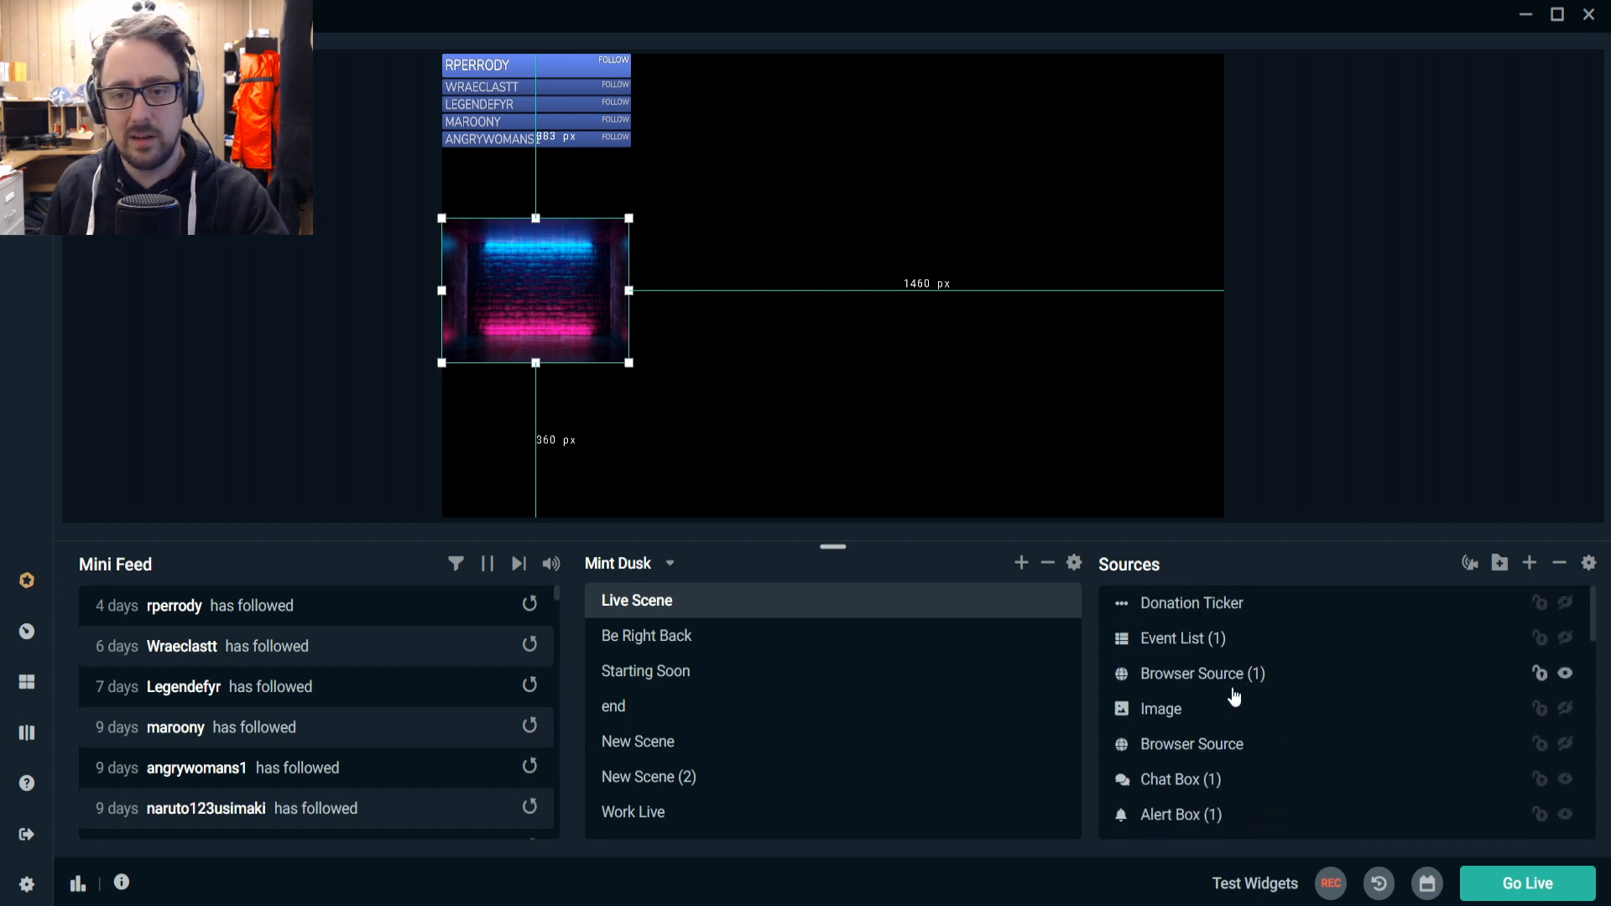
click(1161, 618)
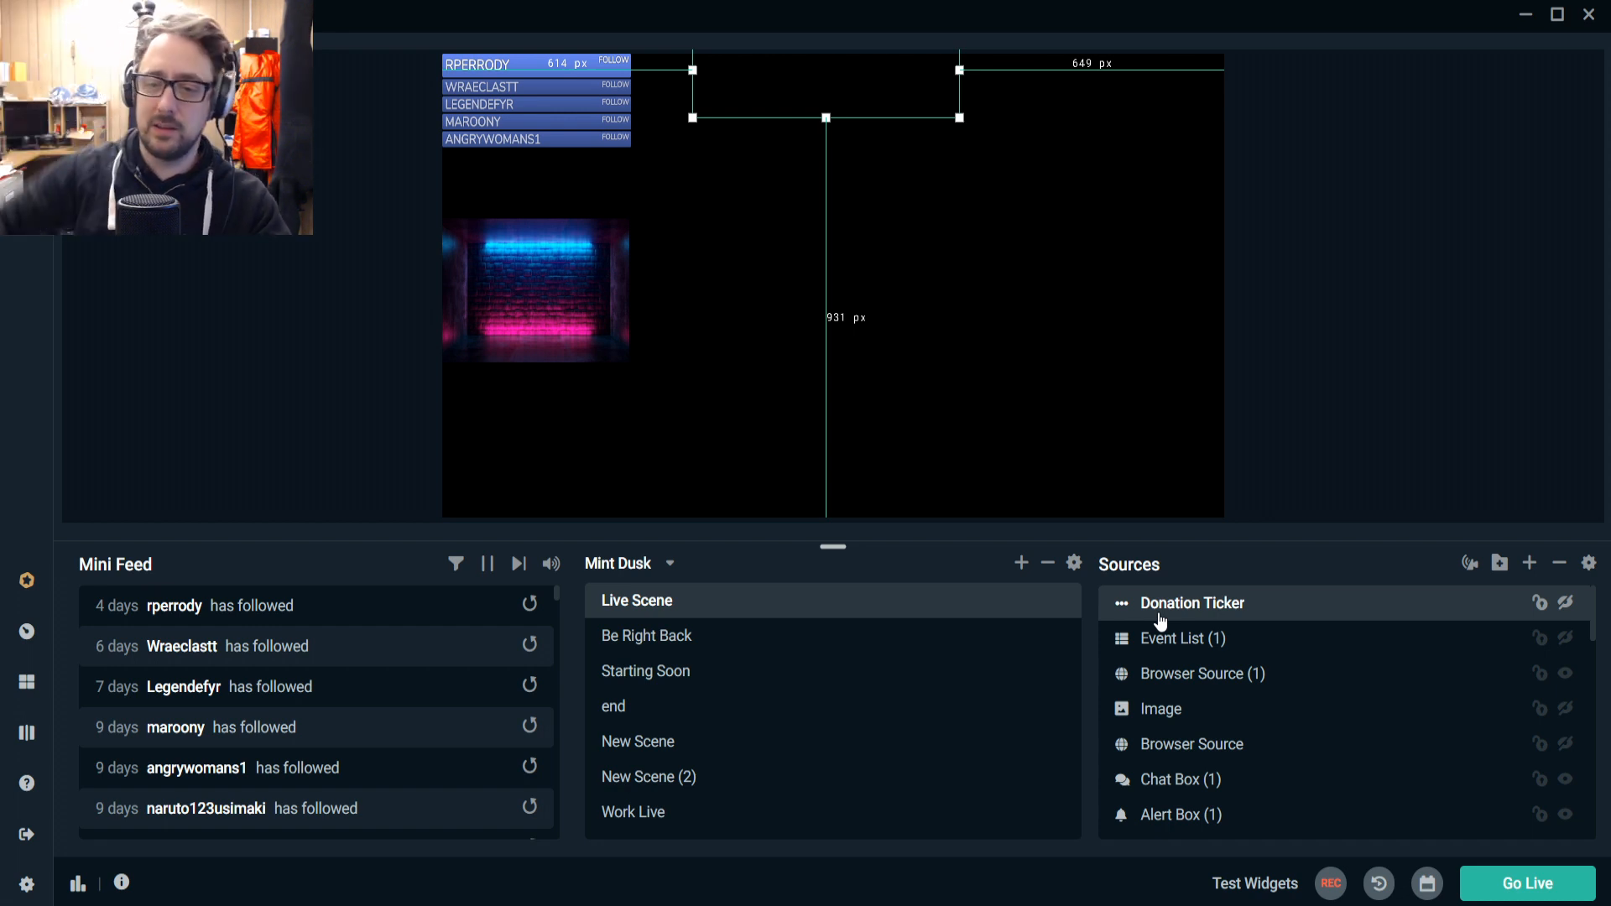
drag(1160, 621, 1183, 658)
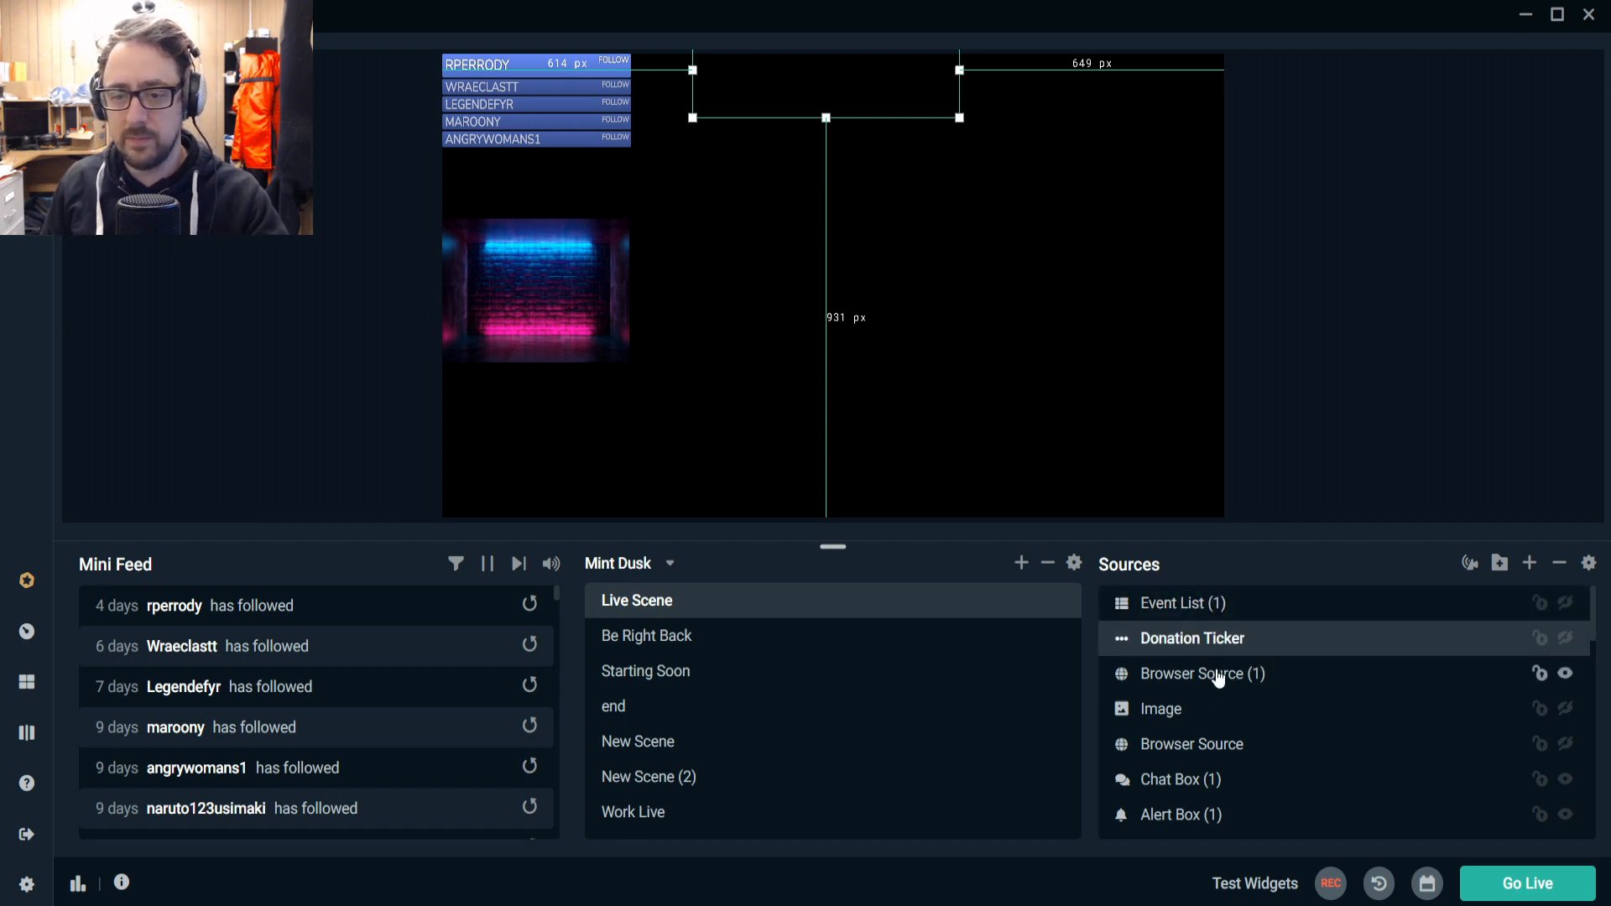
Move Event List between Charity Alerts and Video Capture Device in the source order, and place it in the canvas's upper-right corner.
scroll(1222, 672, down, 3)
click(1206, 712)
scroll(1208, 722, down, 5)
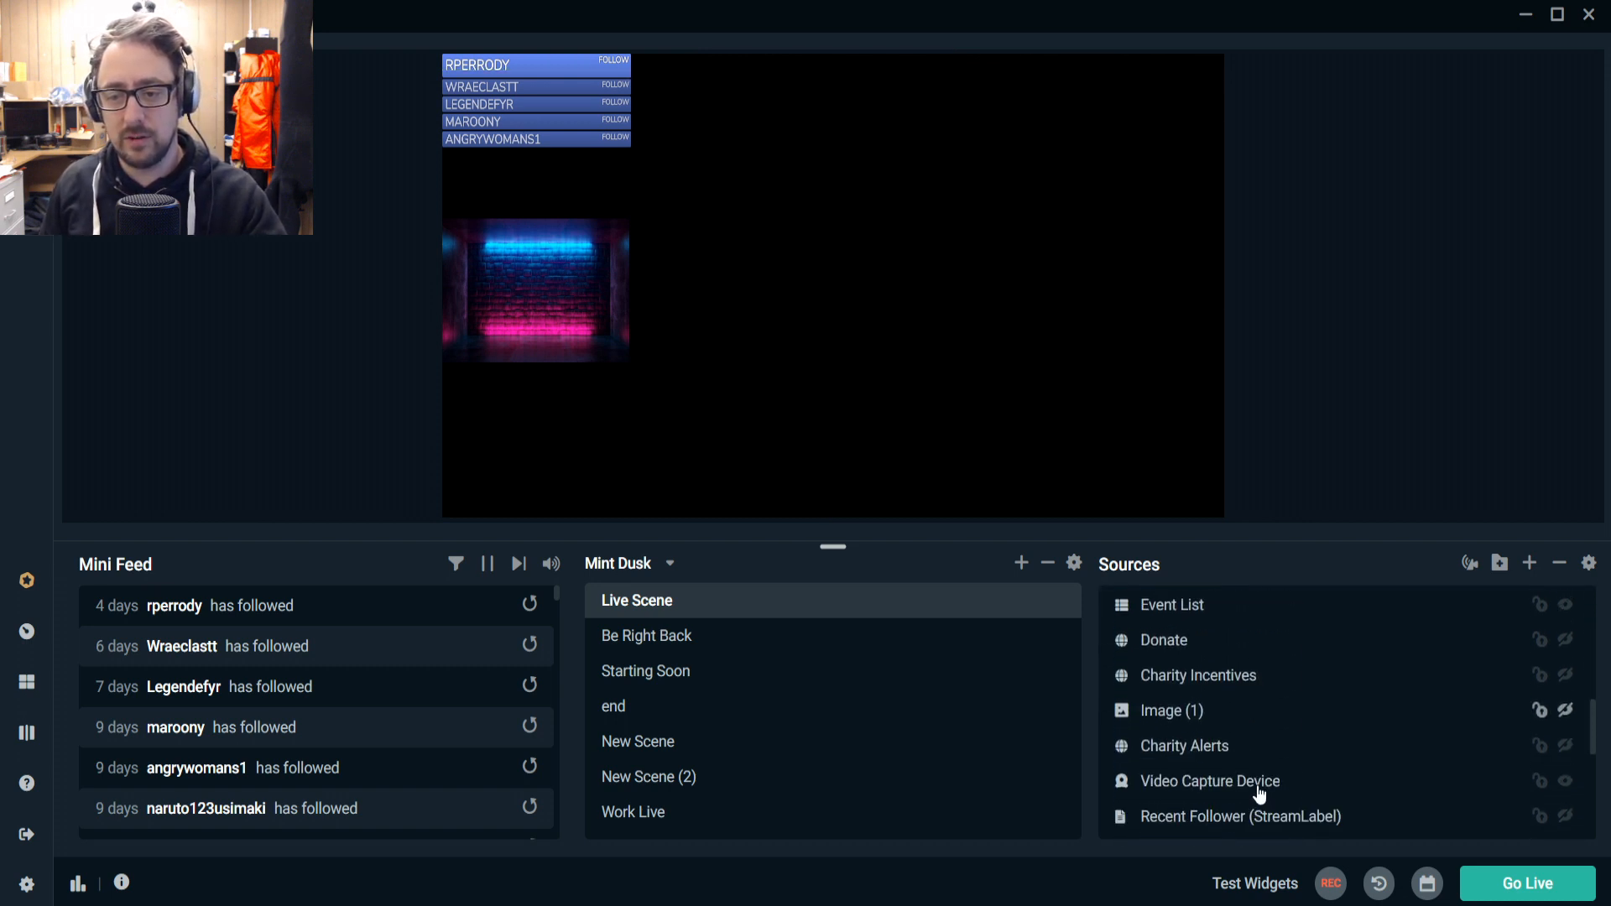
scroll(1307, 719, up, 2)
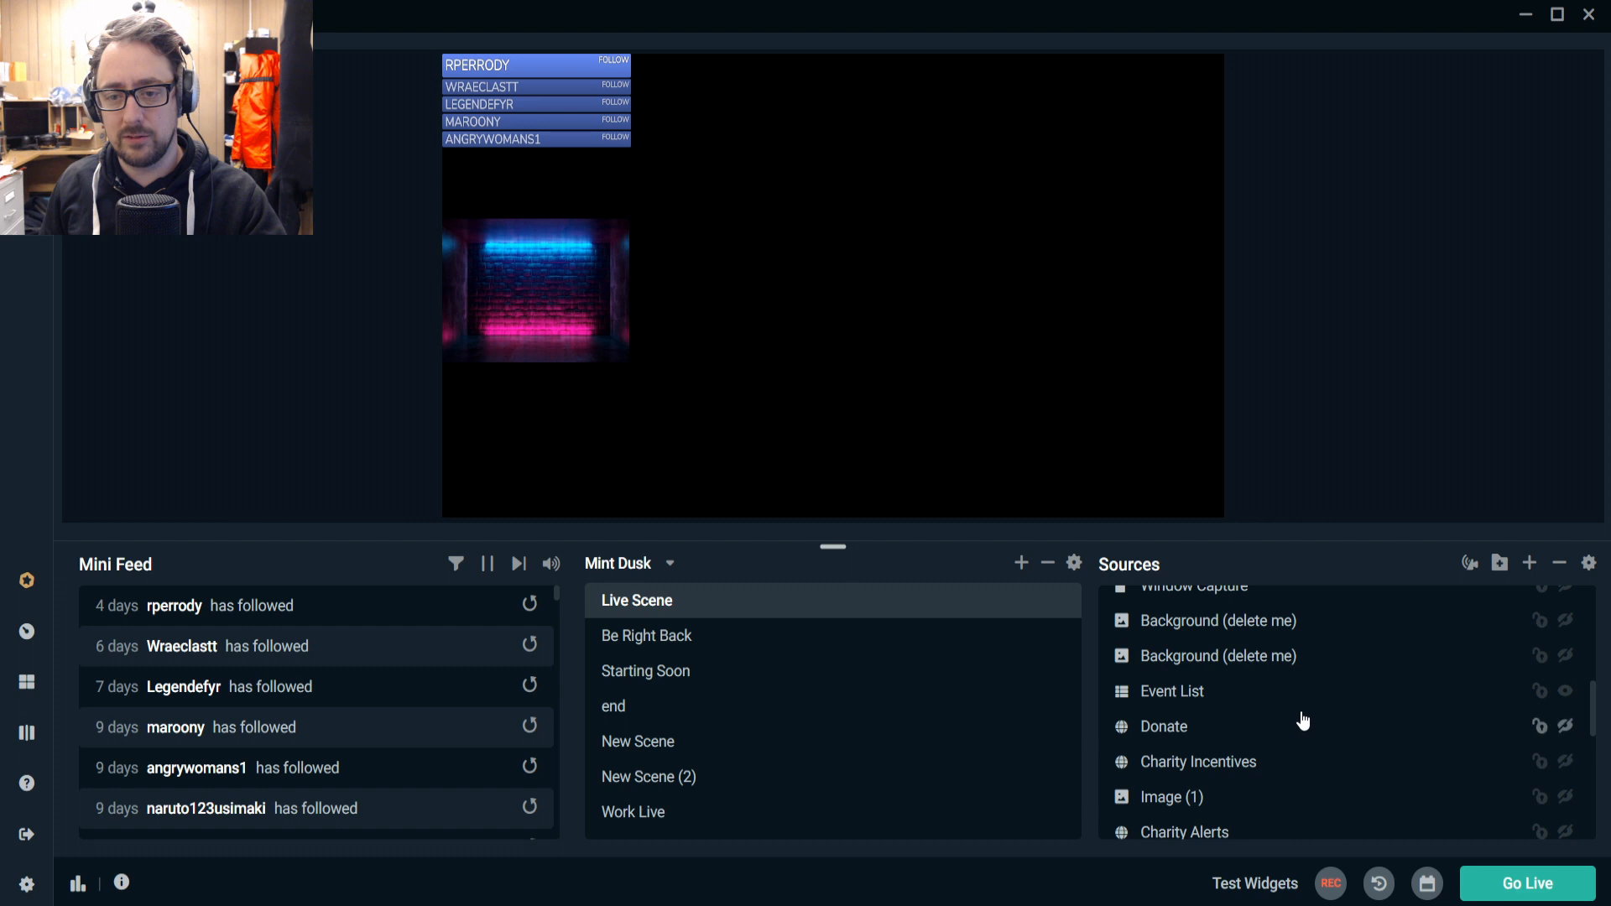
drag(1197, 697, 1200, 765)
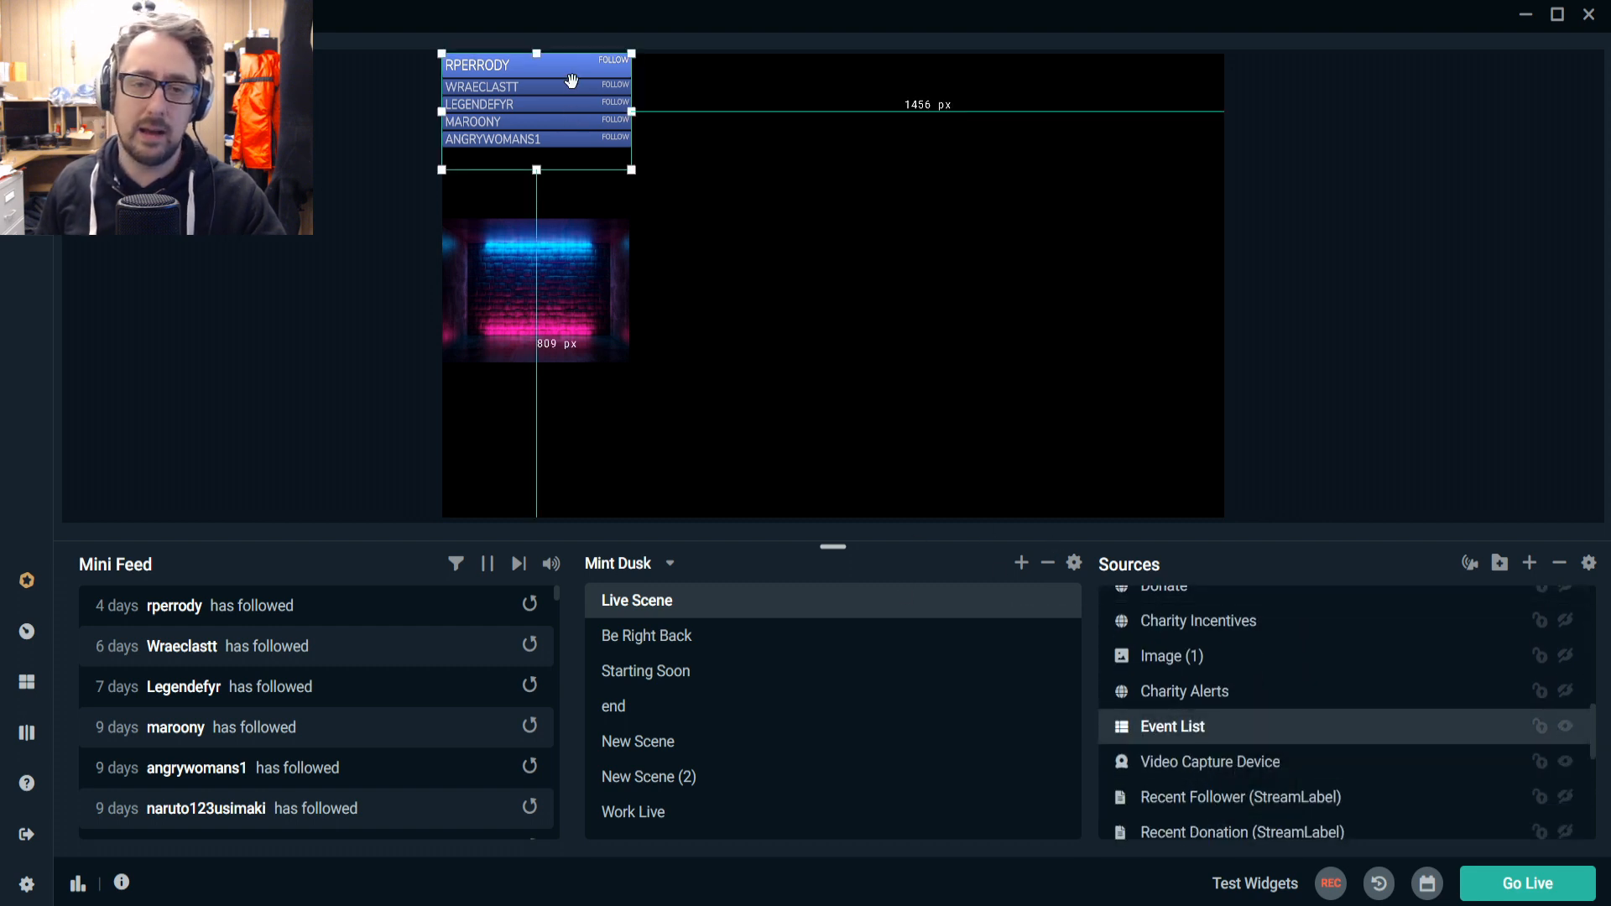
drag(578, 101, 1165, 108)
Move the Donate source on the canvas to about 983 px from the left edge and 446 px below the upper edge.
click(569, 304)
click(529, 306)
click(531, 267)
click(537, 266)
drag(544, 271, 946, 327)
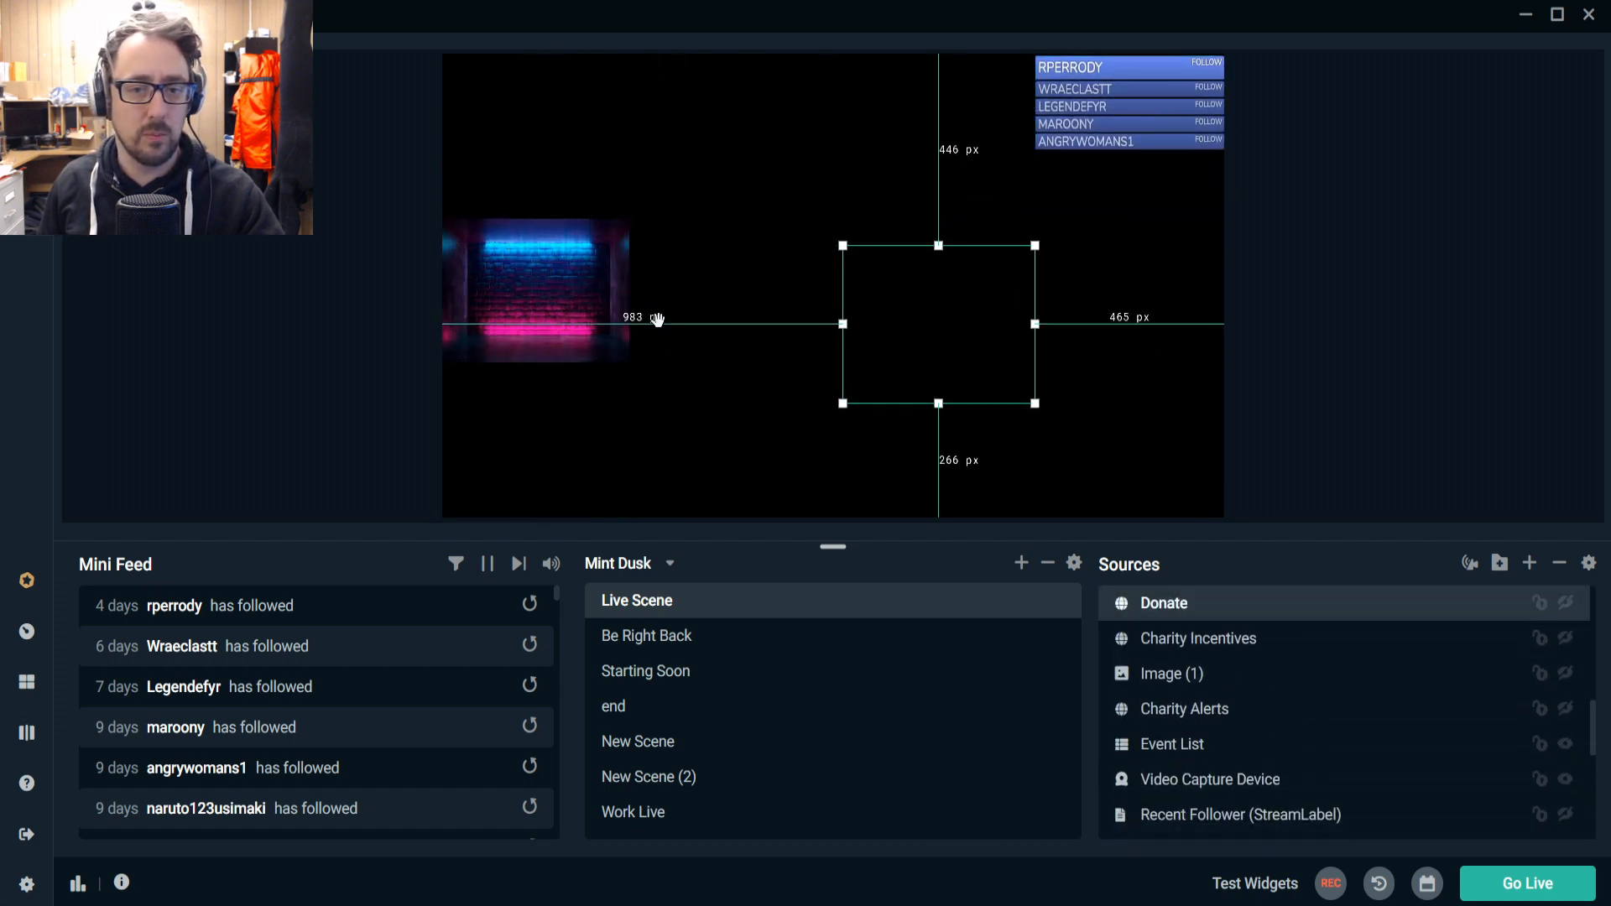
Move Image (4) about 411 px from the canvas's left edge and 268 px below its top, and shrink it to leave about 1129 px on the right.
click(556, 291)
click(528, 293)
click(533, 264)
click(554, 260)
drag(554, 260, 696, 224)
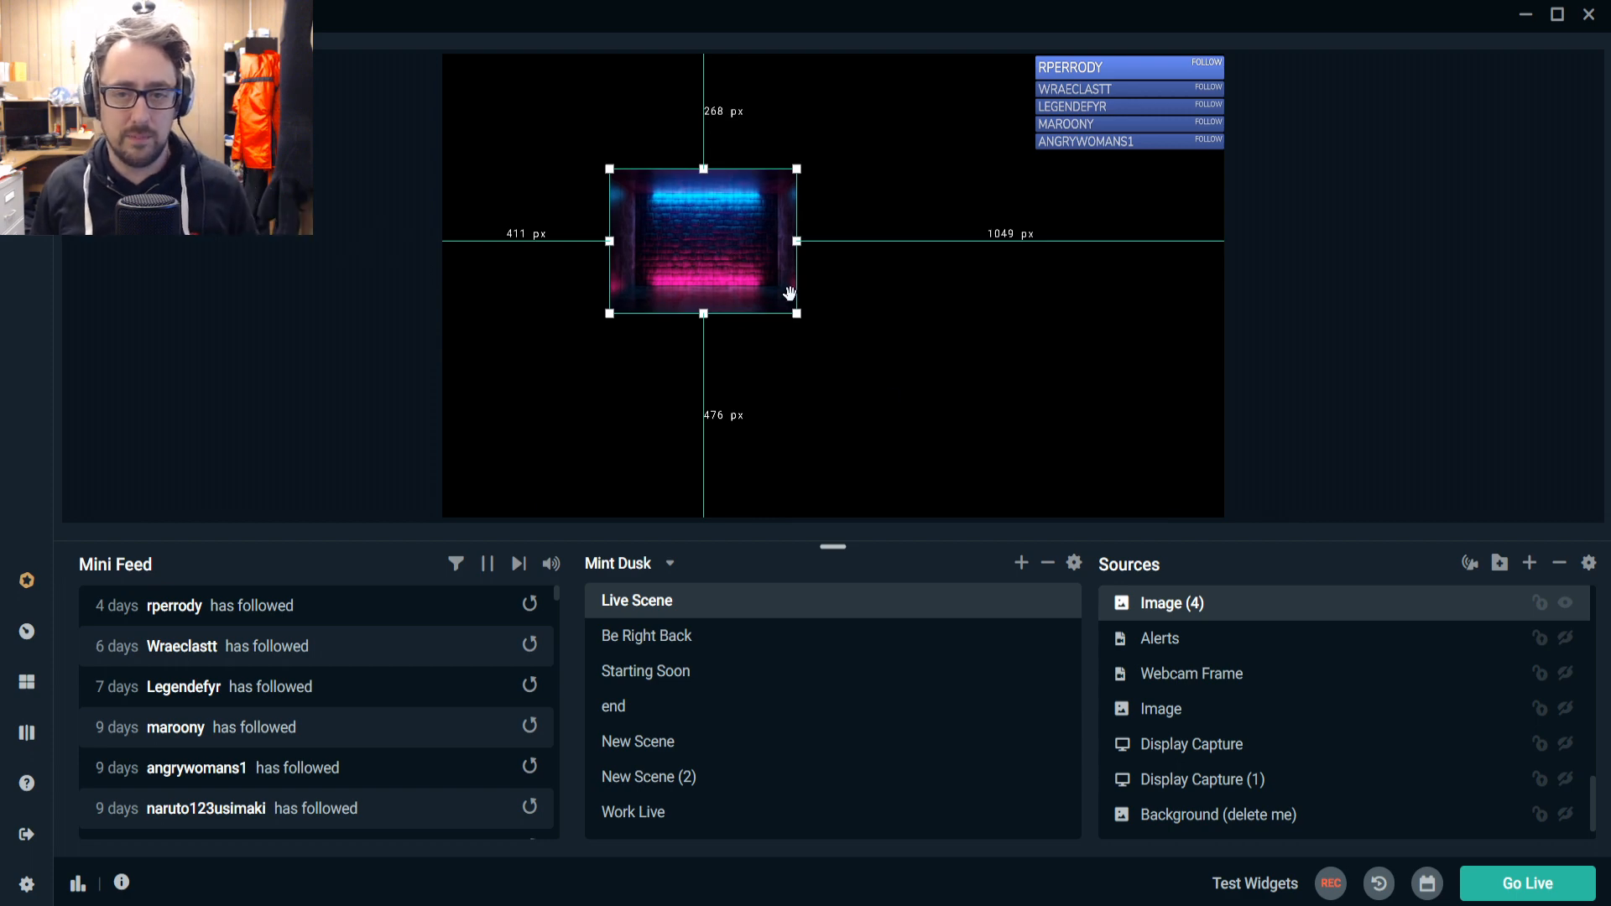
drag(797, 313, 592, 224)
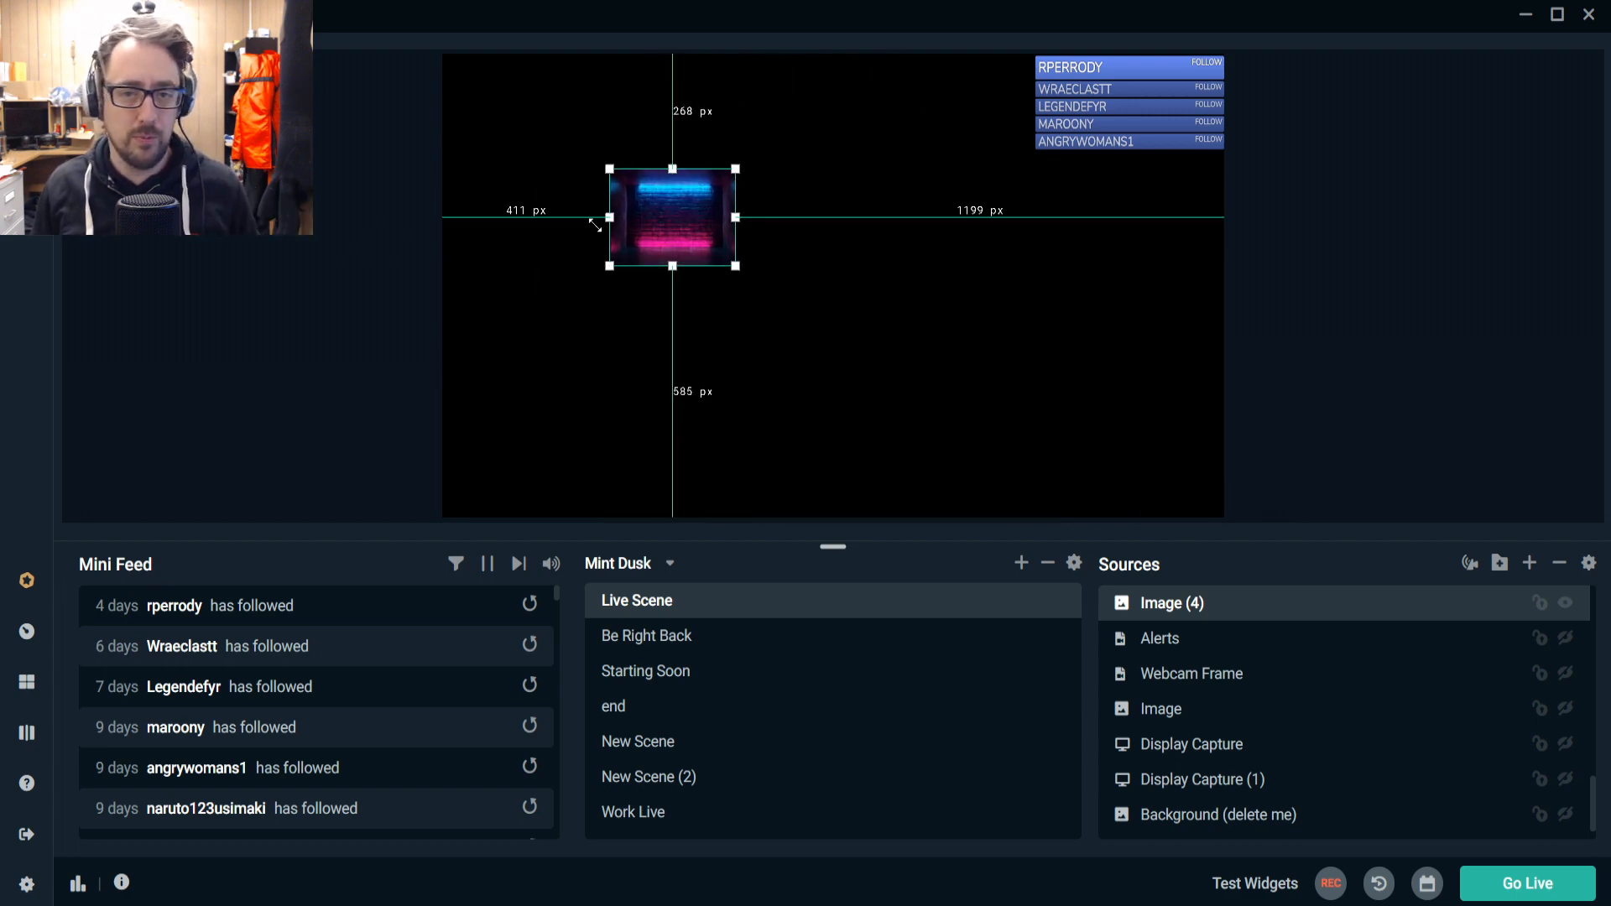
drag(733, 219, 688, 290)
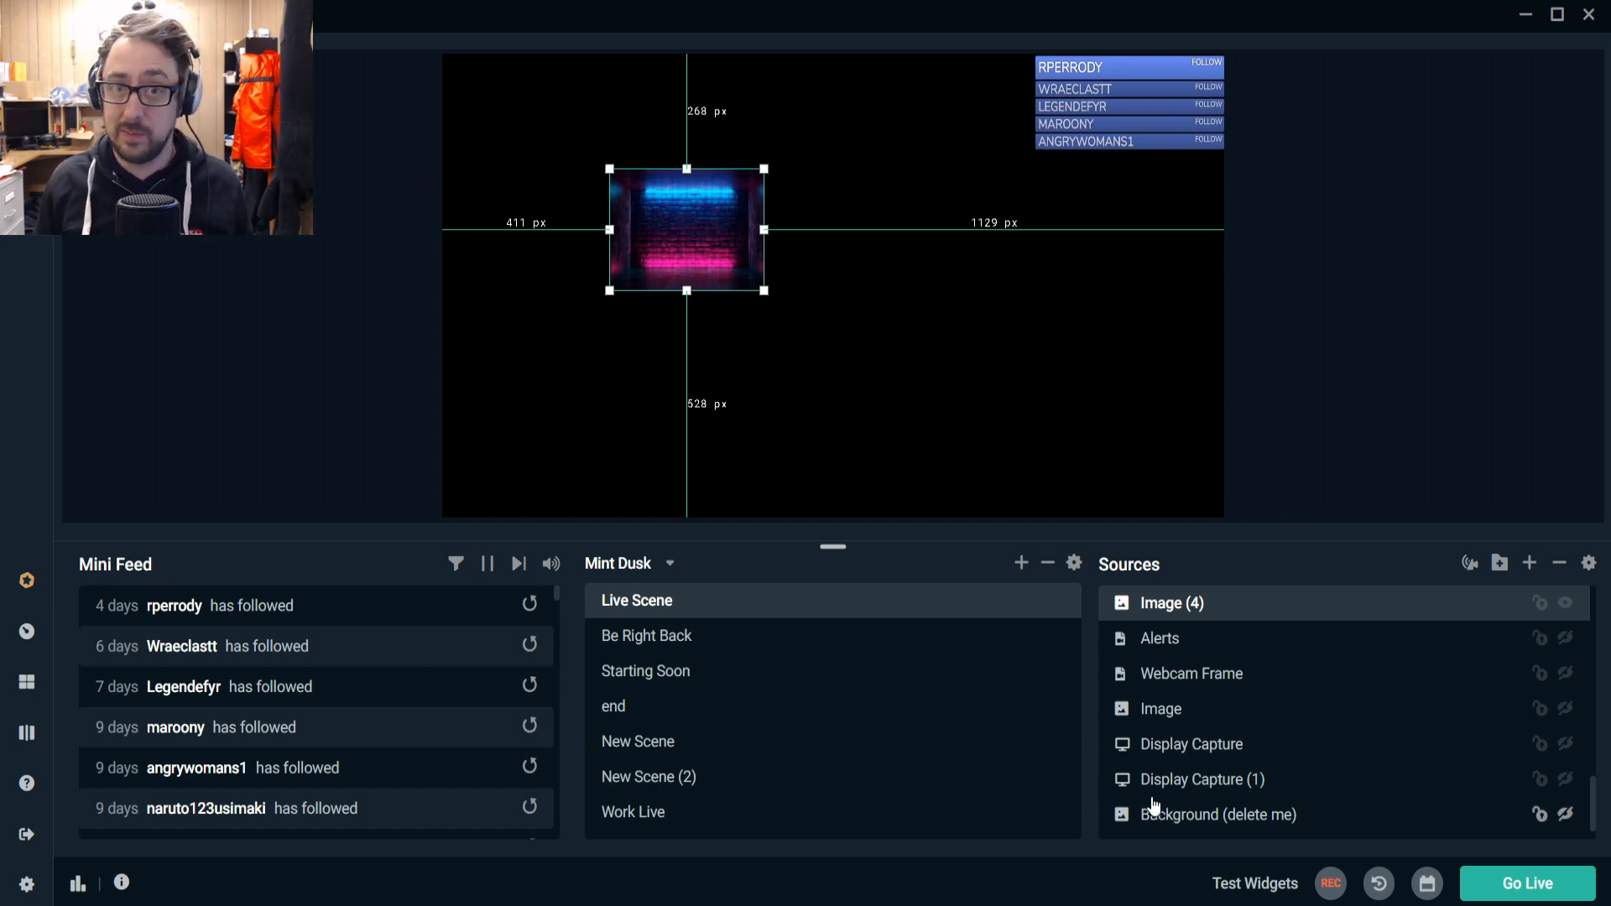
Switch to Audacity and examine the running recording's waveform and the list of available audio effects.
mouse_move(813, 904)
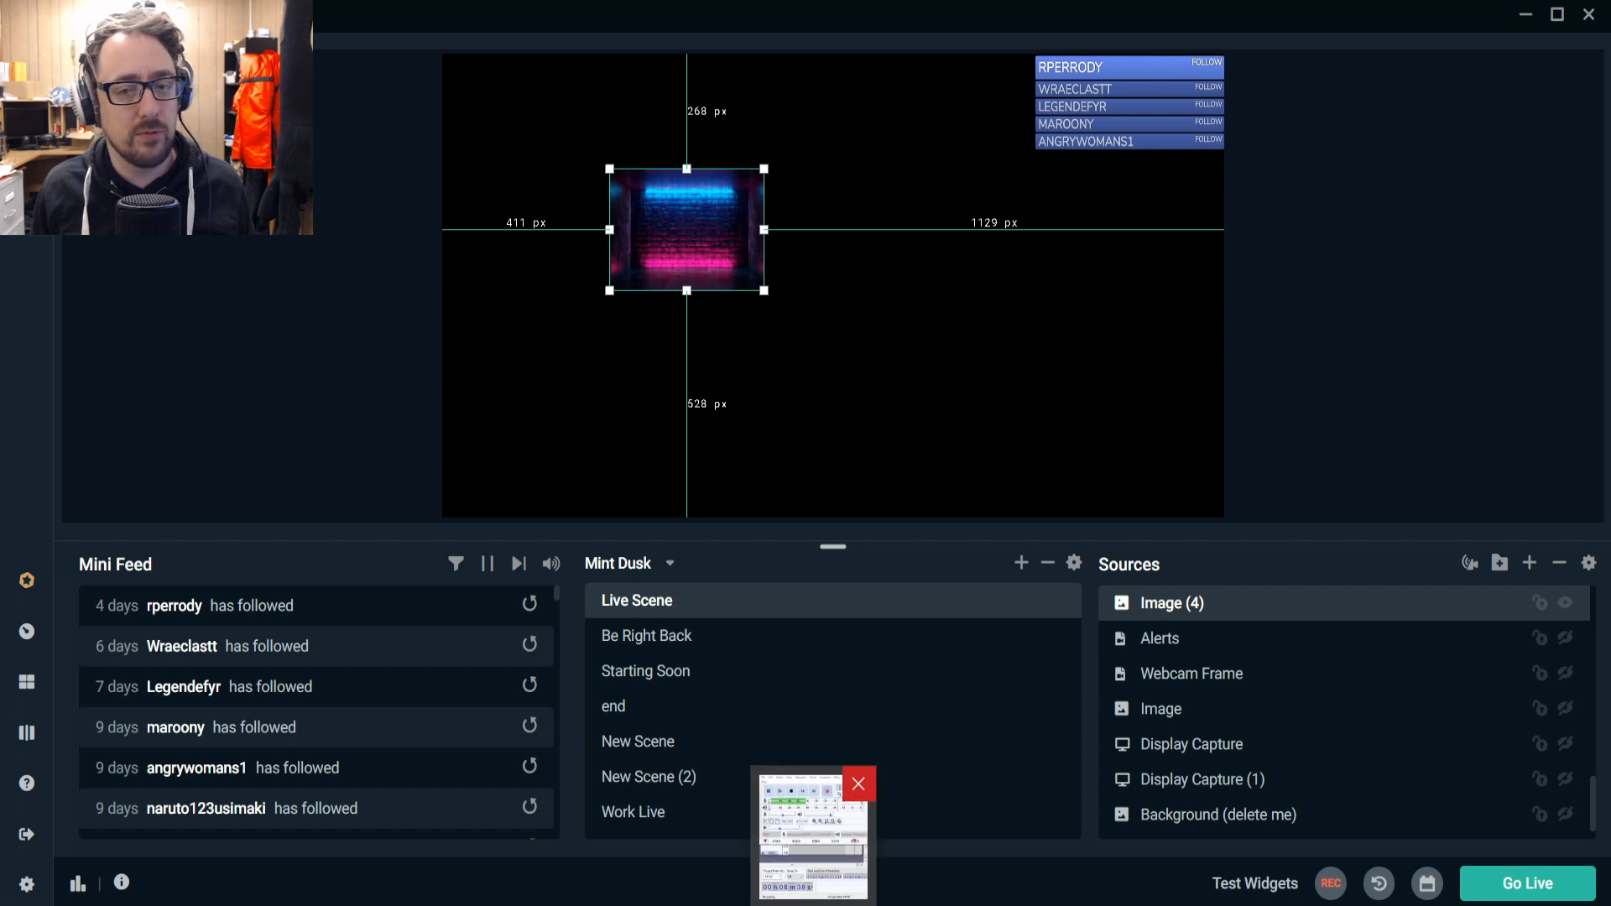
click(813, 835)
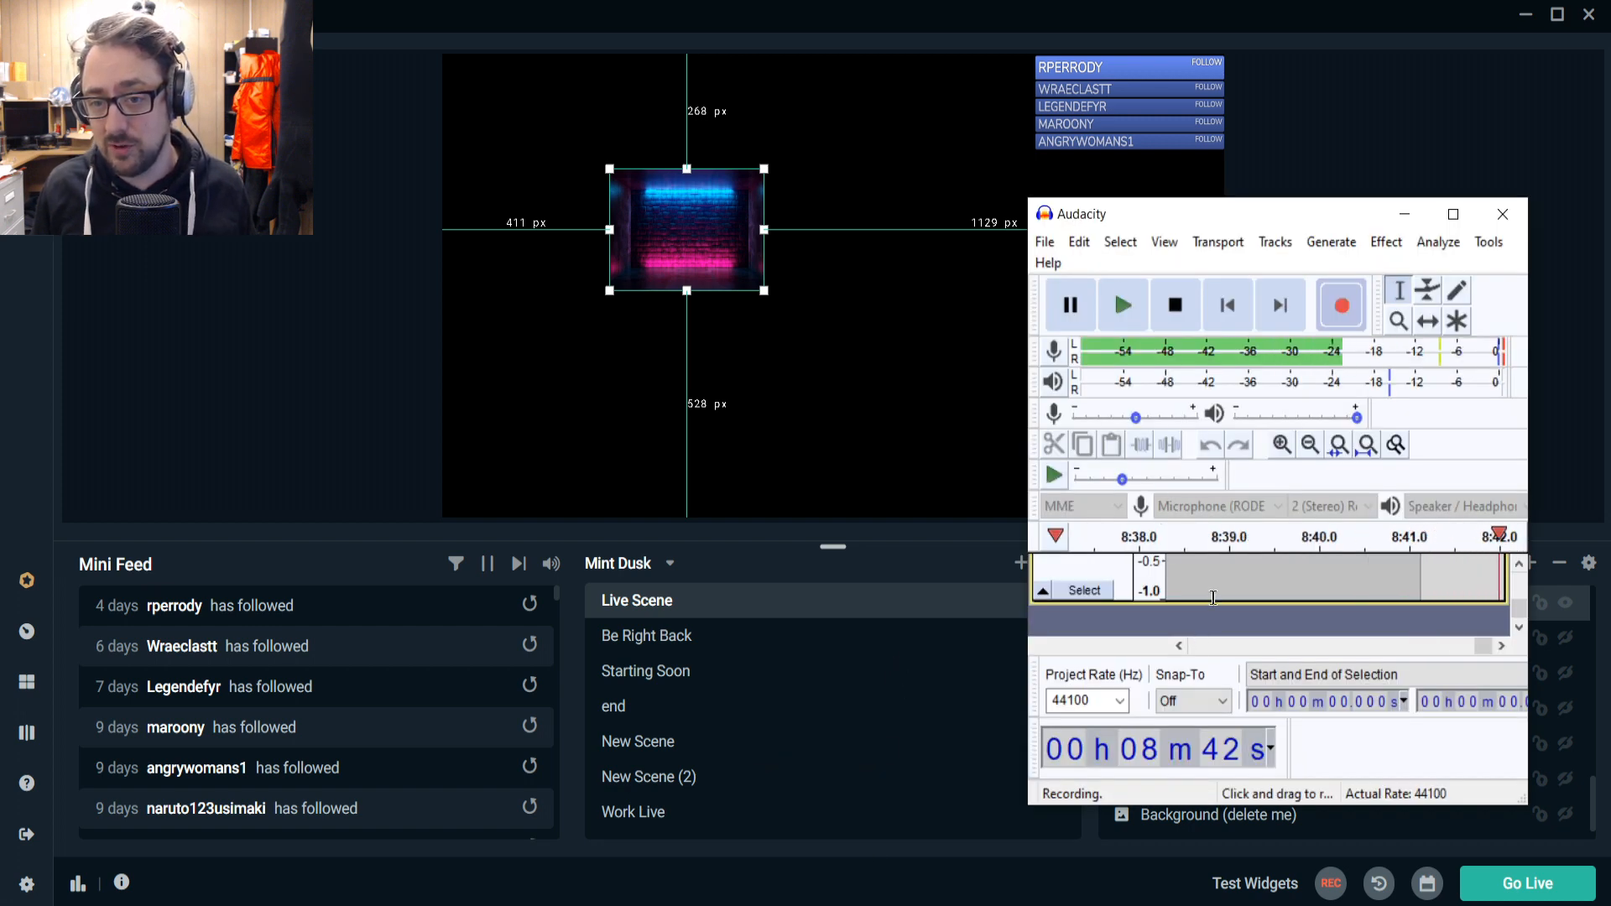
scroll(1213, 594, up, 2)
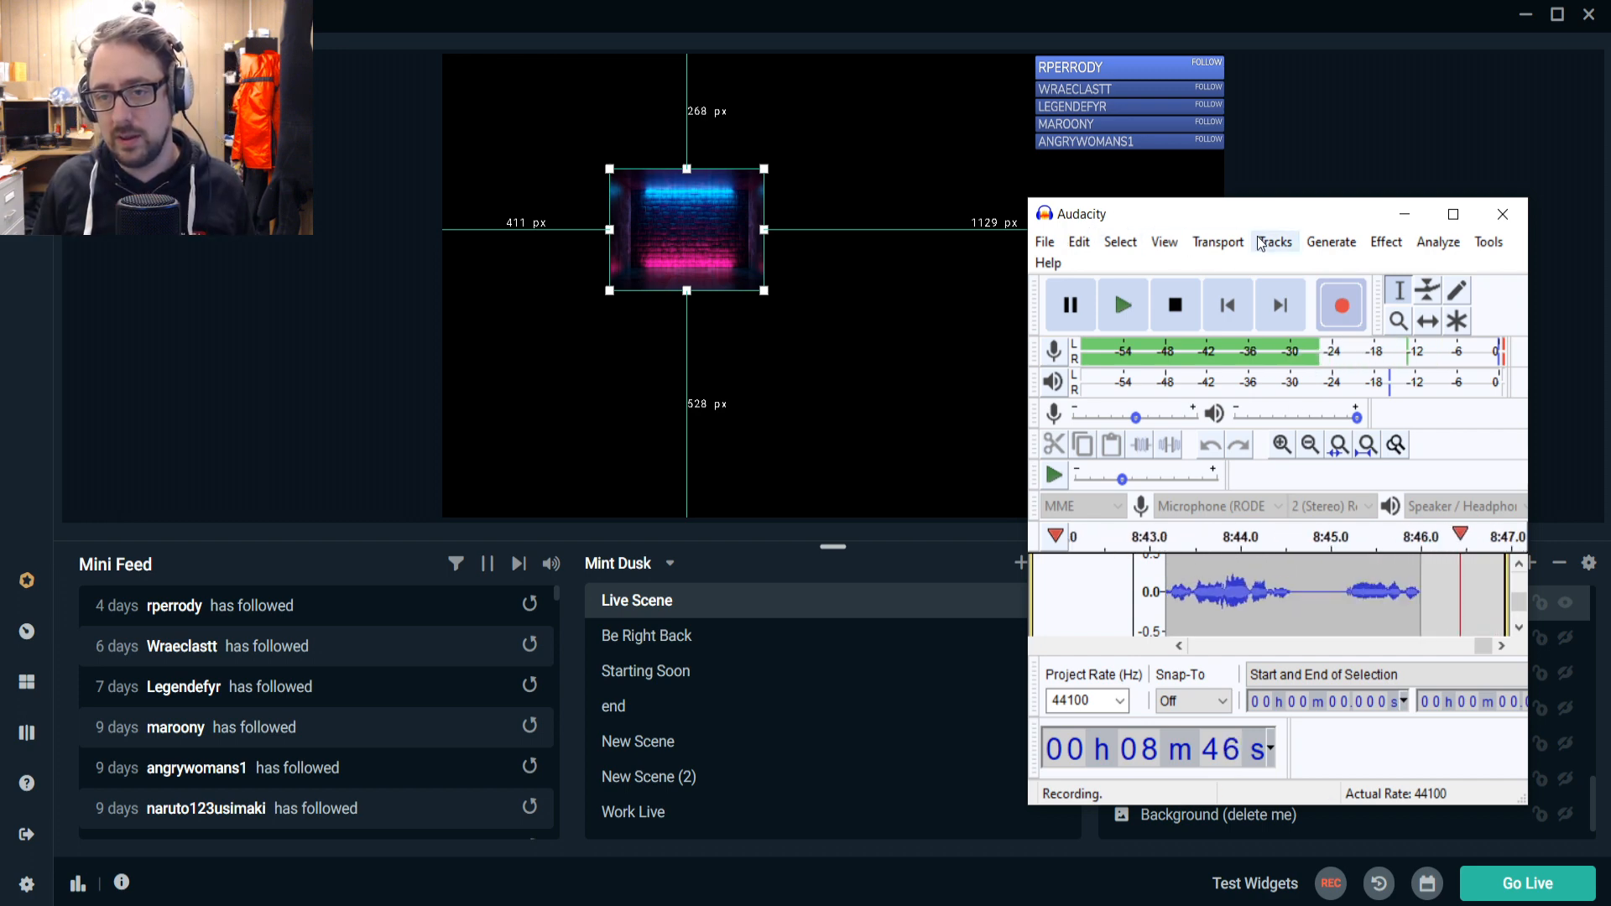
click(1381, 243)
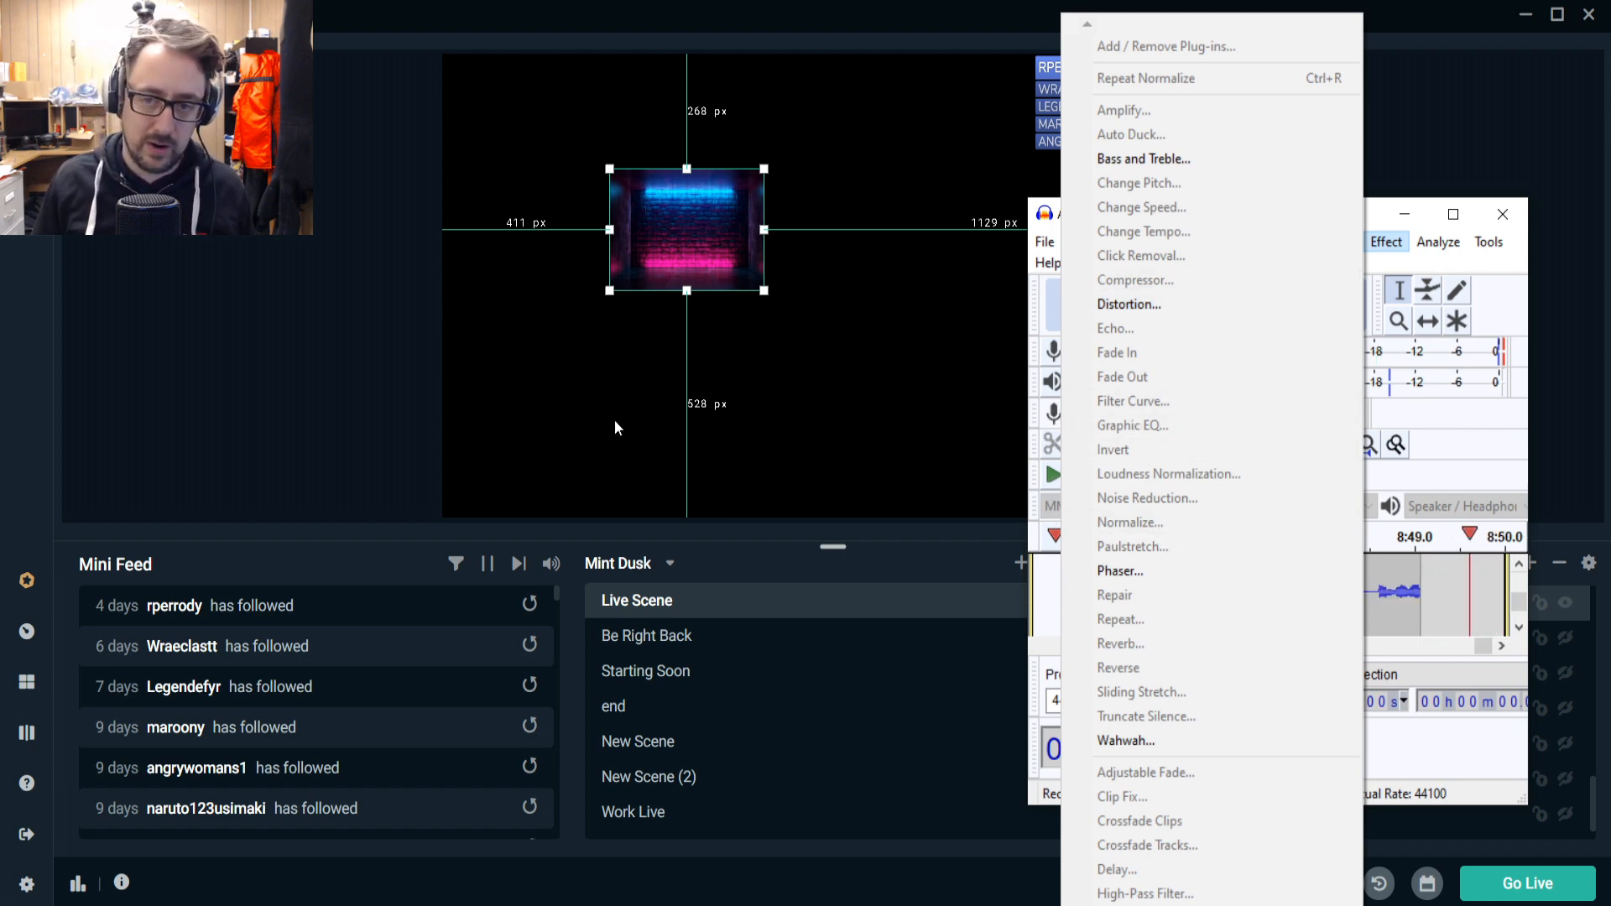
click(1377, 219)
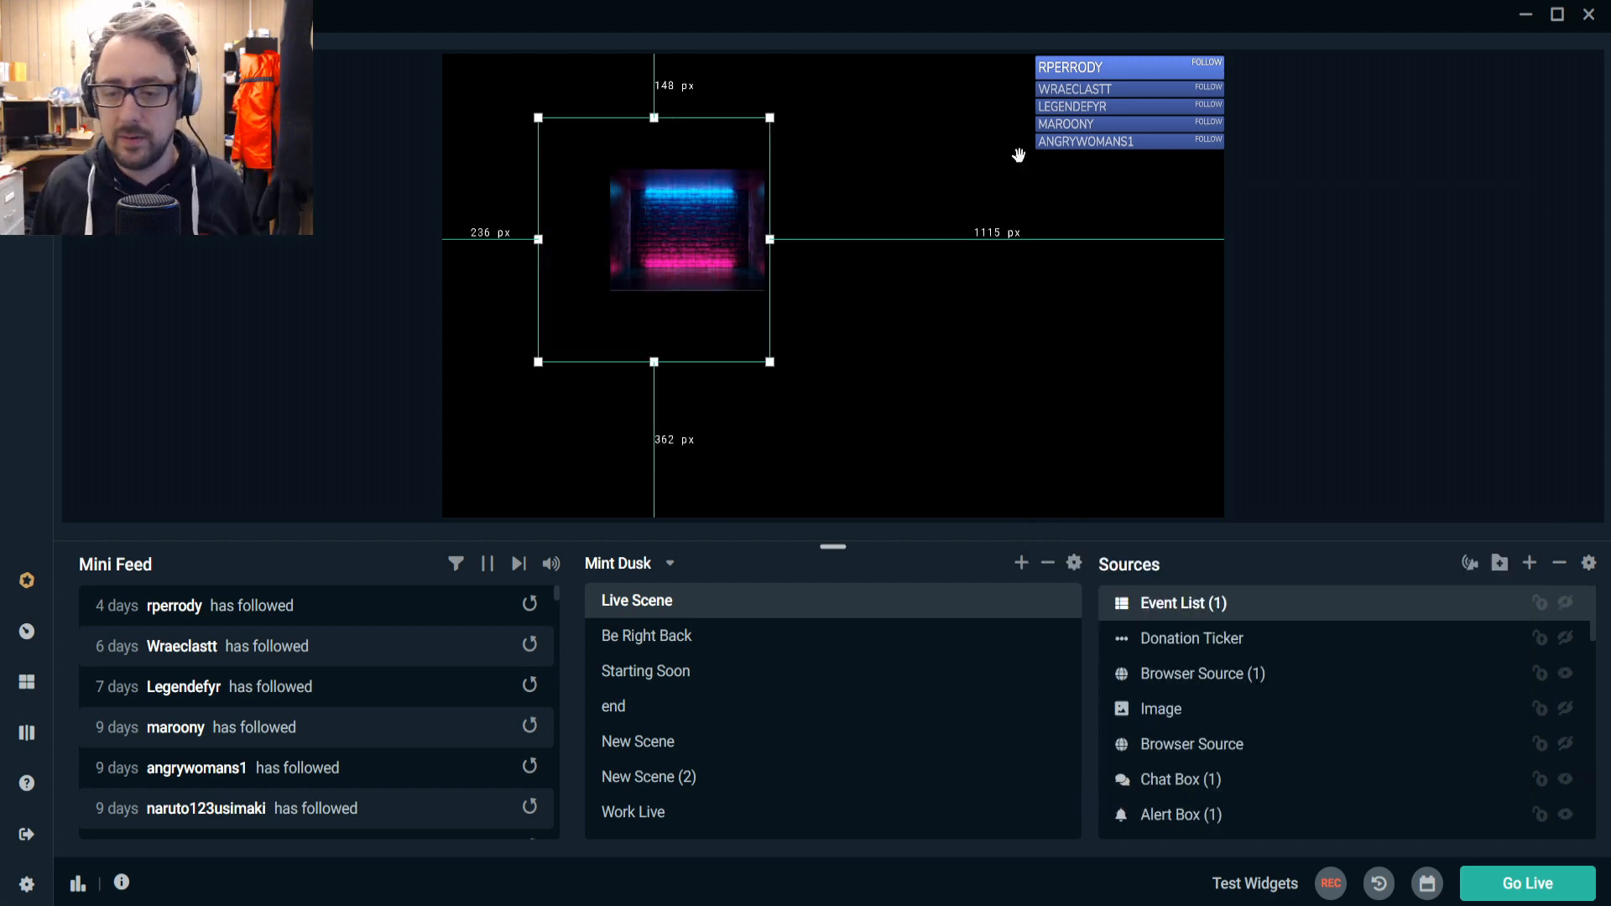
Set the recording bitrate to 42000 in the output settings and close the settings window.
click(27, 885)
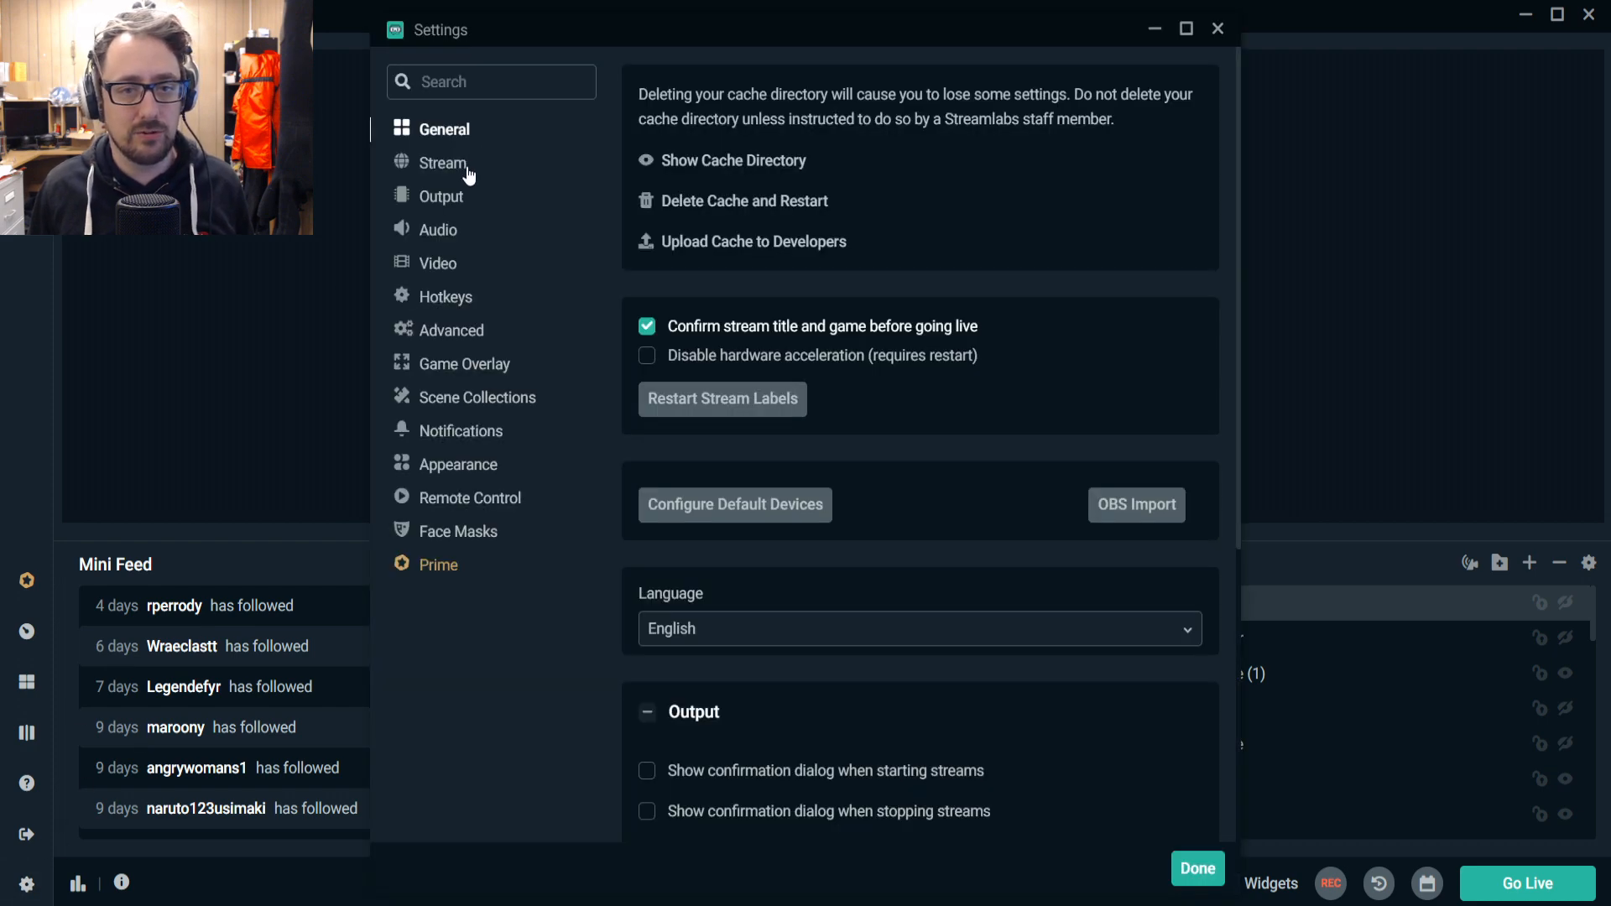
click(440, 197)
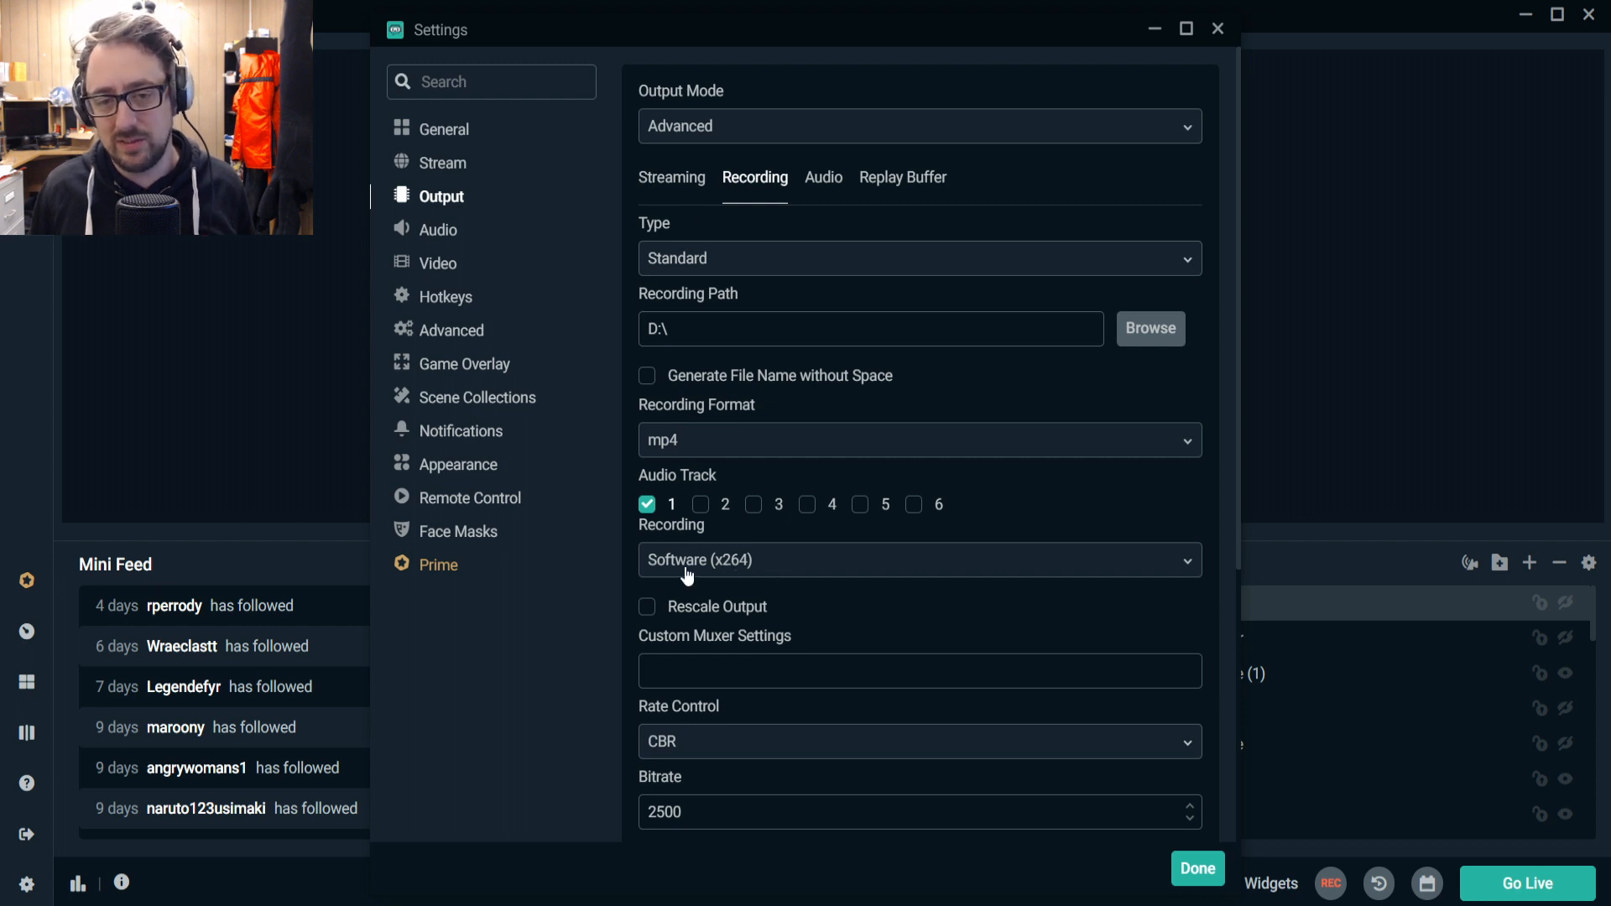
scroll(654, 748, down, 2)
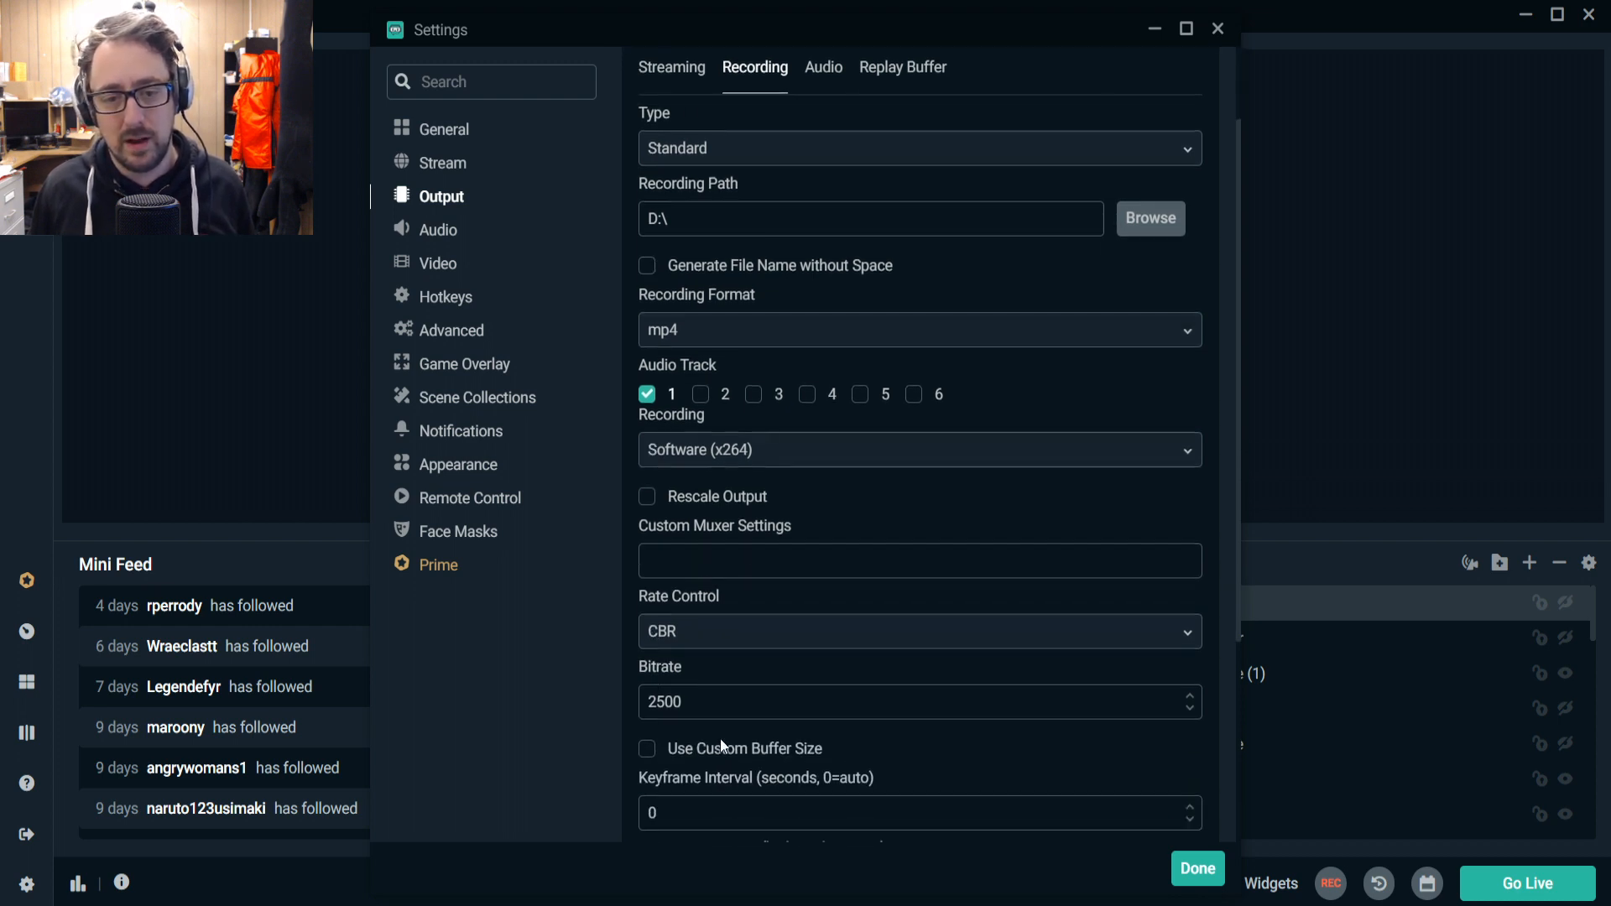
double_click(725, 690)
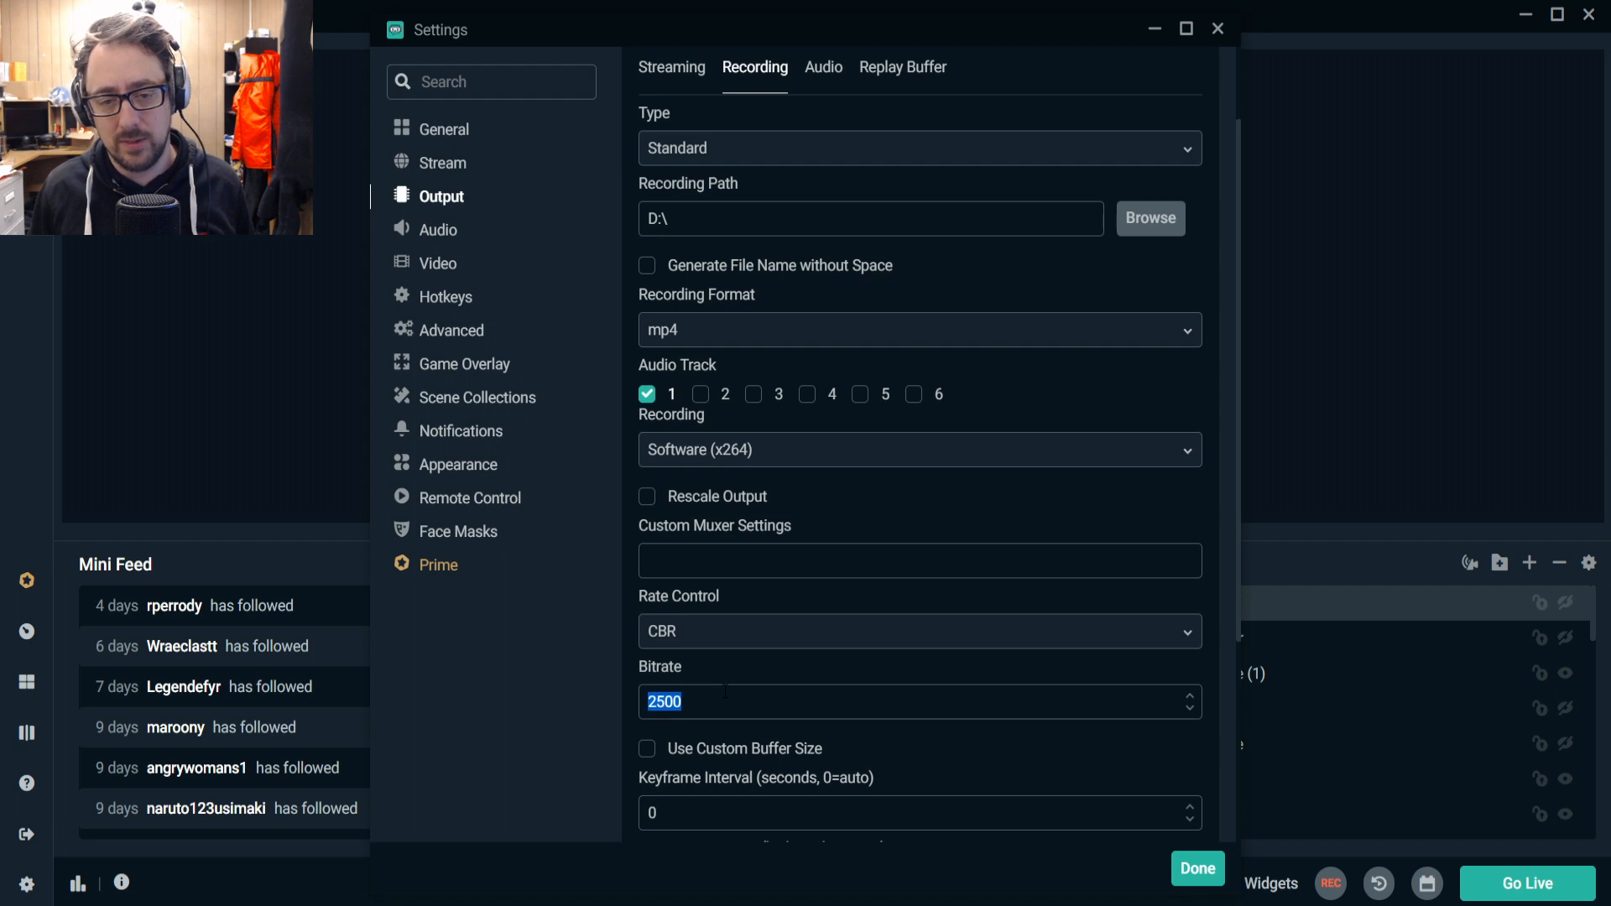
text(42000)
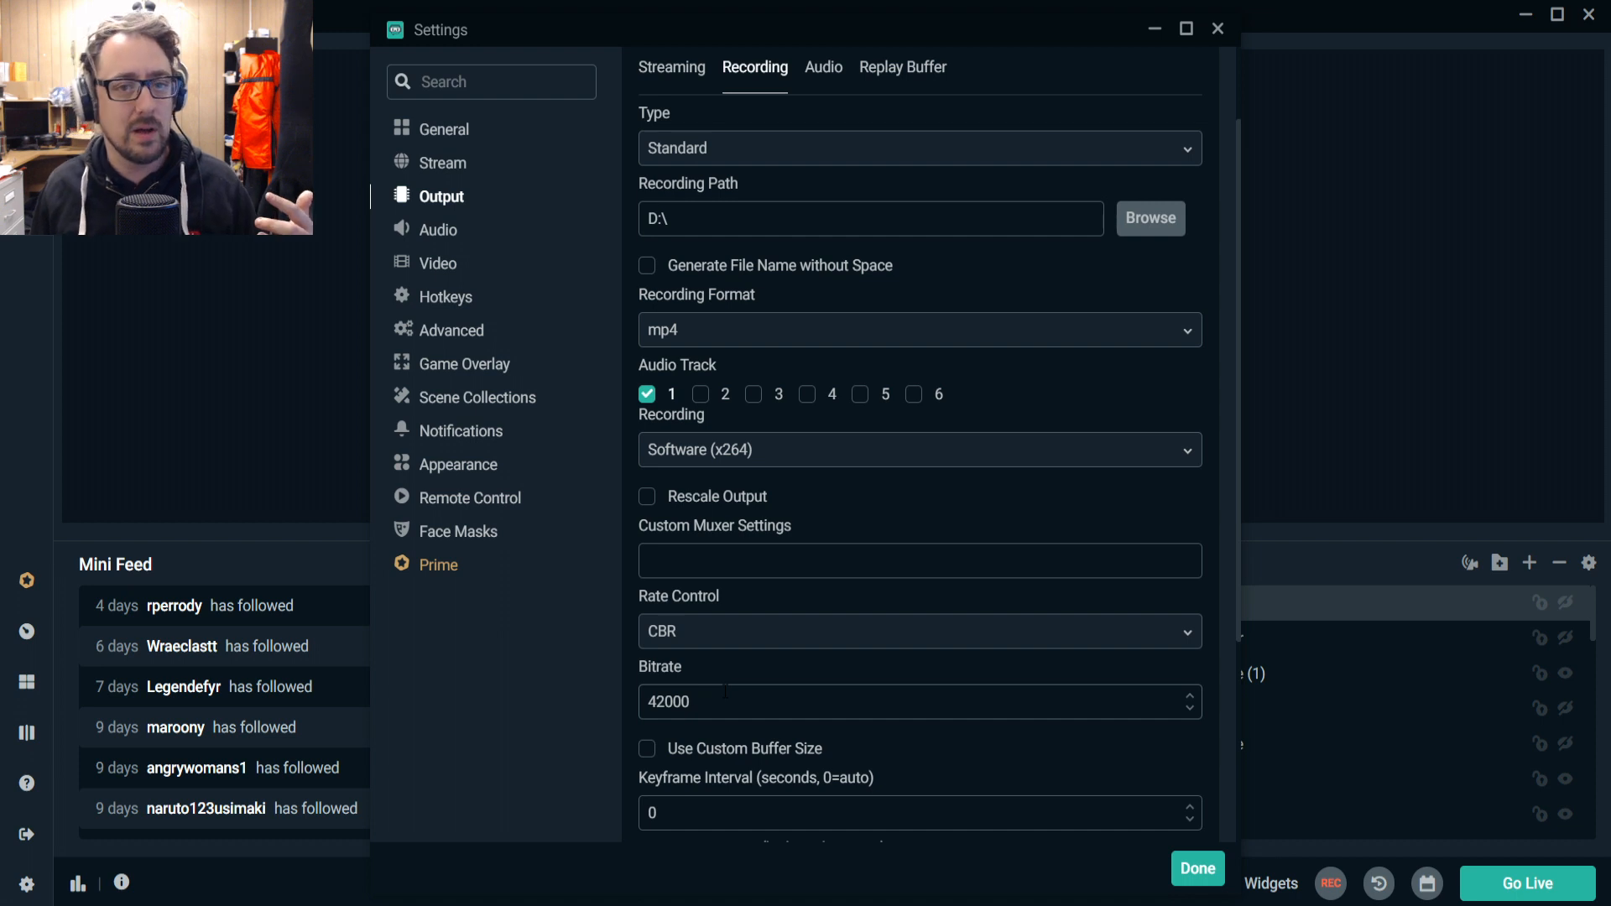
click(1197, 868)
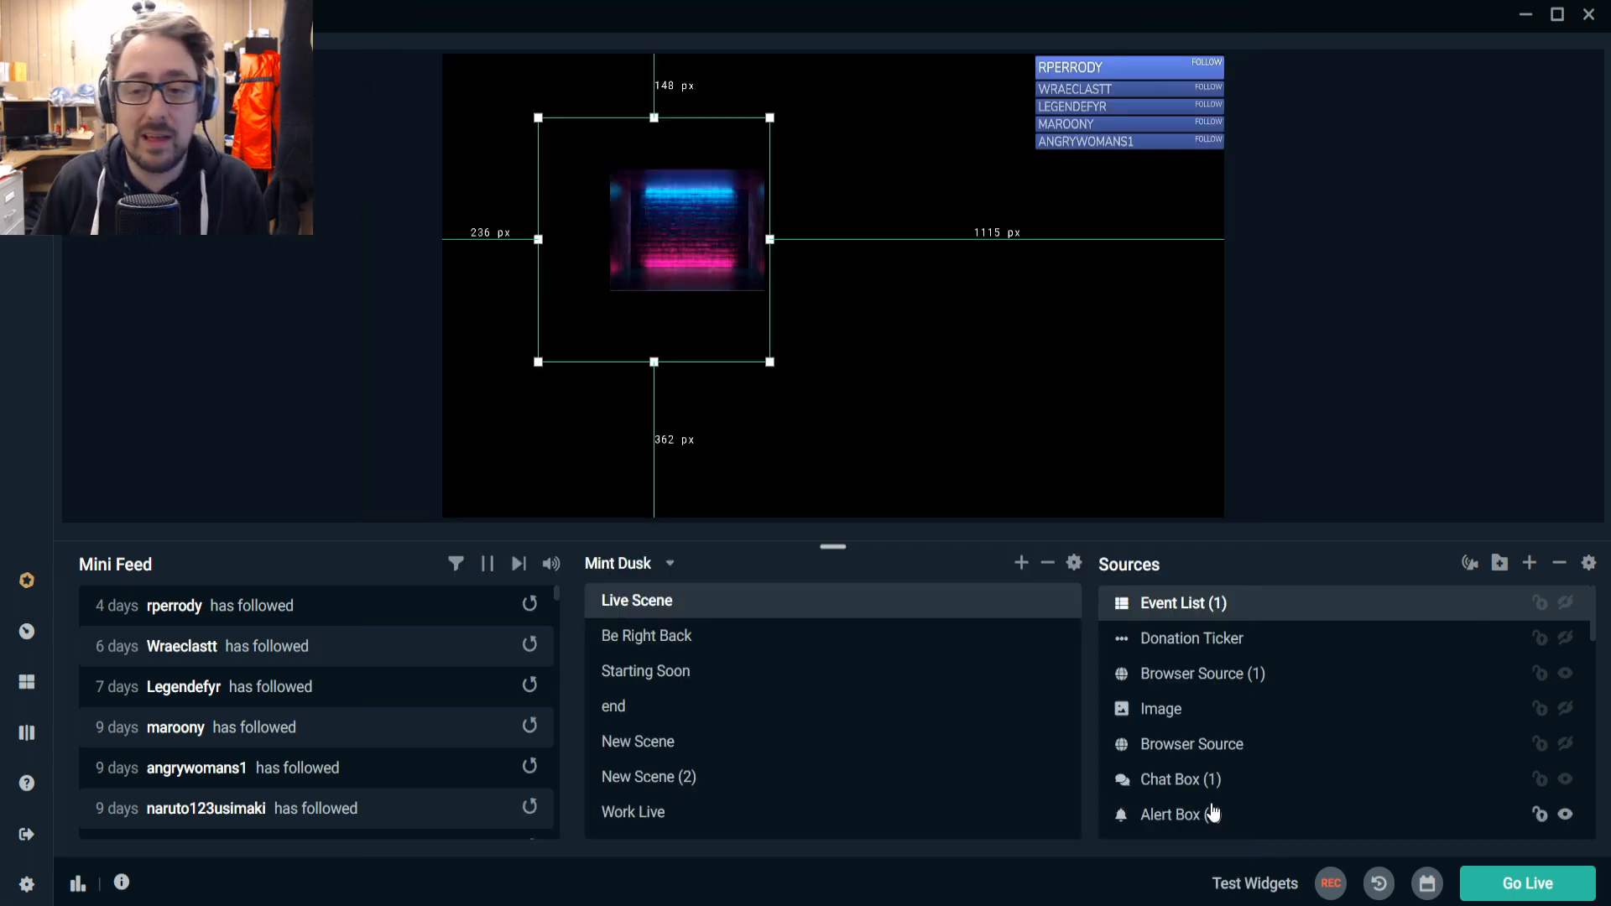